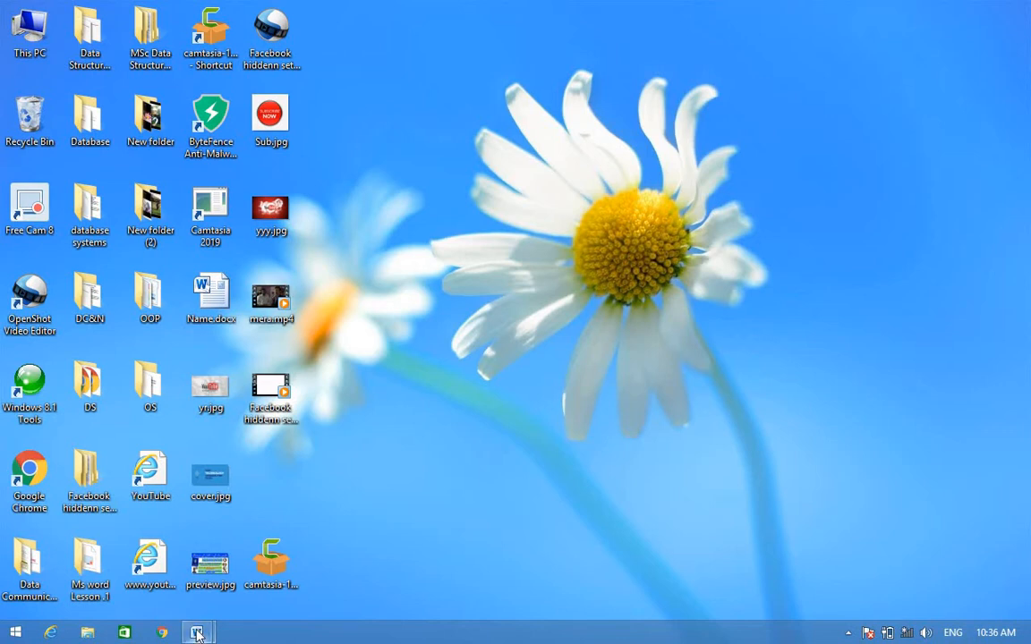
Switch to the Name.docx document in Word and insert a table of nine columns and five rows below the title.
mouse_move(197, 633)
click(268, 587)
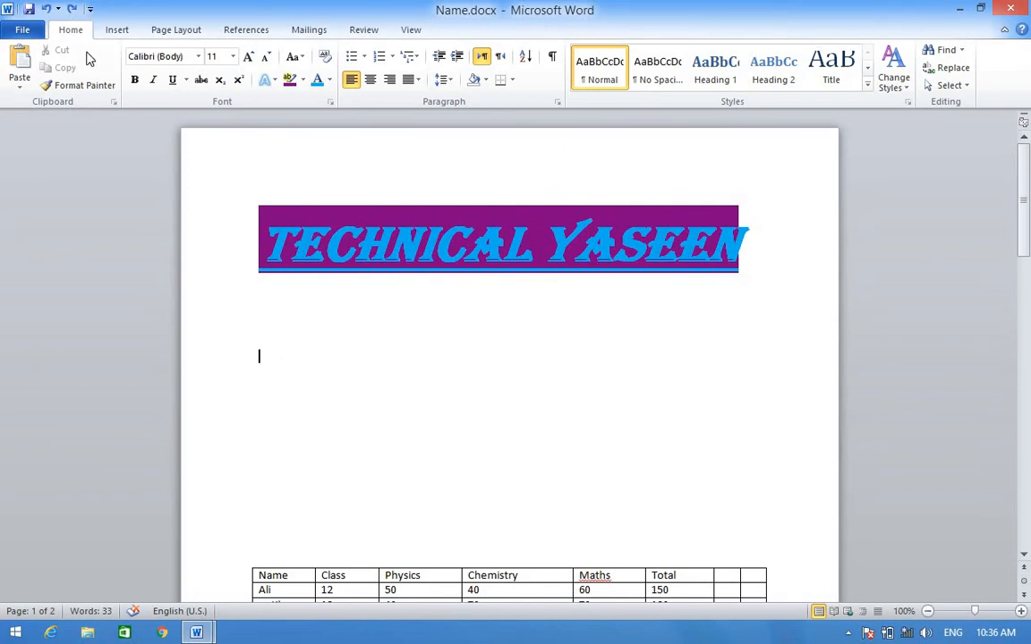
click(118, 29)
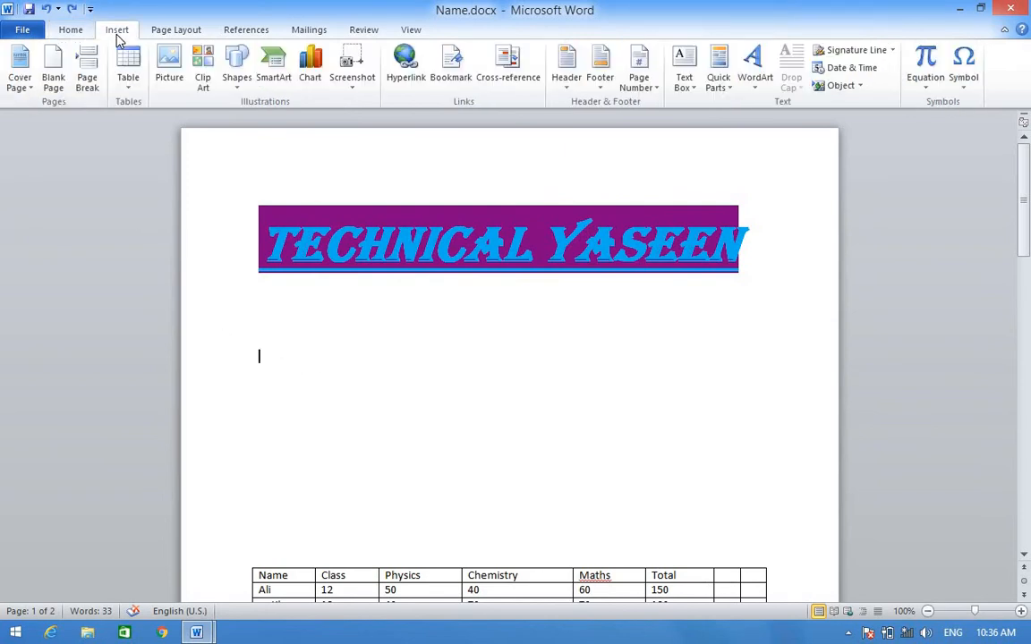
click(129, 82)
click(128, 80)
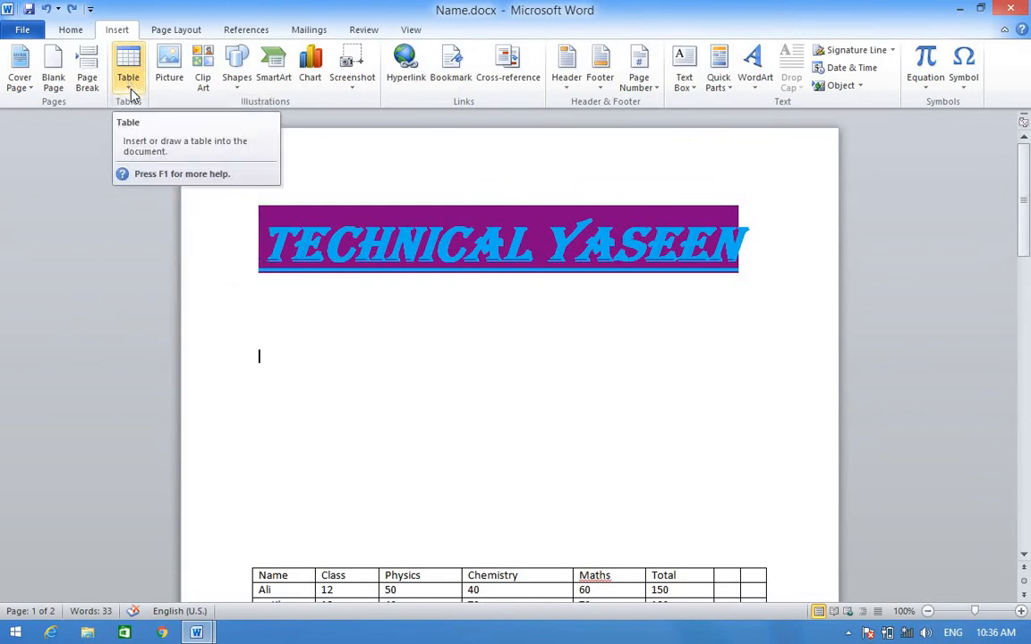
click(125, 90)
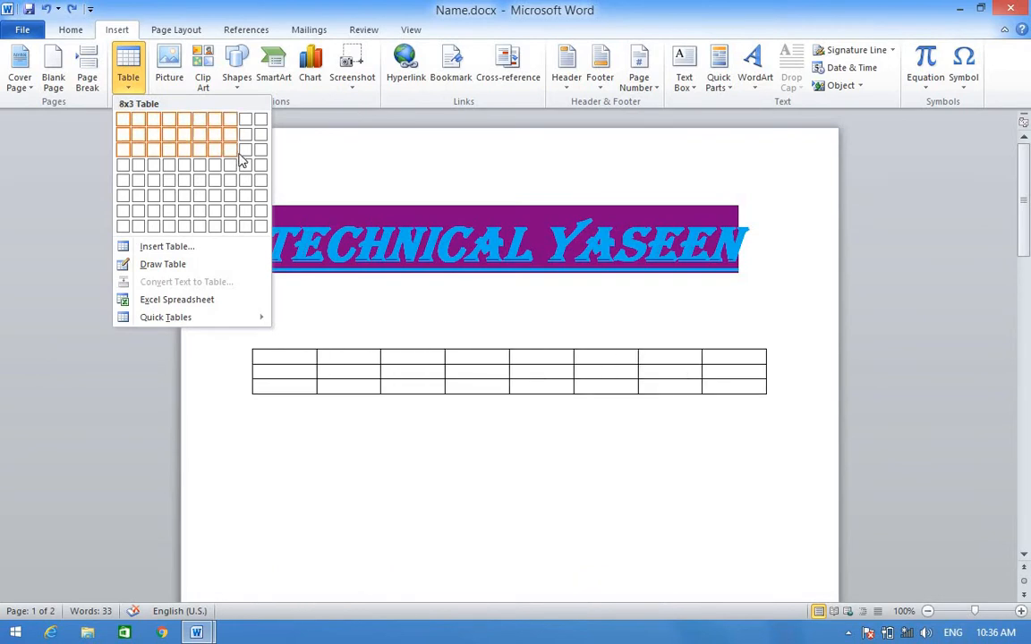
click(248, 182)
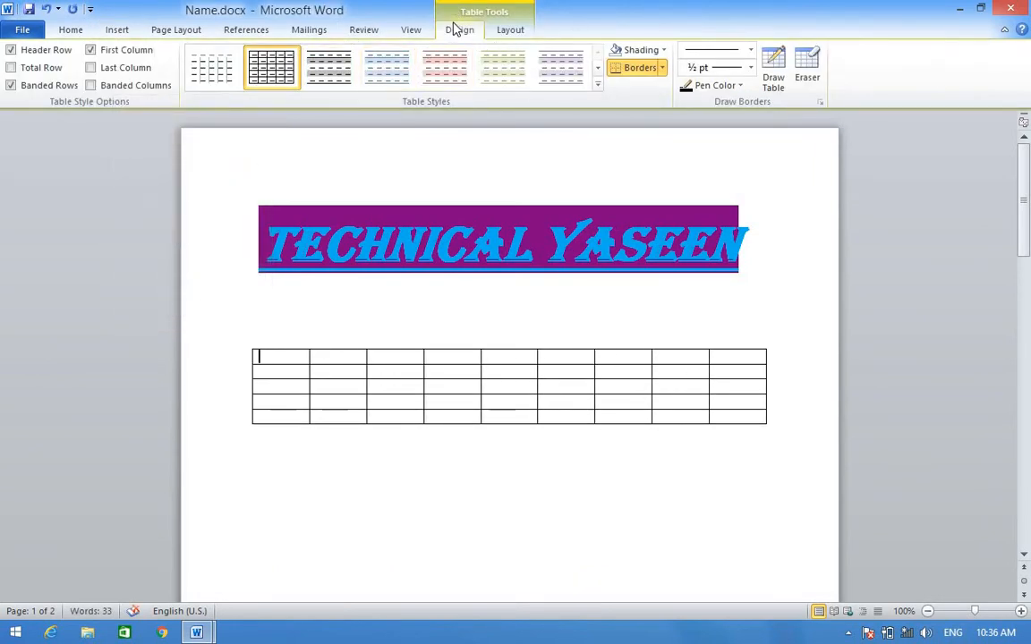
Select the first cell of the new empty table, and extend the selection to its whole first column.
click(515, 32)
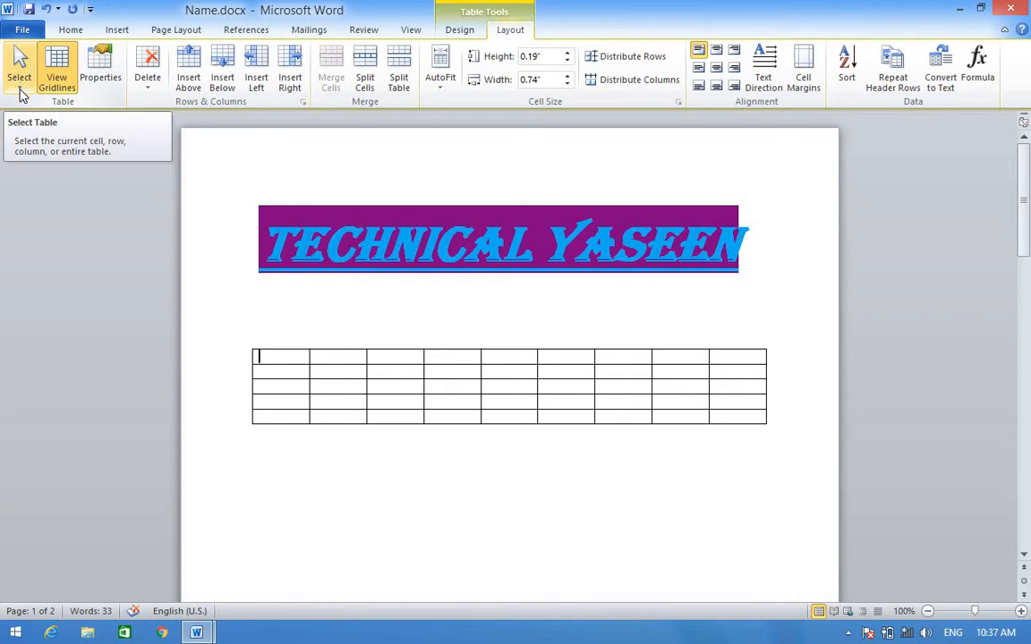
click(19, 85)
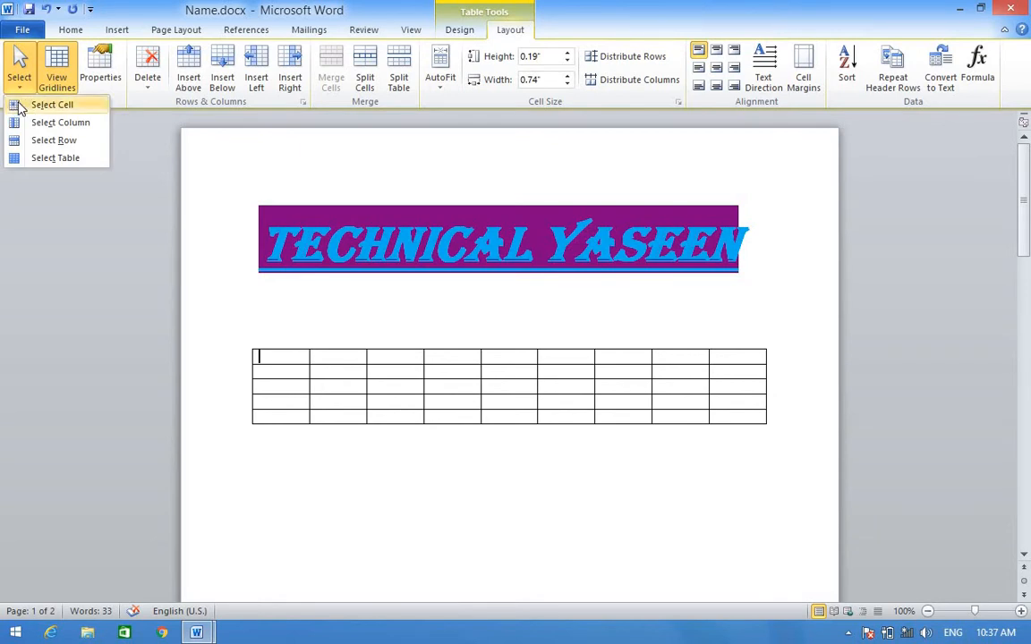
click(20, 105)
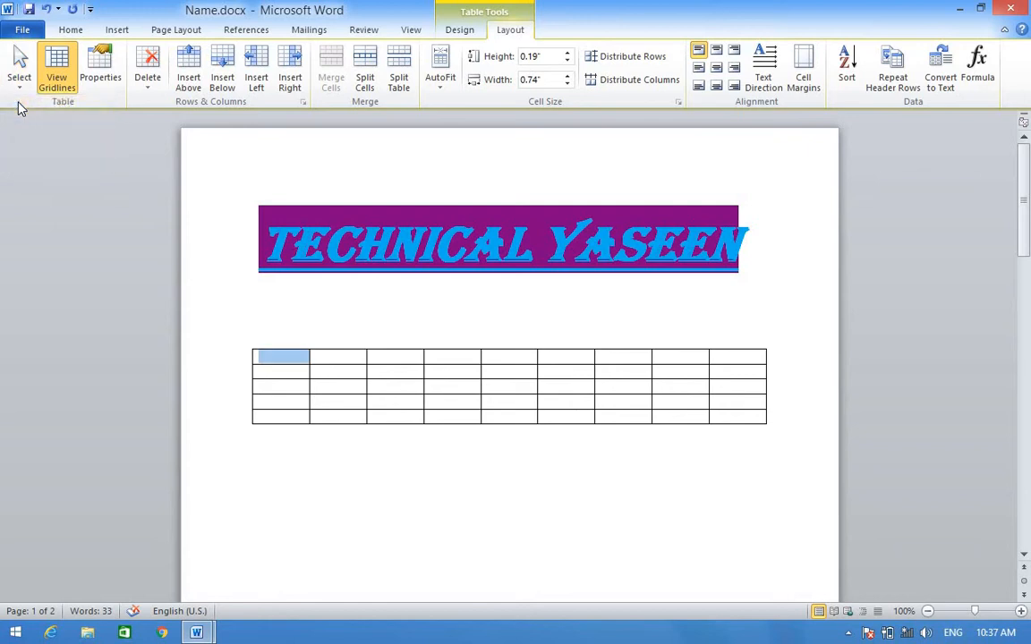
click(278, 372)
click(269, 356)
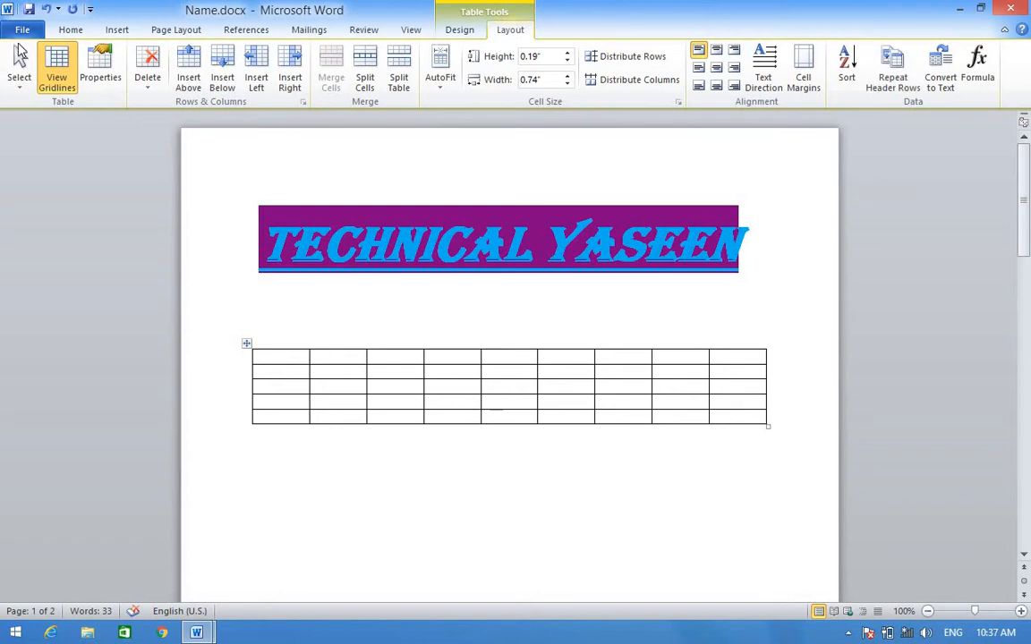
click(19, 84)
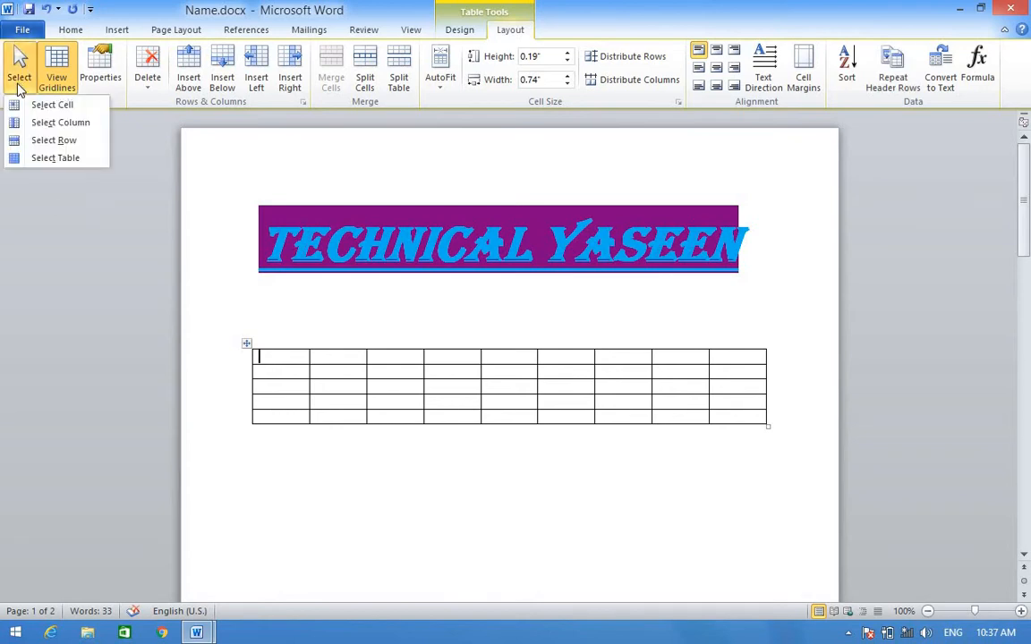
click(38, 128)
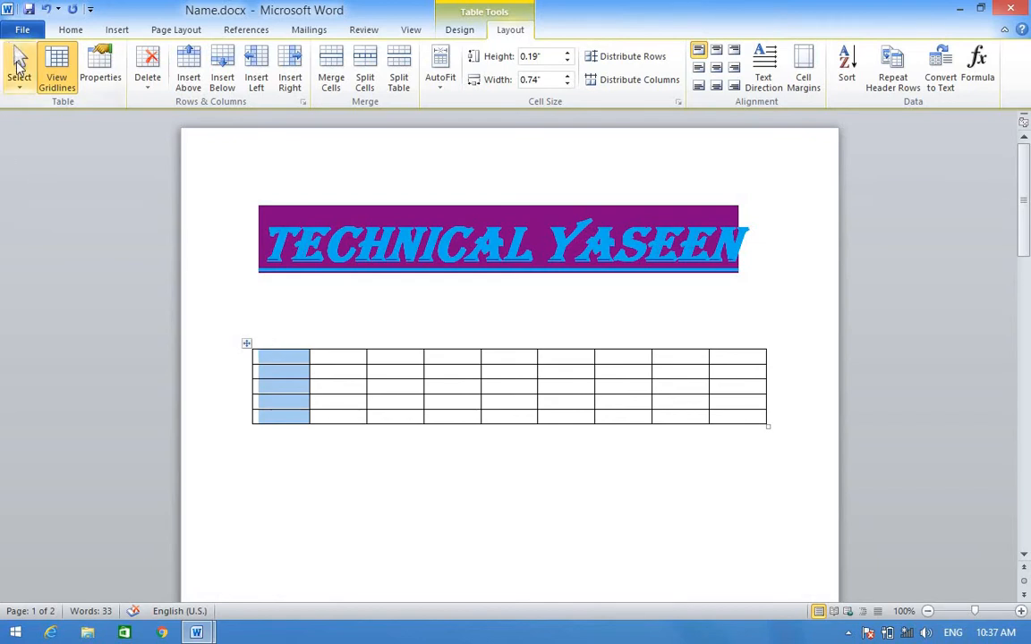
Select the entire second row of the empty table using the table selection command.
click(22, 86)
click(20, 89)
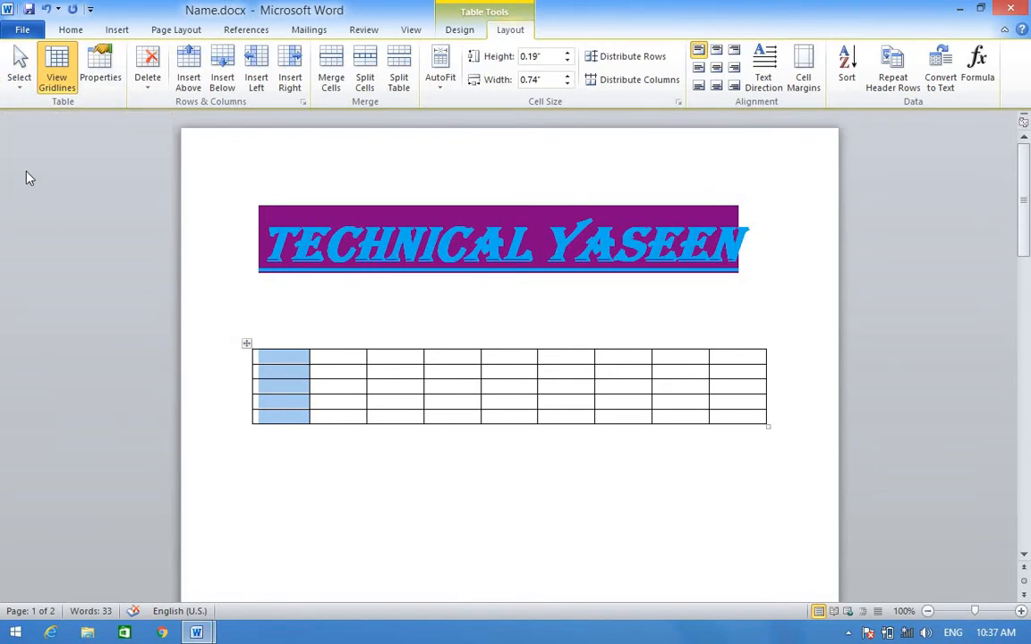
click(21, 82)
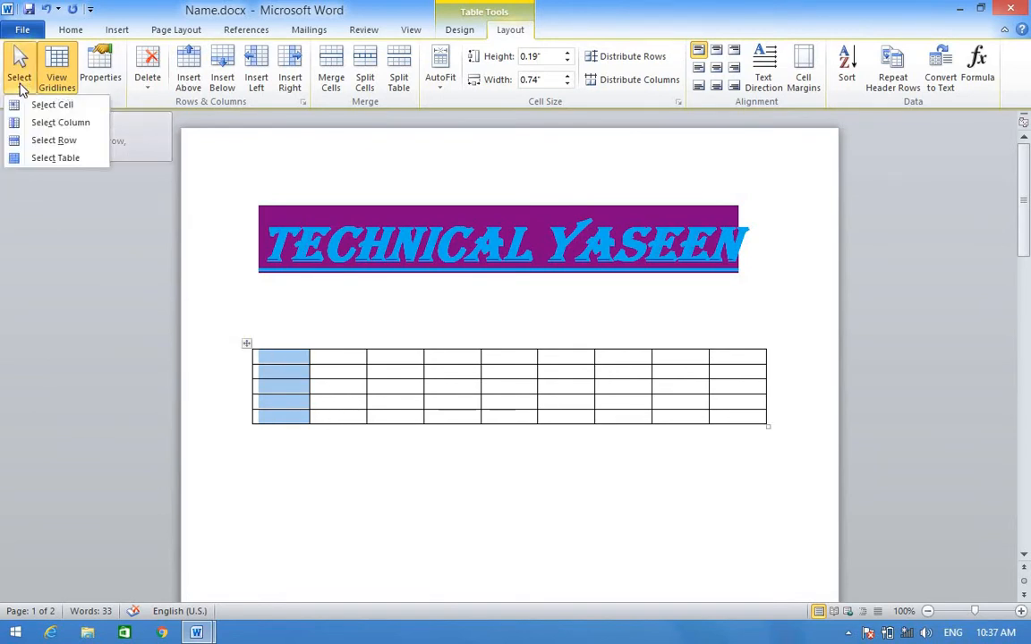
click(332, 356)
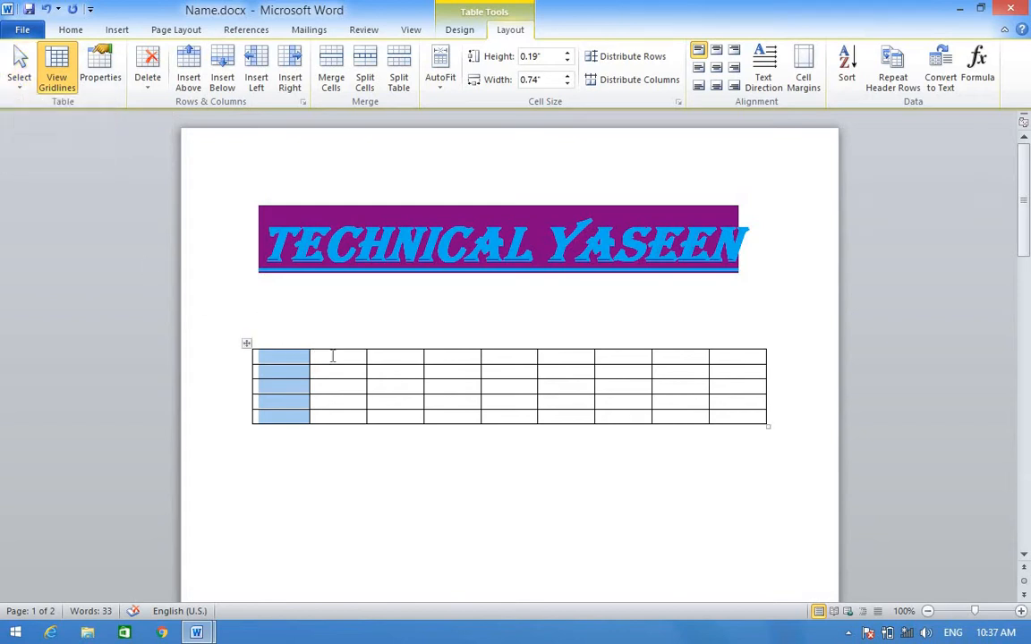
click(332, 356)
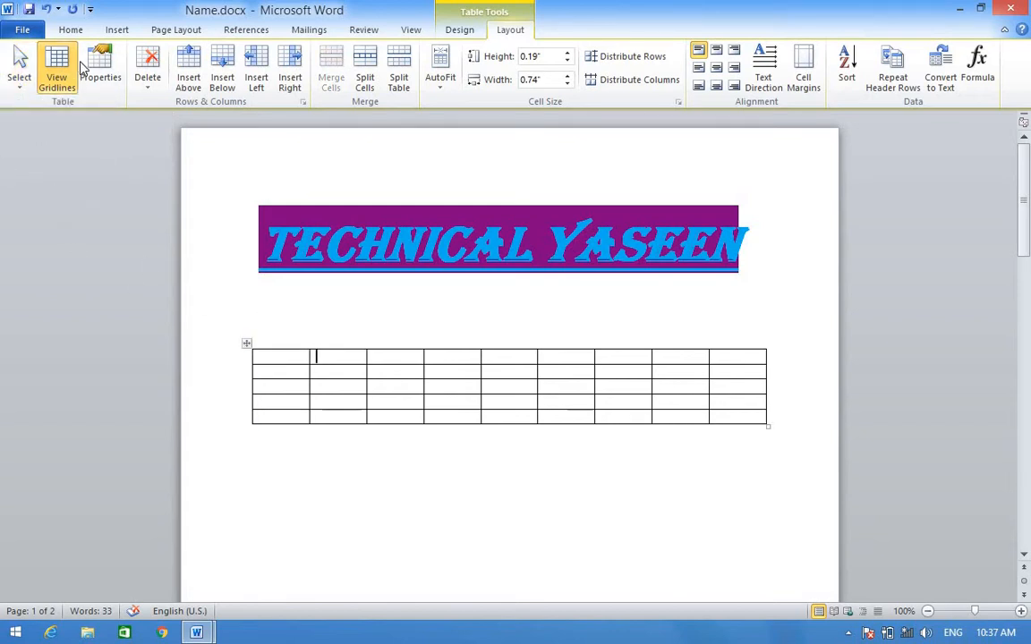
click(18, 85)
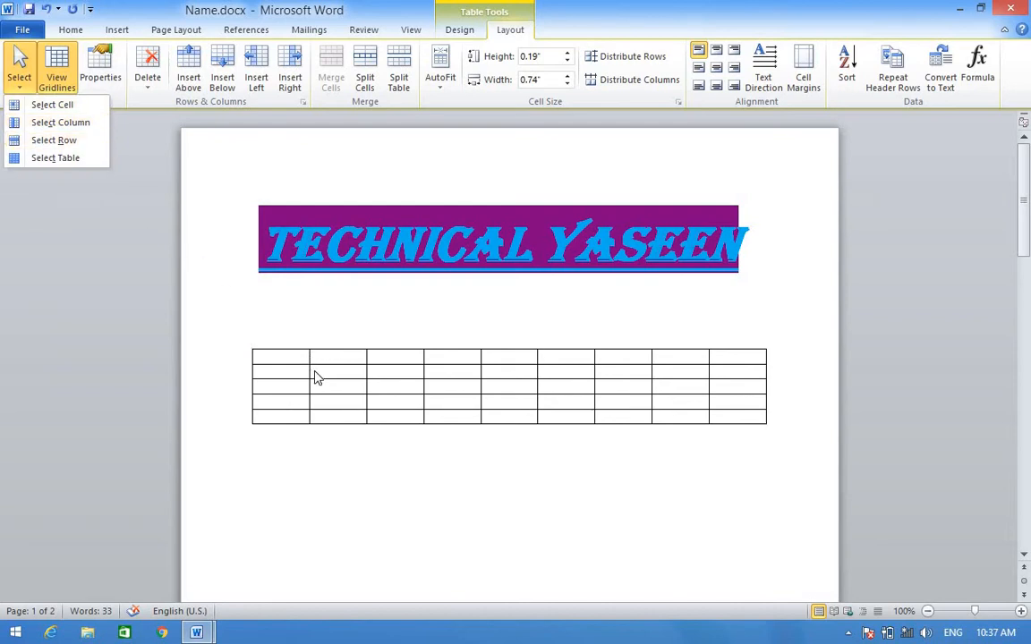
click(318, 377)
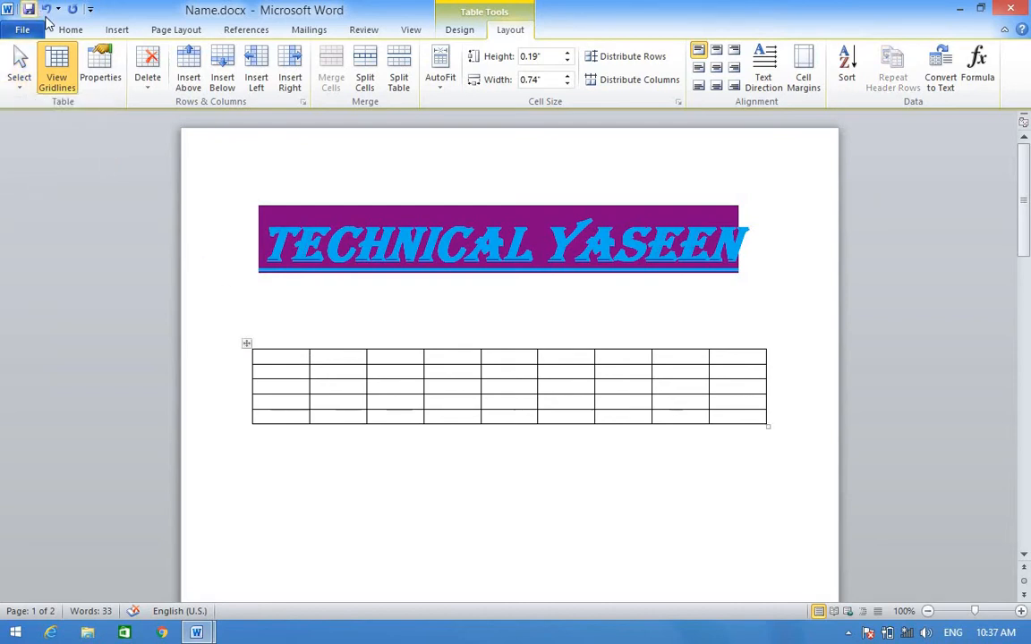
click(22, 83)
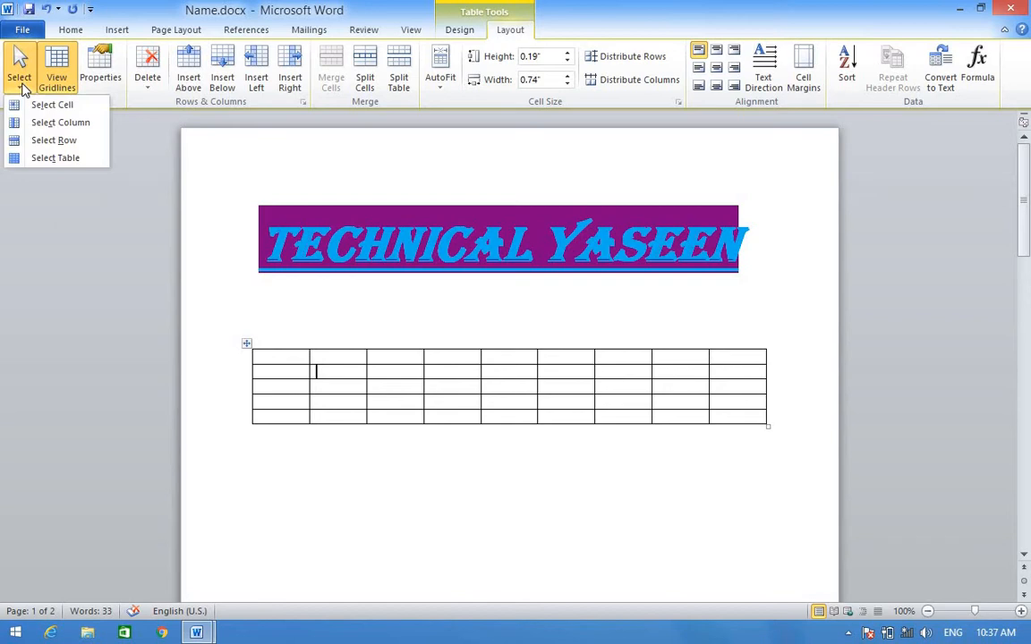
click(56, 140)
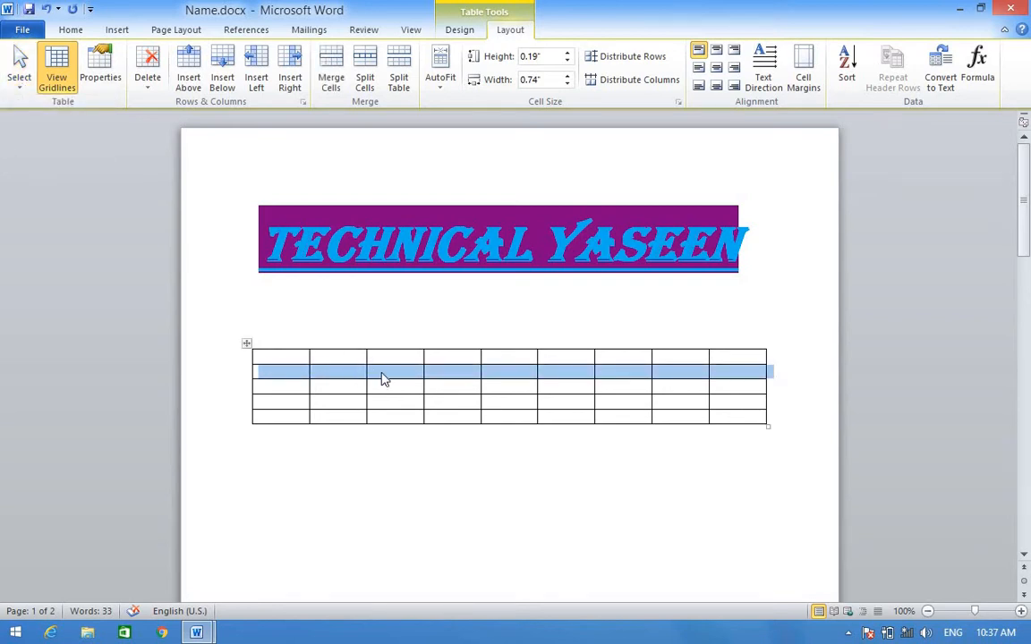
Select the whole empty table from its first cell using the table selection command.
click(293, 387)
click(266, 356)
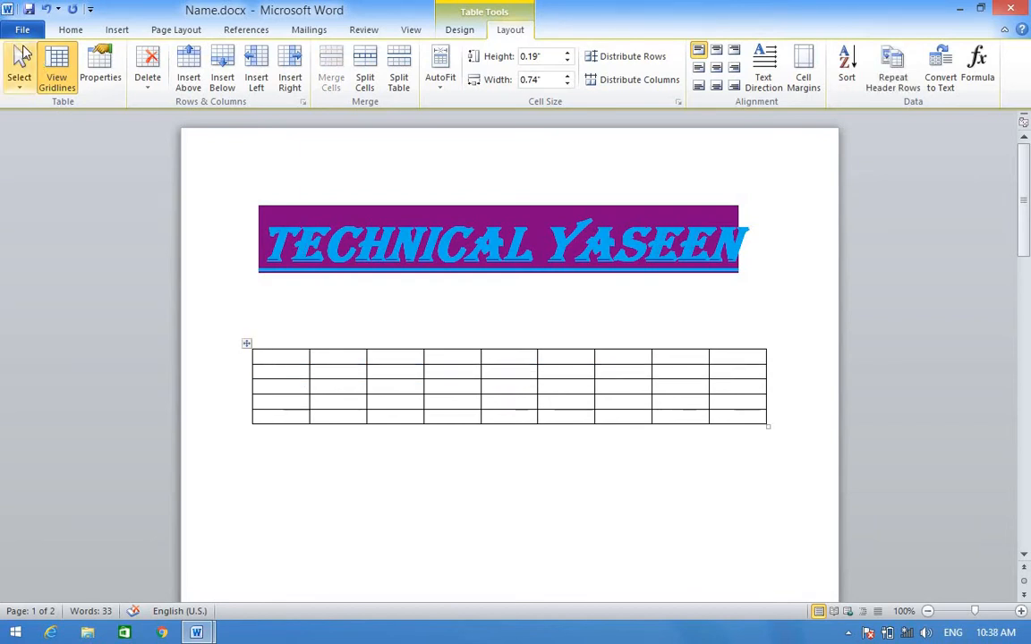
click(19, 88)
click(20, 88)
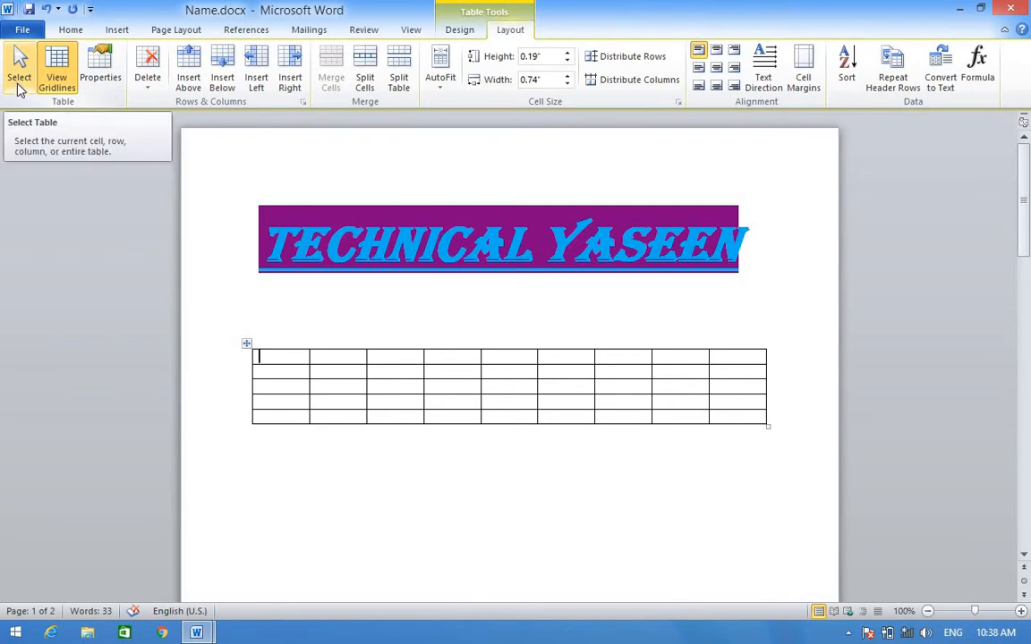
click(20, 88)
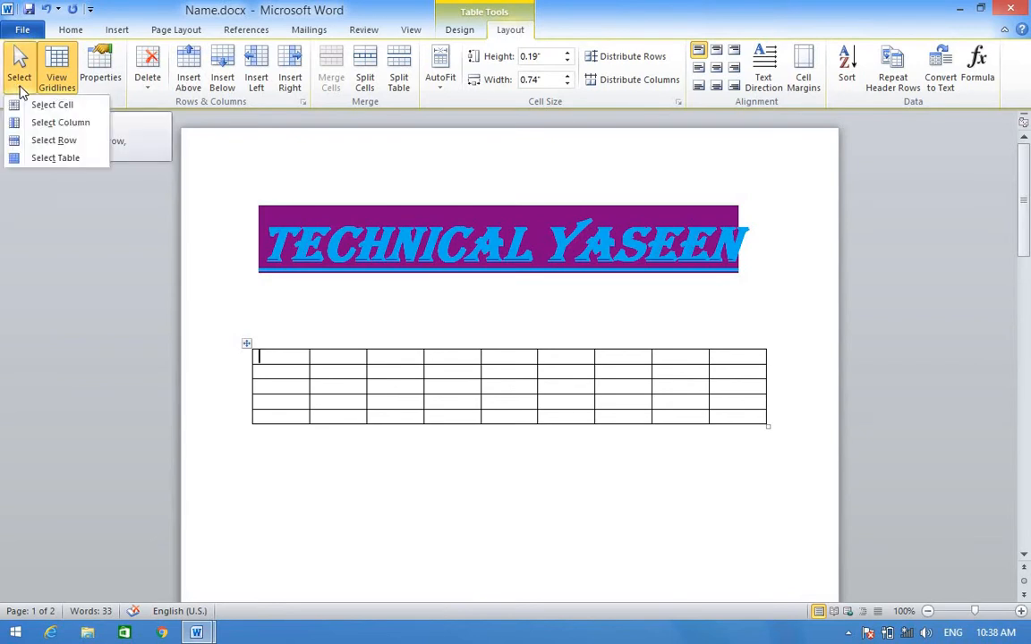
click(53, 158)
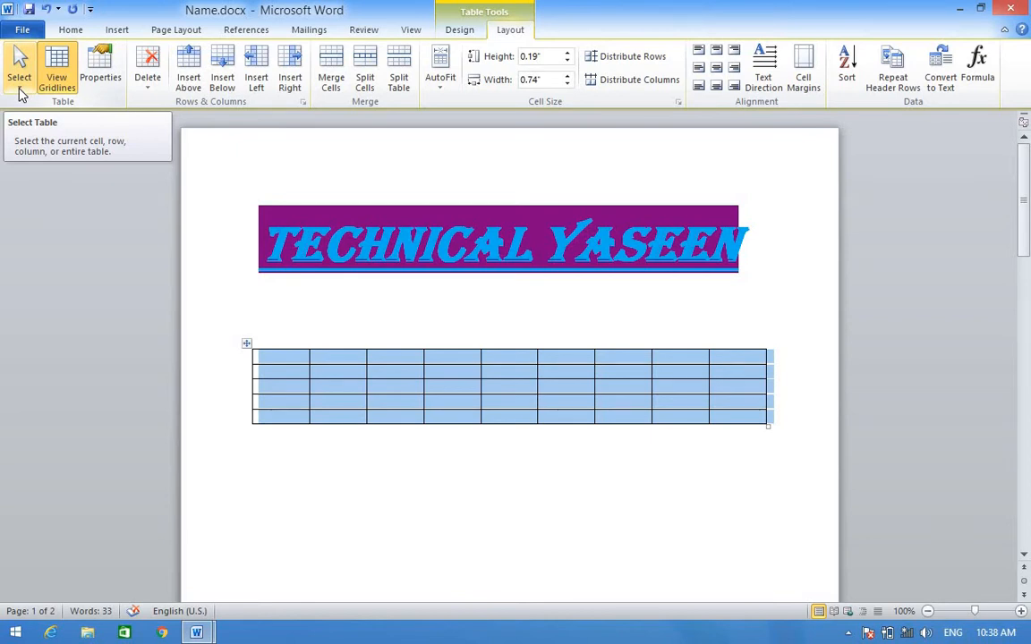
Apply a built-in orange table style with banded shading to the student marks table.
scroll(267, 412, down, 1)
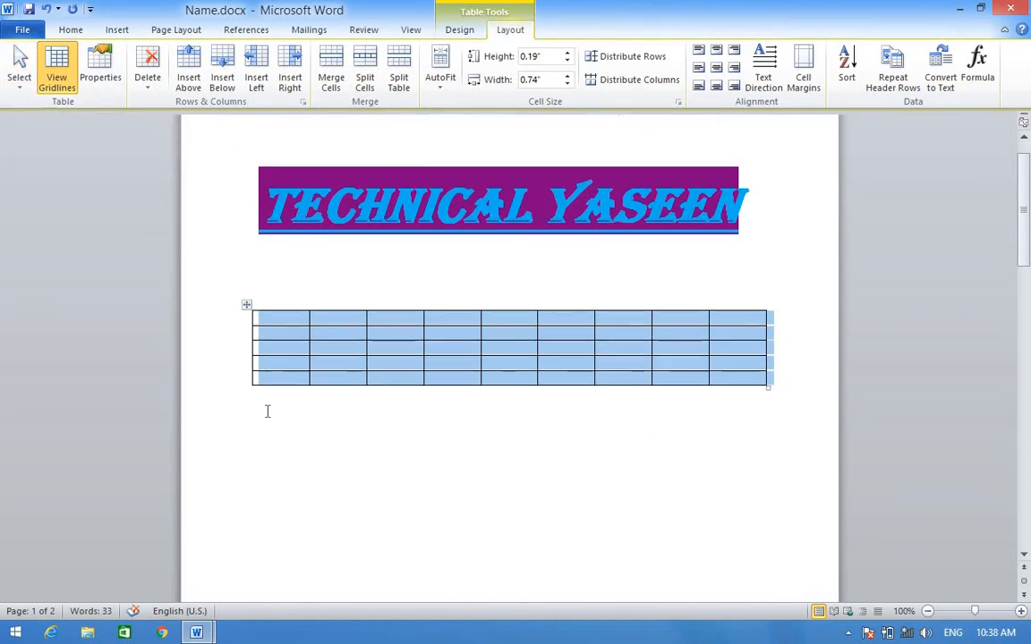
scroll(267, 412, down, 5)
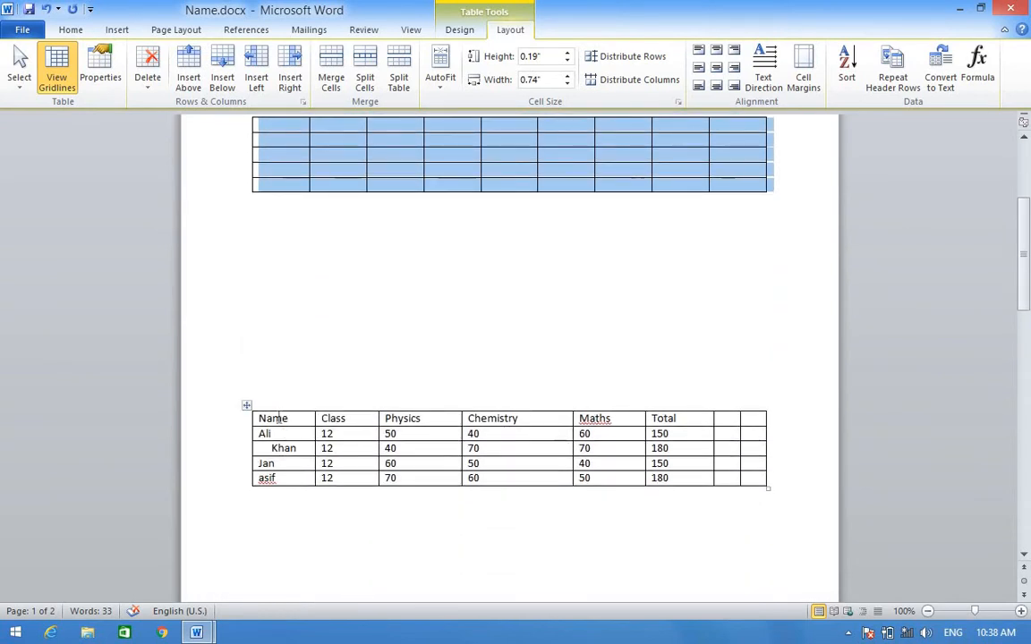
click(278, 418)
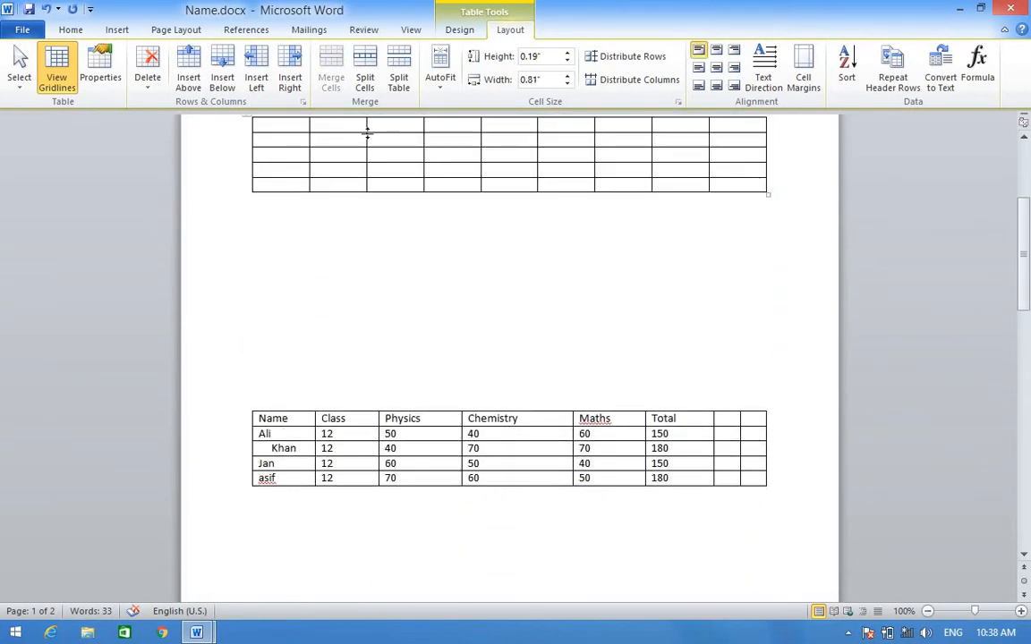
click(457, 29)
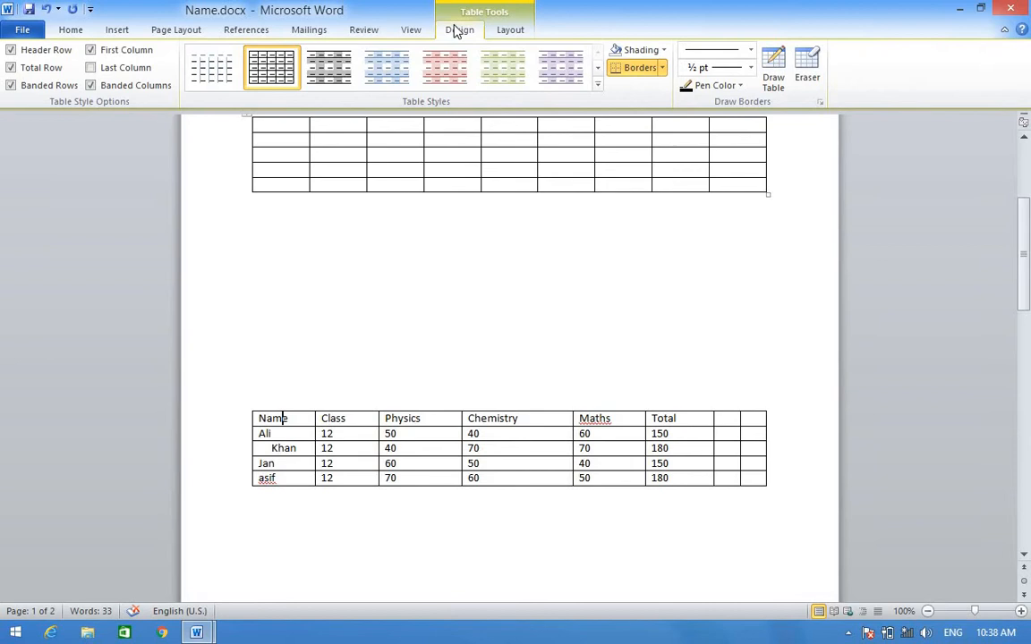
click(599, 85)
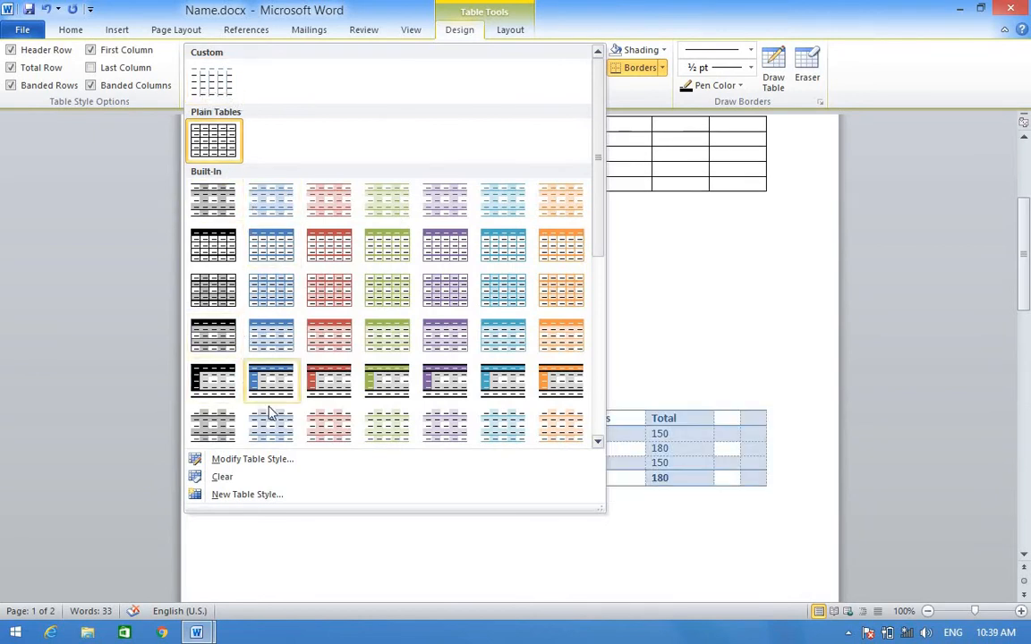
scroll(273, 411, down, 5)
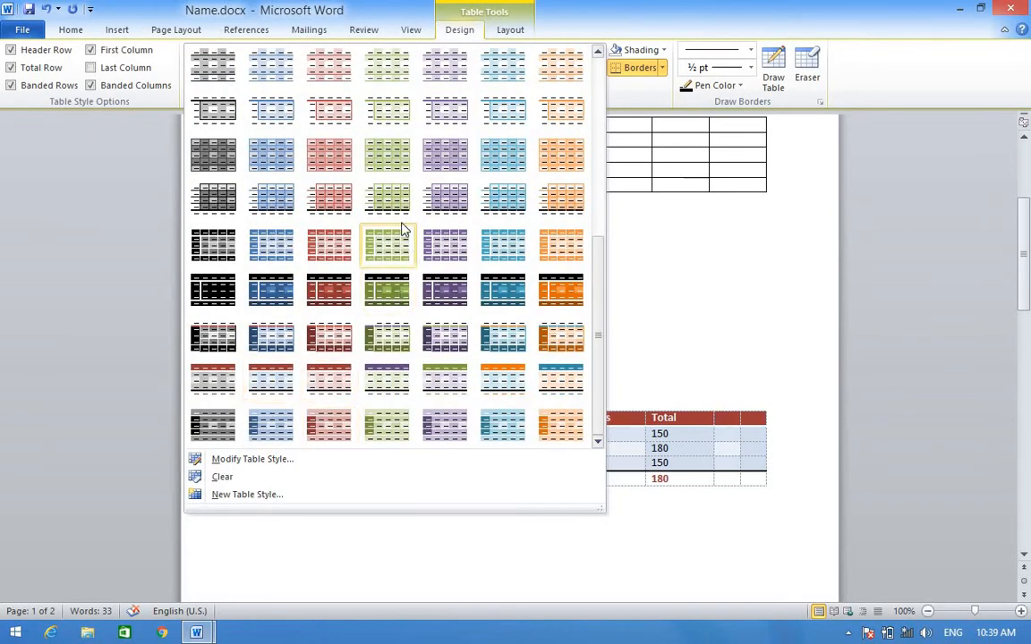
scroll(401, 230, up, 3)
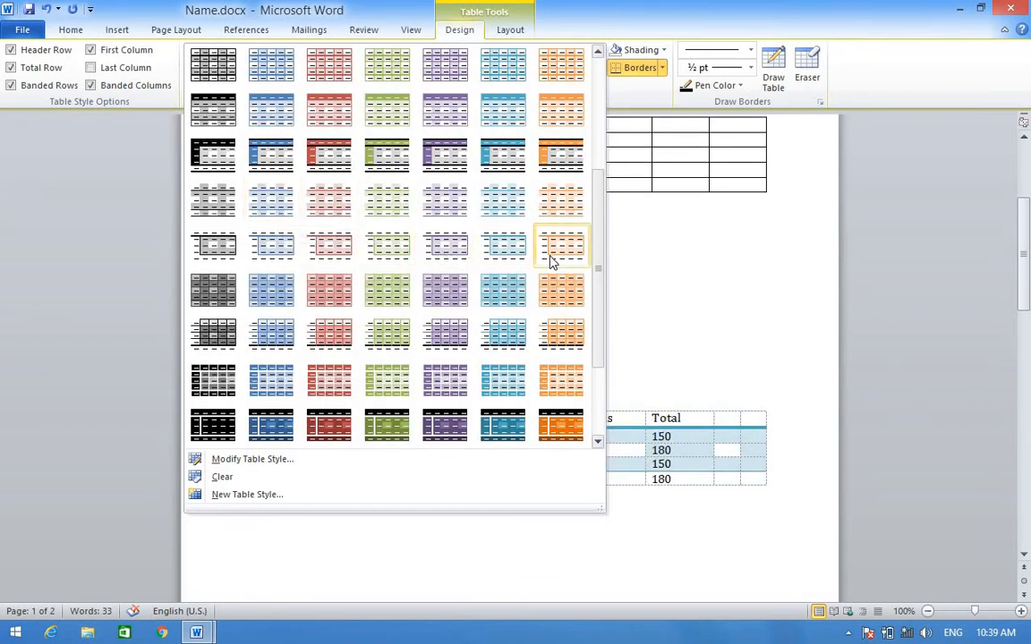
click(564, 294)
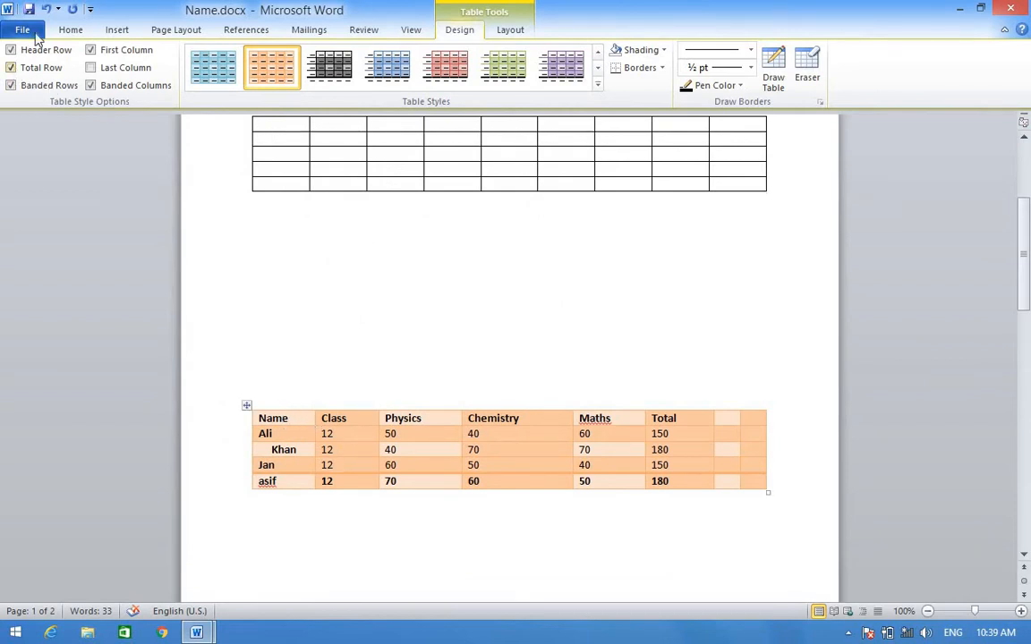
Turn off the display of gridlines for the student marks table and return to the table design options.
click(282, 418)
click(506, 29)
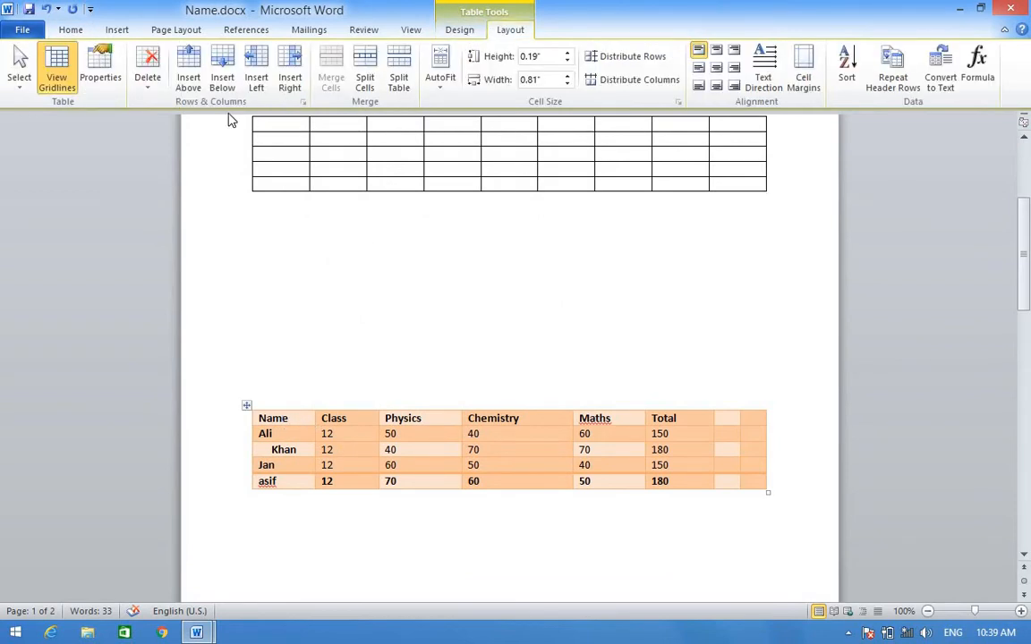
click(55, 77)
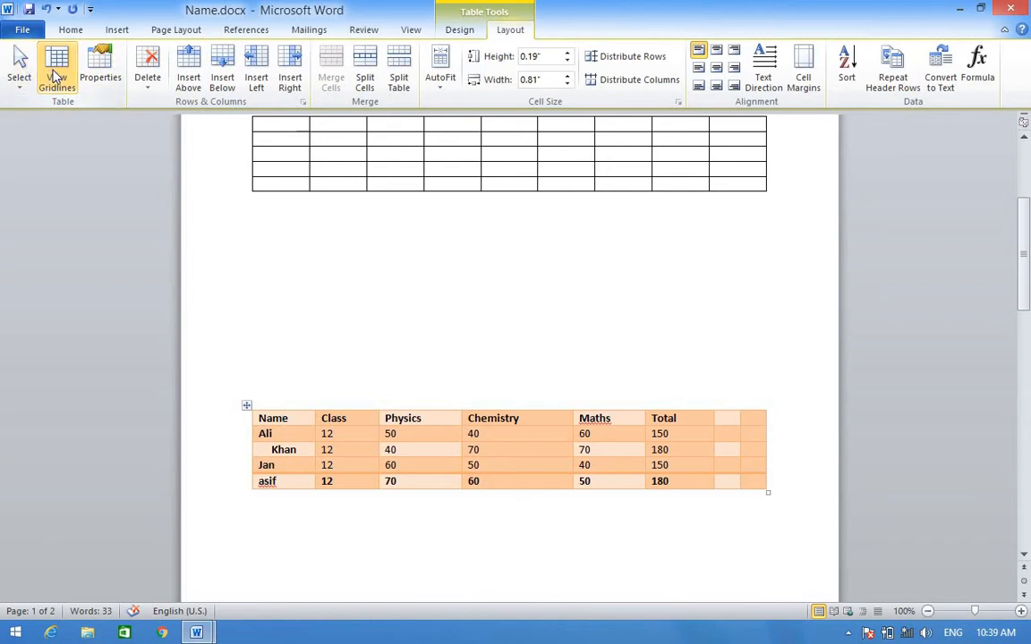
click(55, 77)
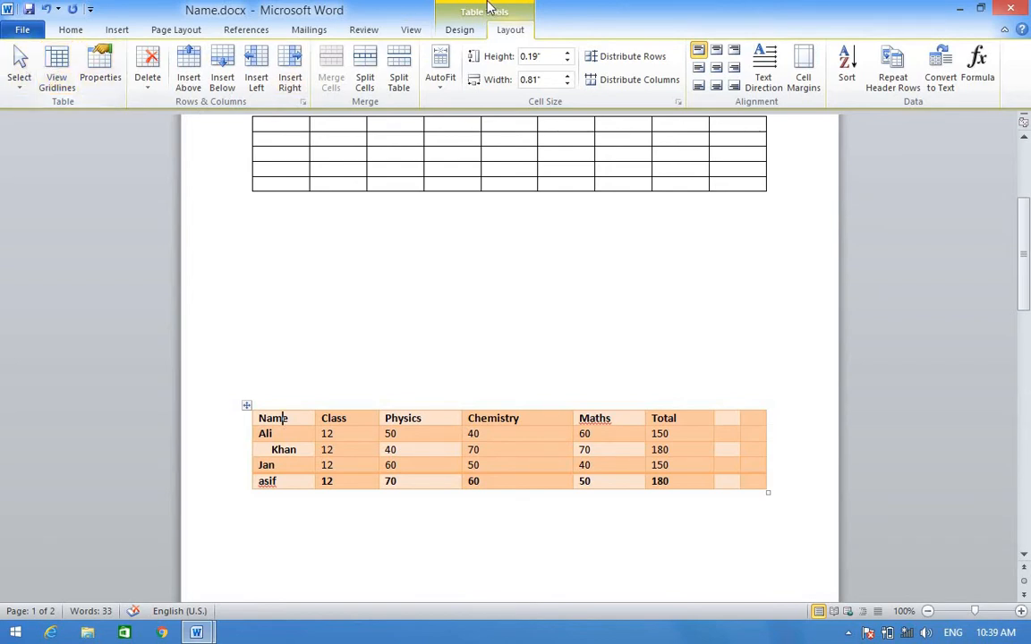
click(459, 29)
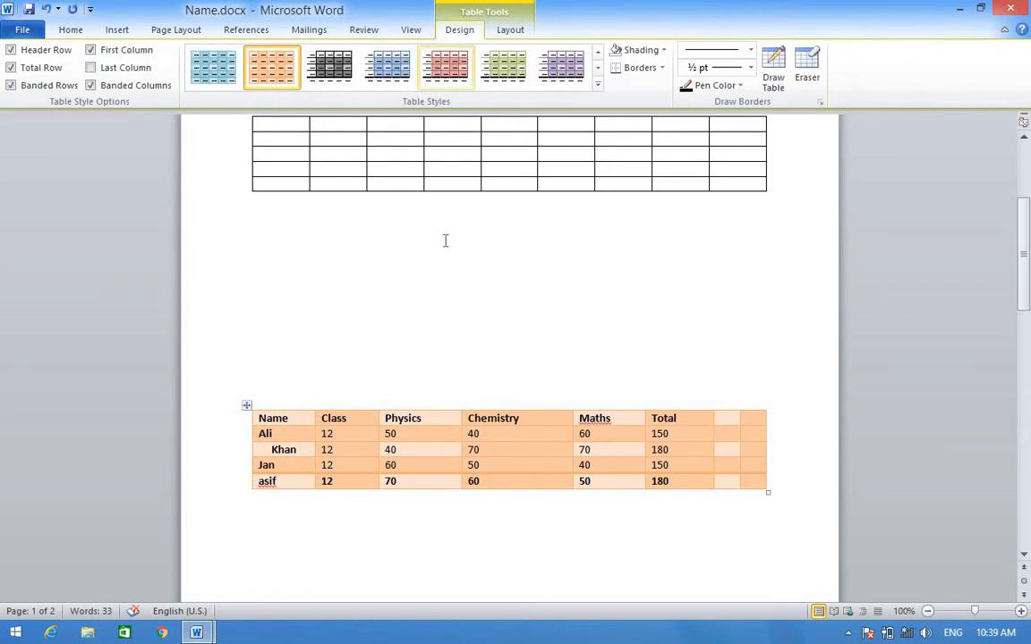
Apply a built-in light blue table style with banded shading to the student marks table.
click(377, 74)
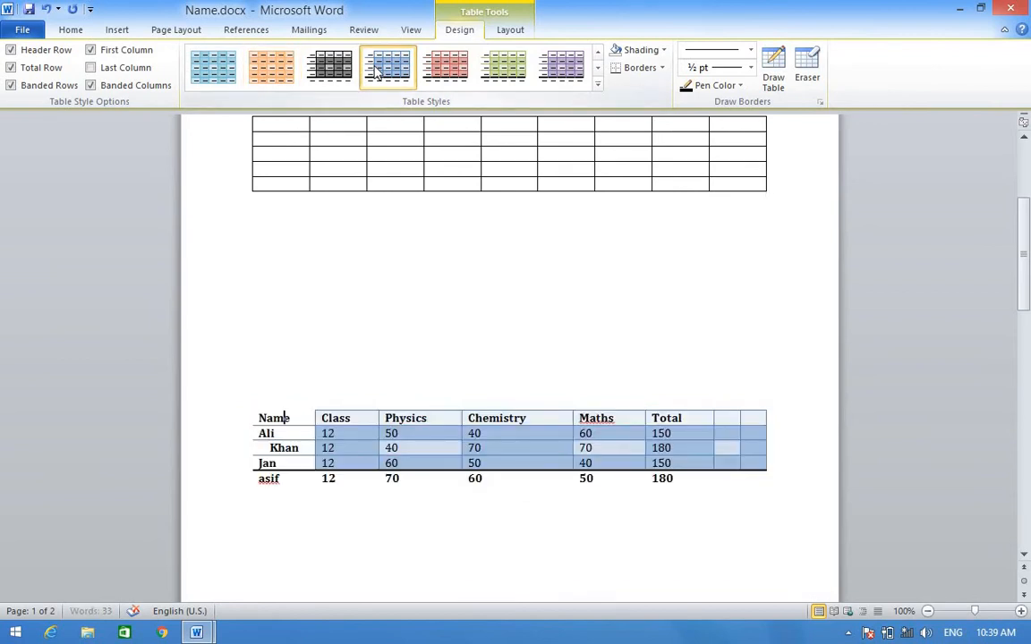
click(597, 85)
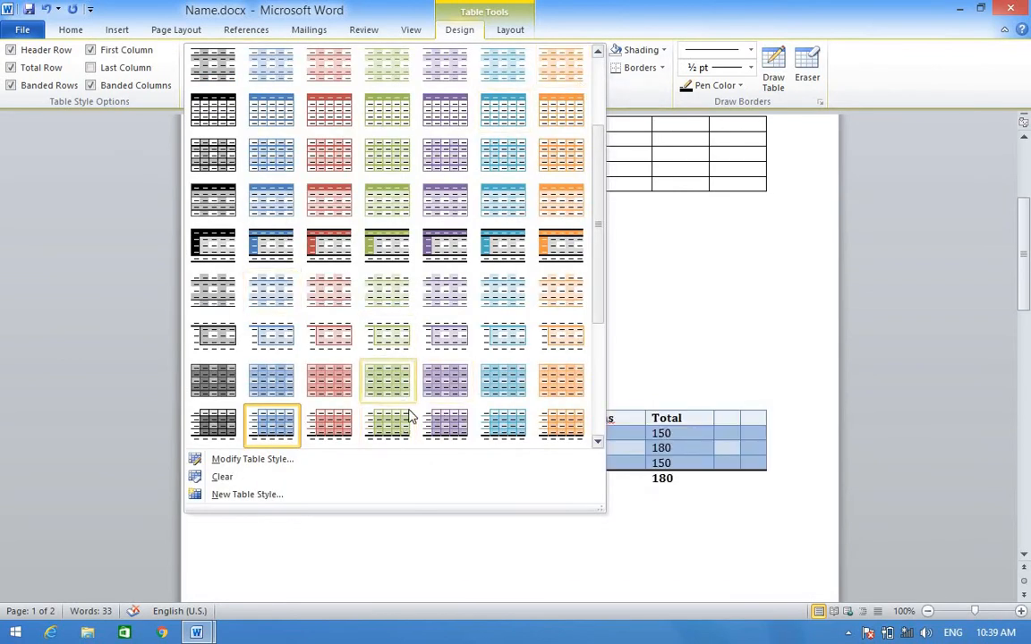
click(285, 293)
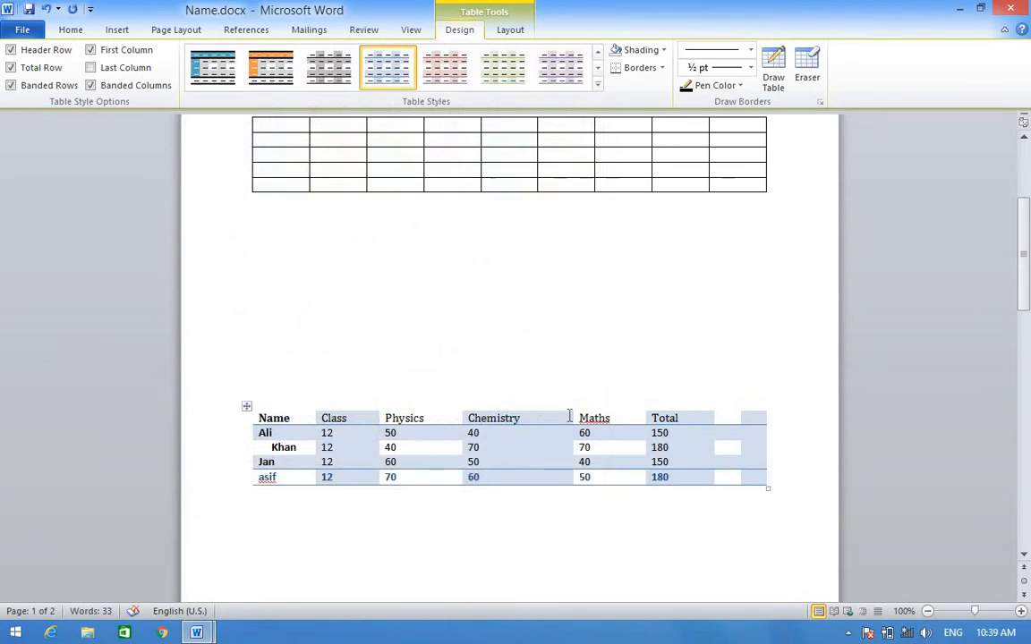
click(502, 368)
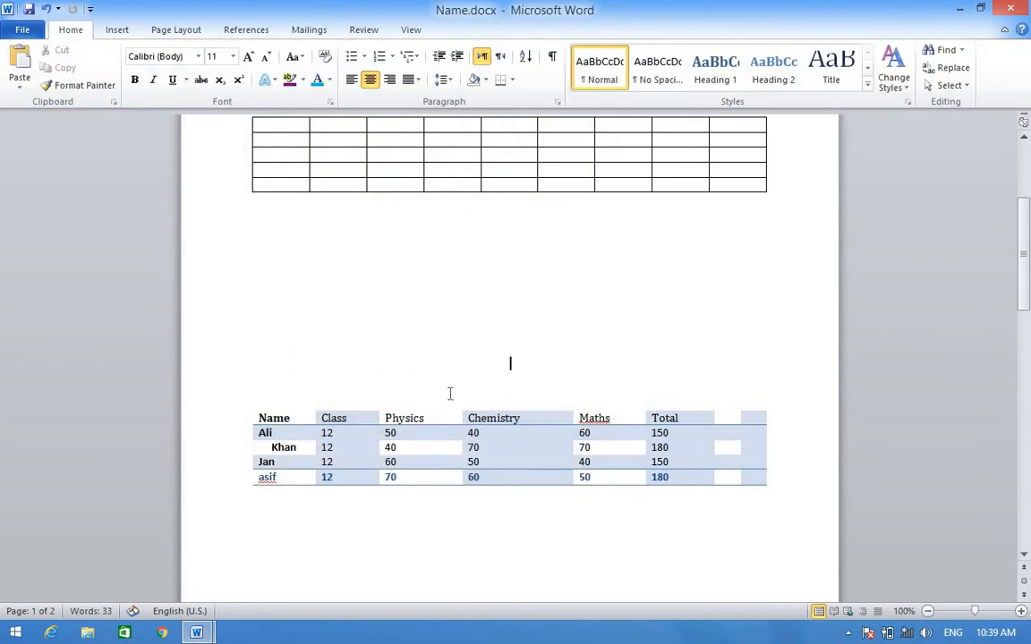
Toggle the gridlines of the student marks table repeatedly, leaving them displayed.
click(283, 418)
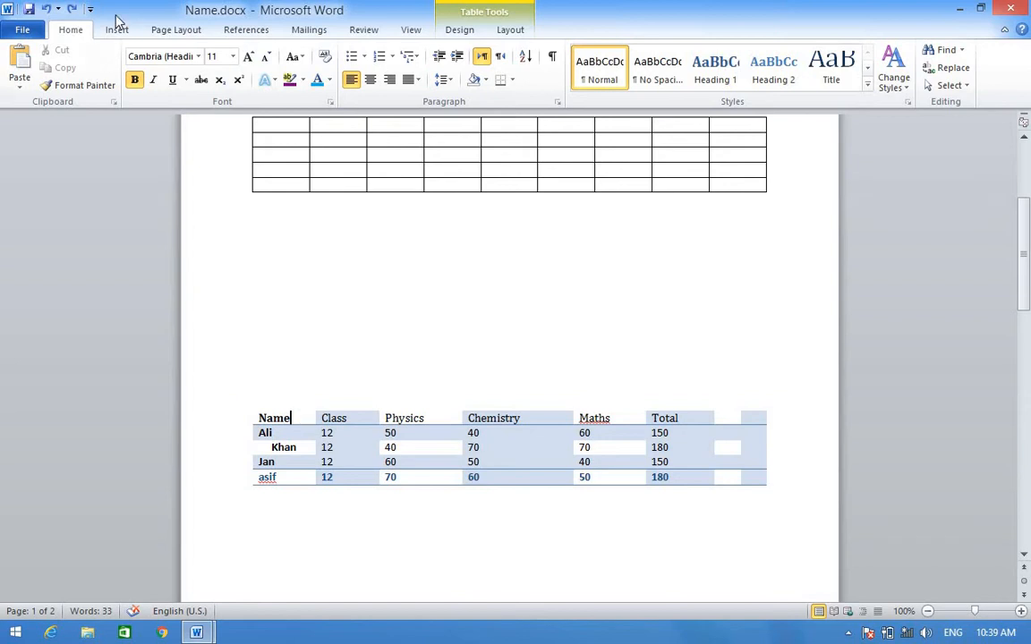
click(510, 29)
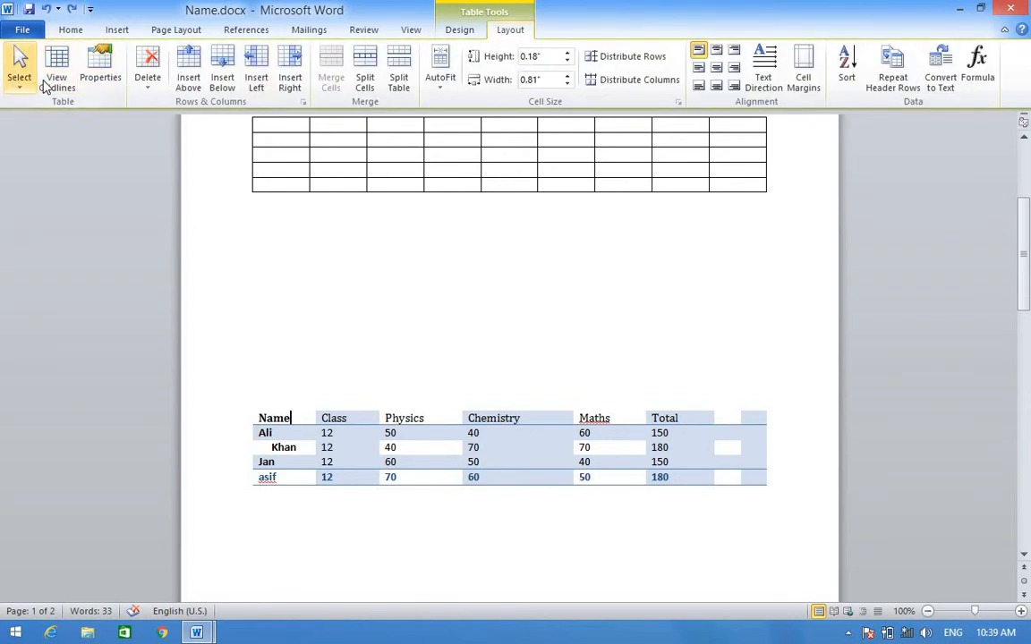
click(56, 80)
click(56, 81)
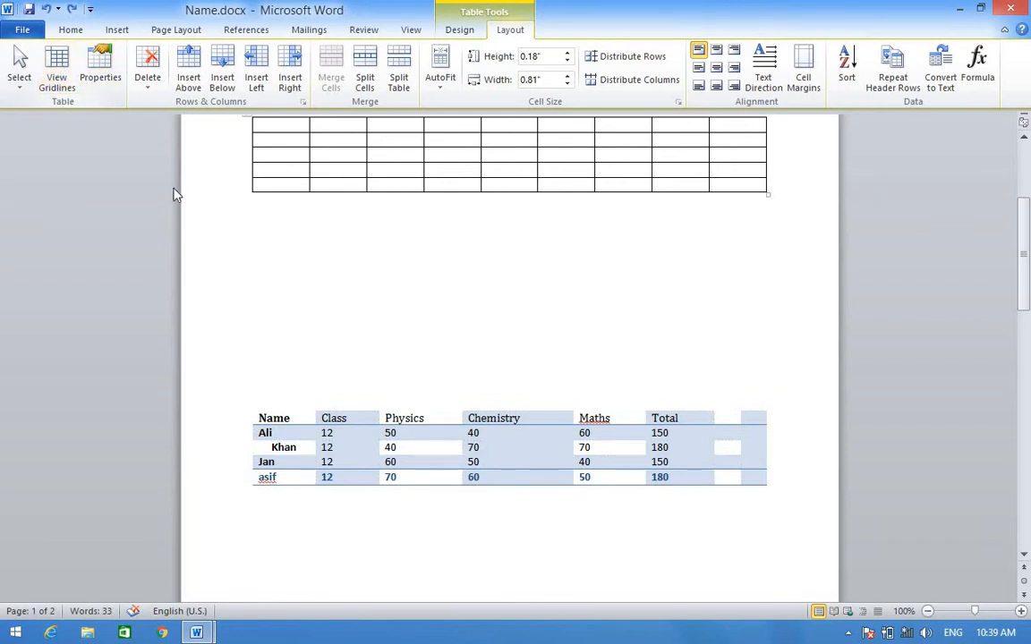
click(56, 82)
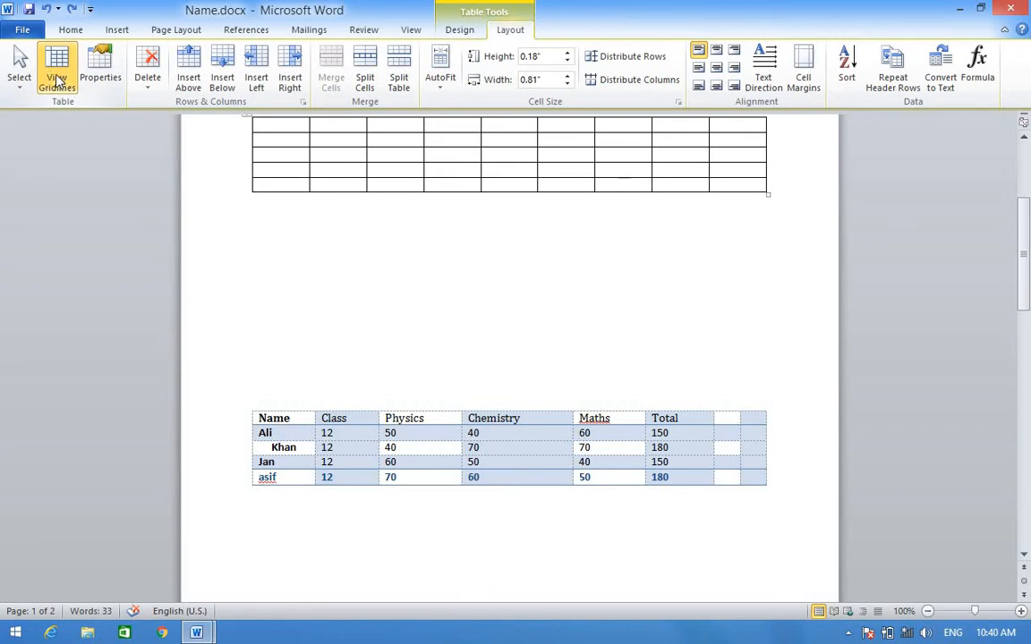
click(56, 79)
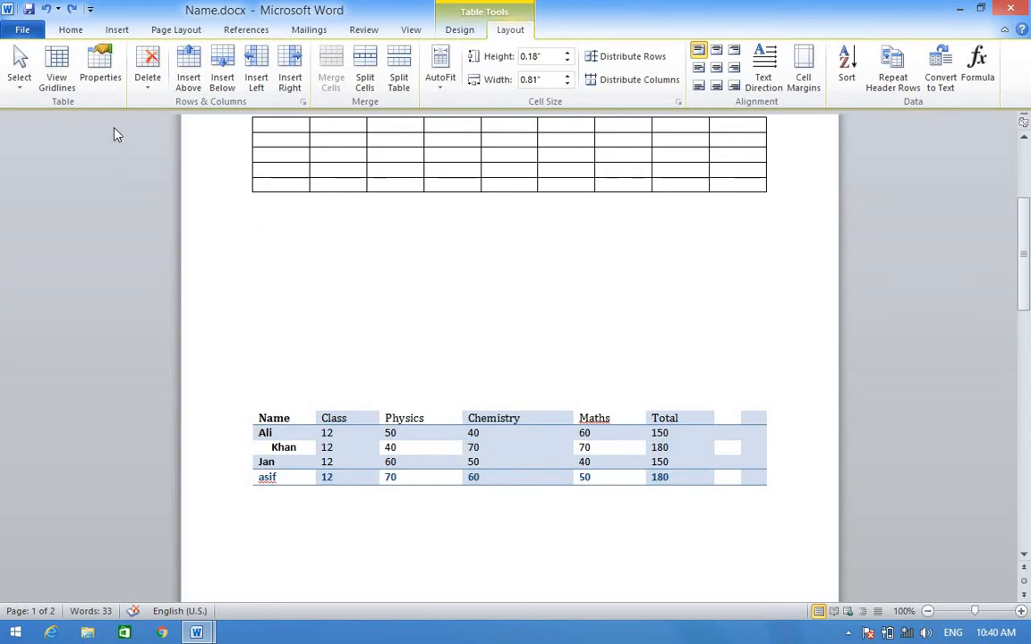
click(59, 82)
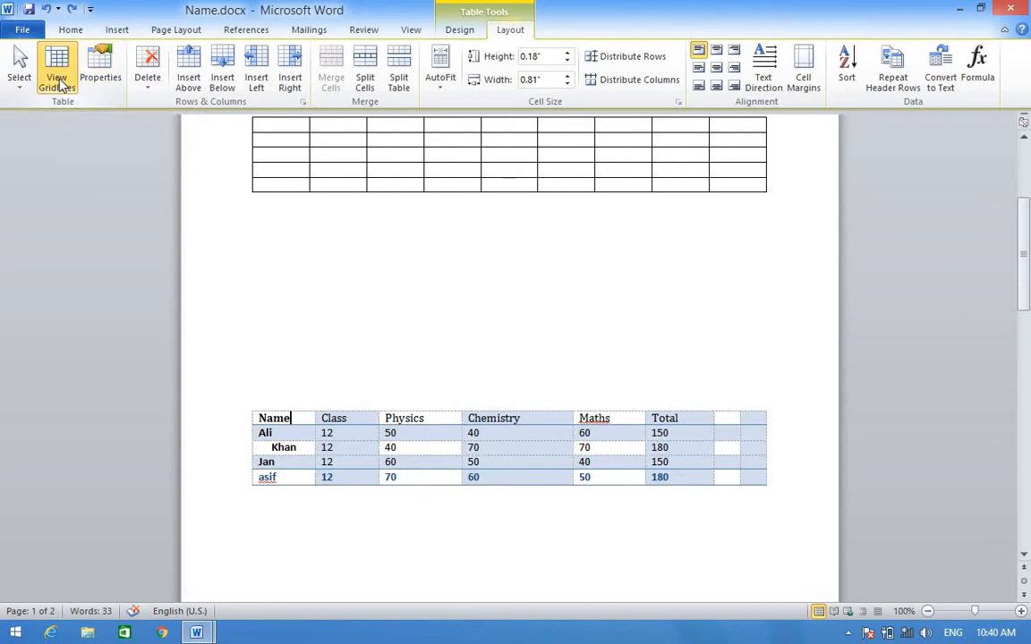
Hide and redisplay the table gridlines once more, and view the marks table's properties without changing anything.
double_click(473, 462)
text(50)
click(67, 71)
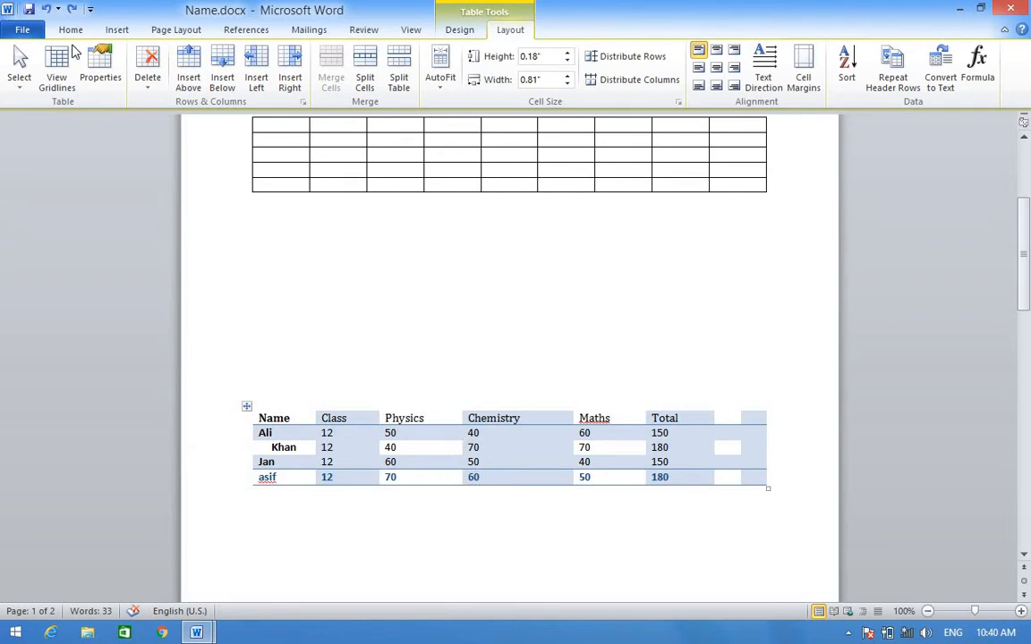
click(56, 71)
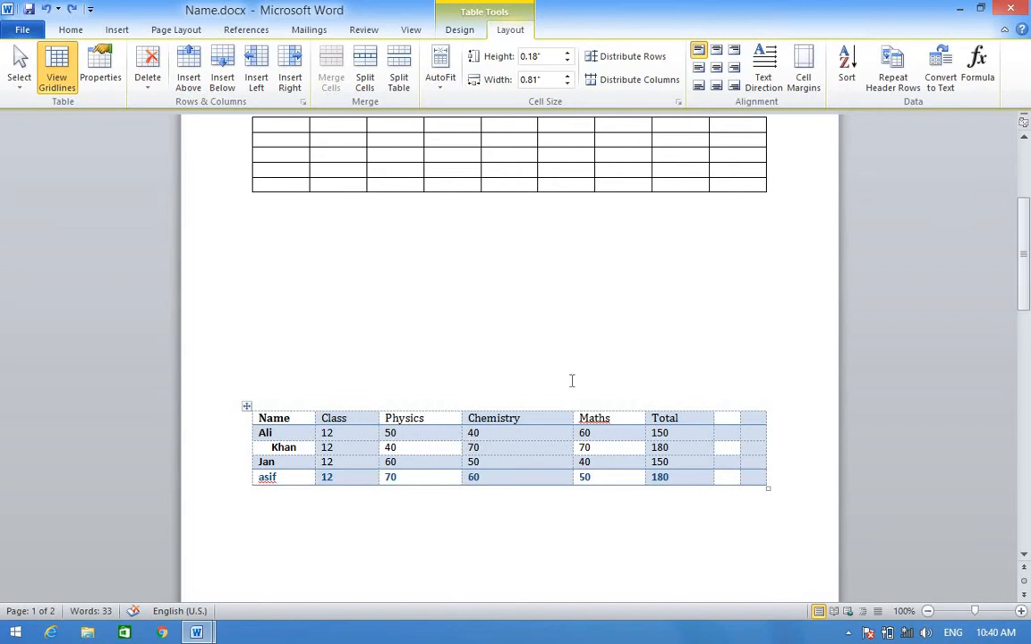
click(105, 77)
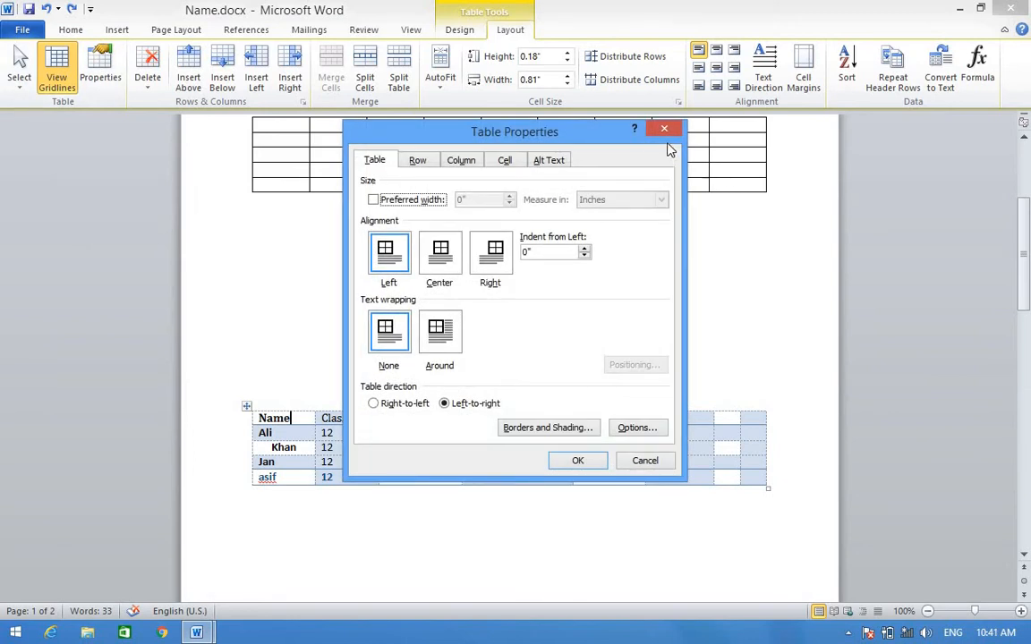
click(665, 130)
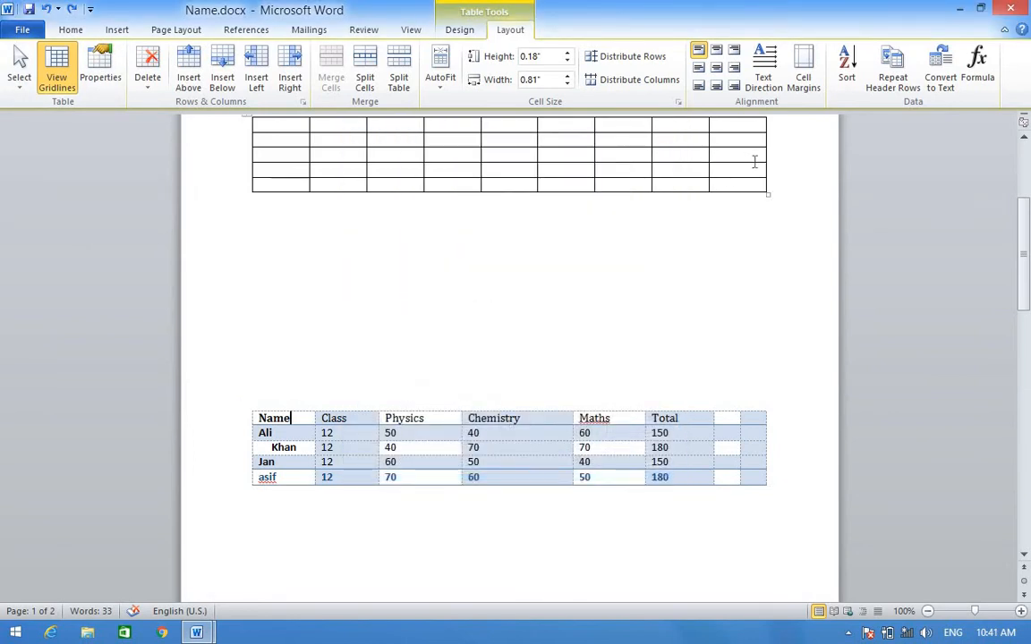
Erase the last six columns of the empty table with the Eraser, keeping the first three, and stop erasing.
click(459, 29)
click(807, 70)
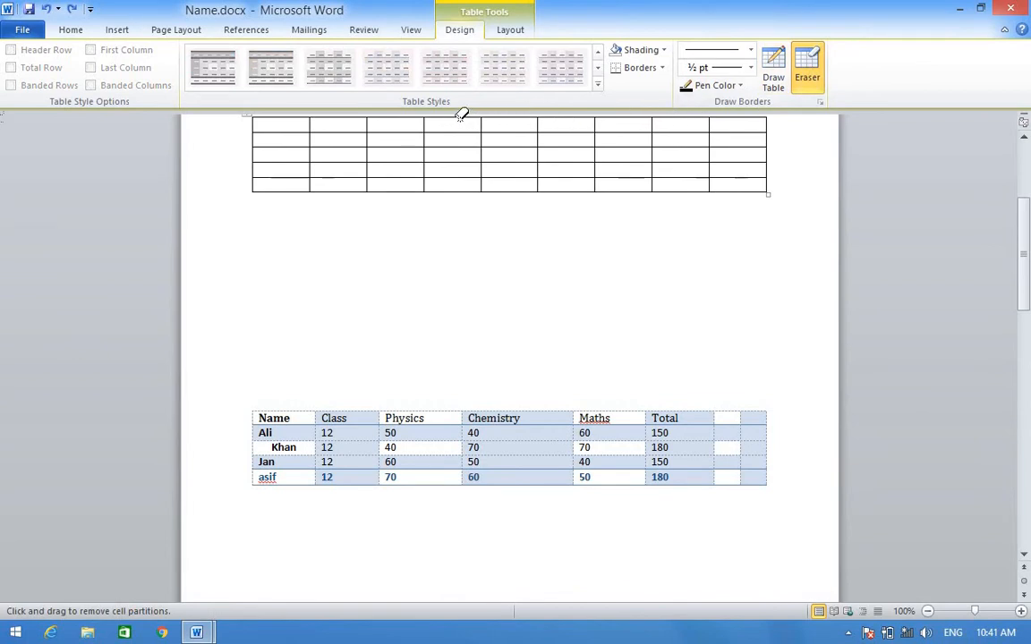
mouse_move(456, 115)
mouse_down()
mouse_move(585, 142)
mouse_move(699, 201)
mouse_move(768, 198)
mouse_up()
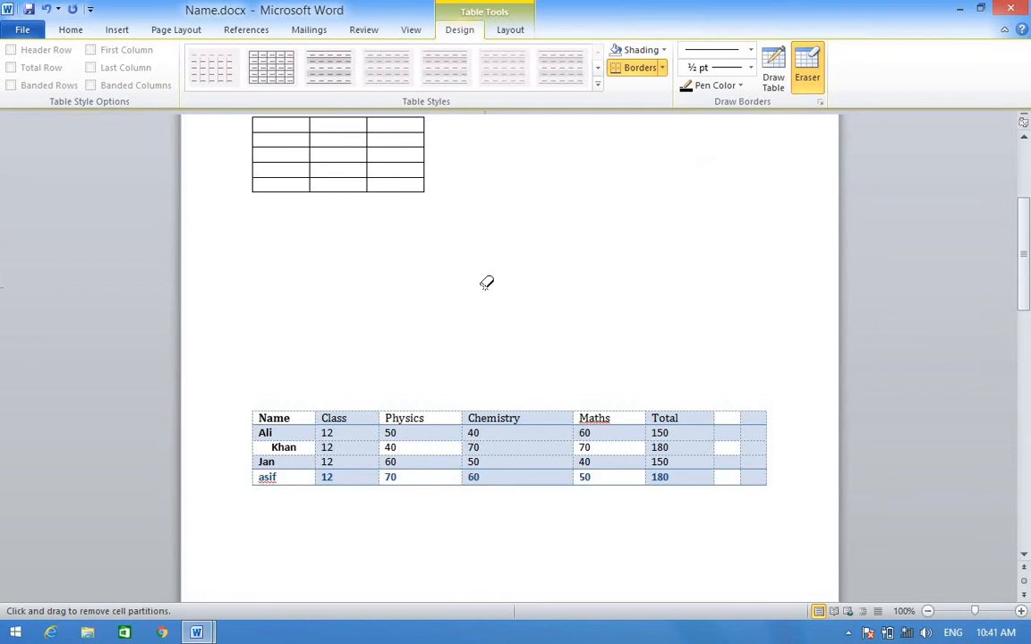
click(506, 30)
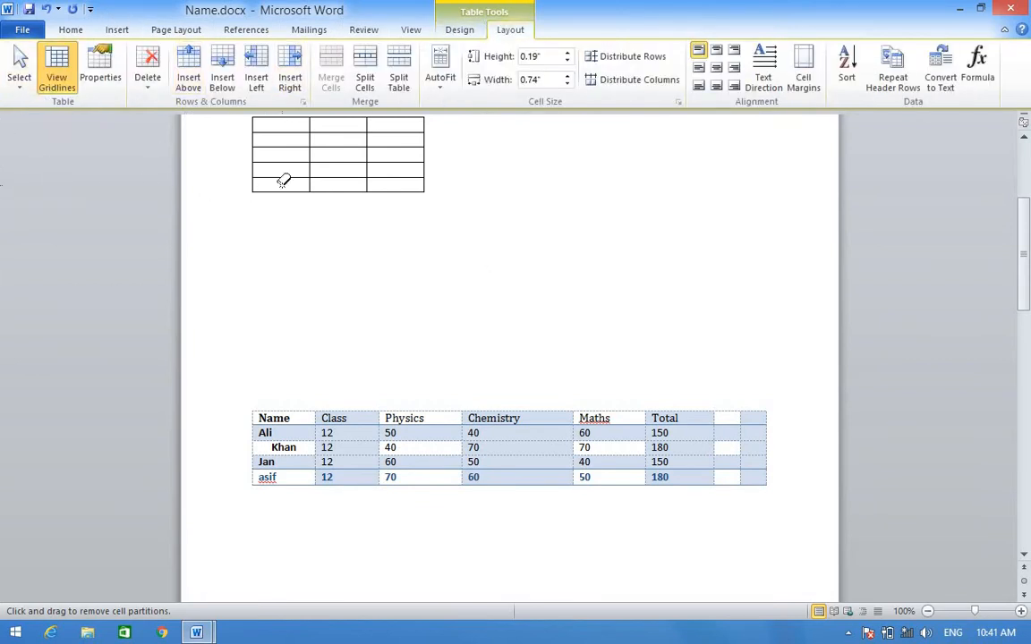
click(466, 36)
click(812, 85)
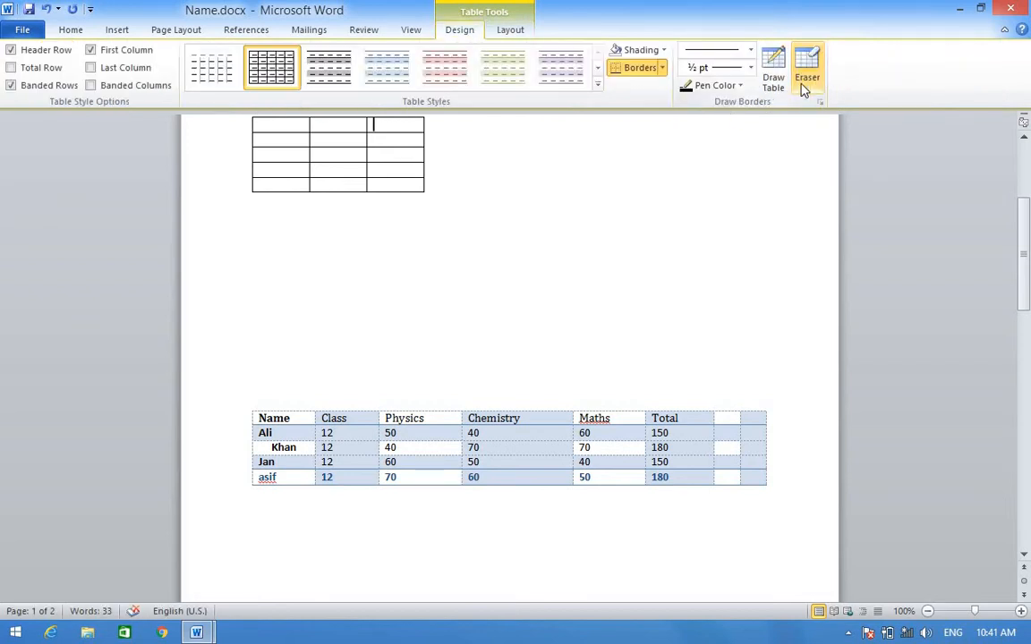
click(511, 31)
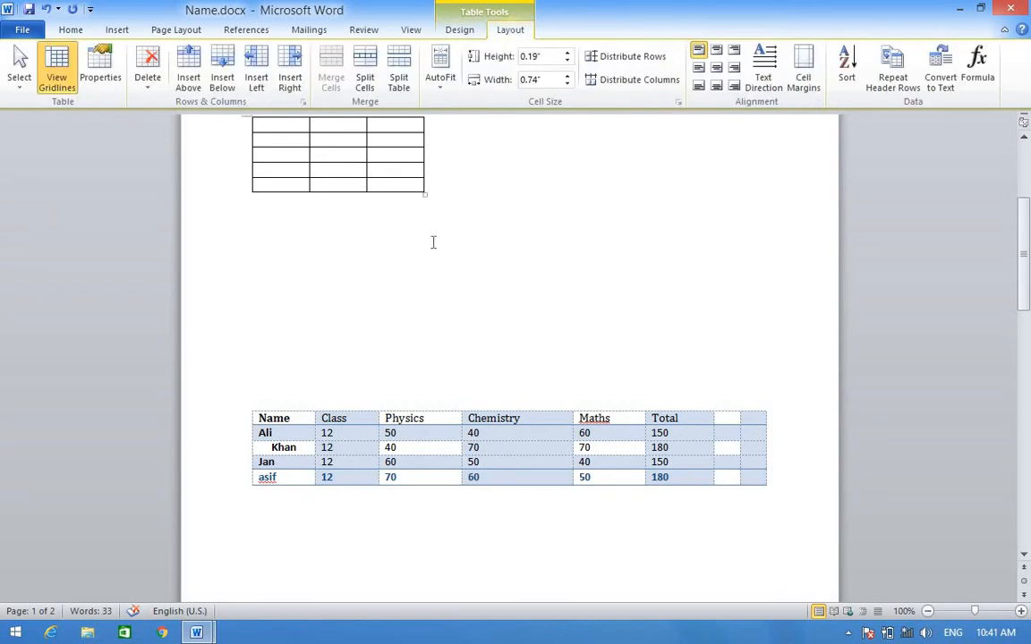
Generate two paragraphs of sample text directly below the empty table with =rand(2).
click(262, 222)
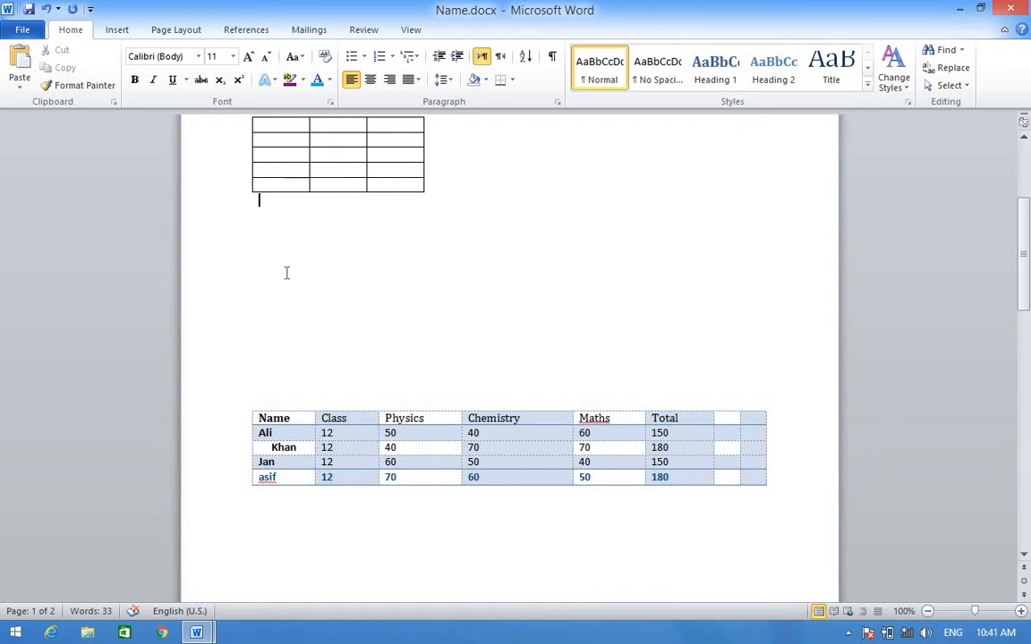
text(-)
key(BackSpace)
text(=rand)
text())
key(Left)
text(2)
key(Right)
key(Return)
Set the empty table's alignment to Center in its table properties.
scroll(385, 268, up, 2)
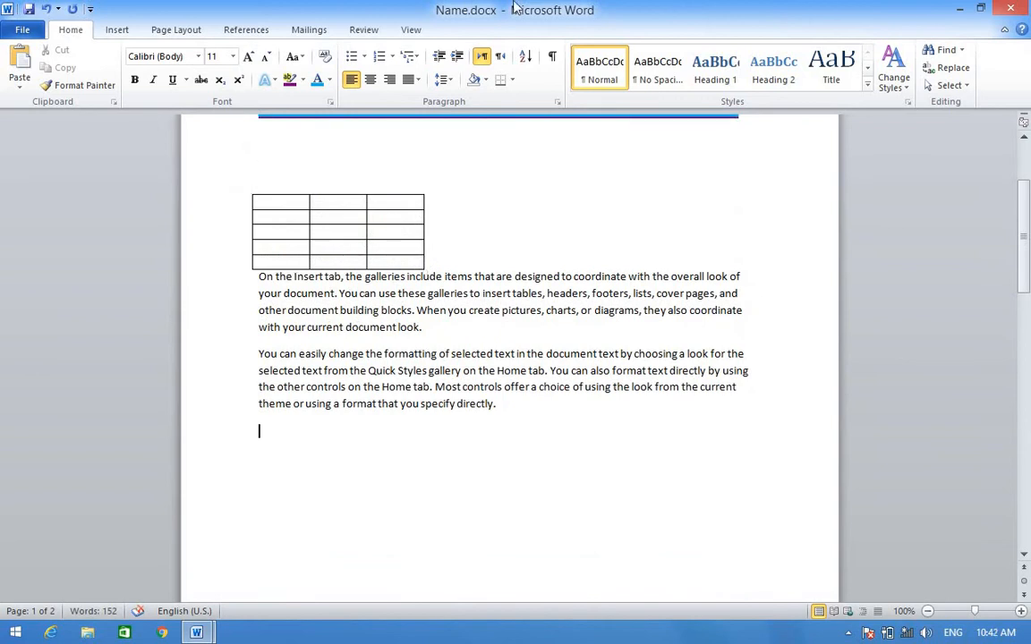
click(286, 202)
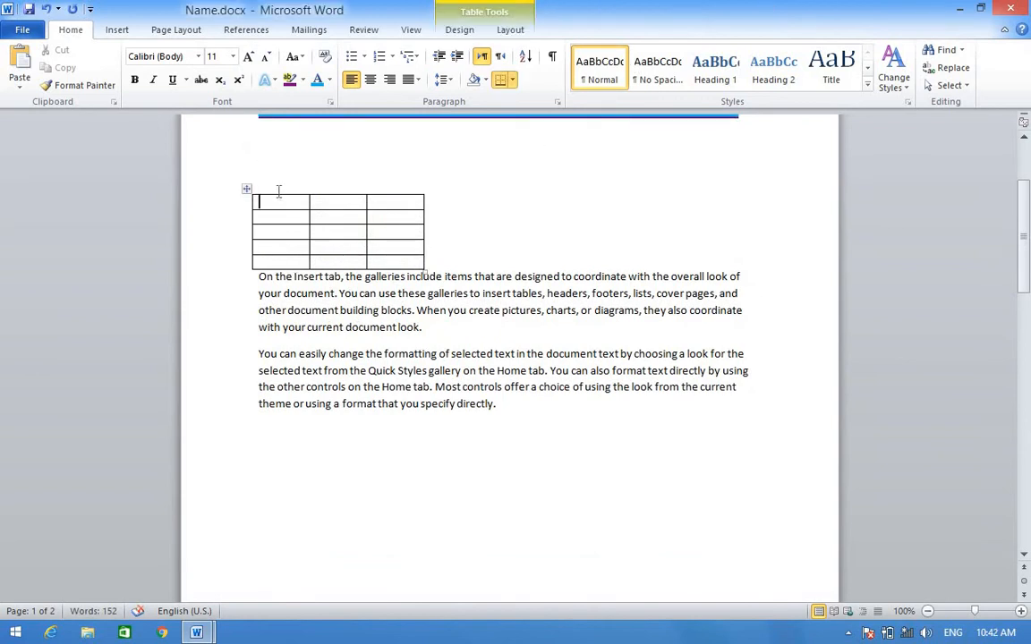
click(510, 30)
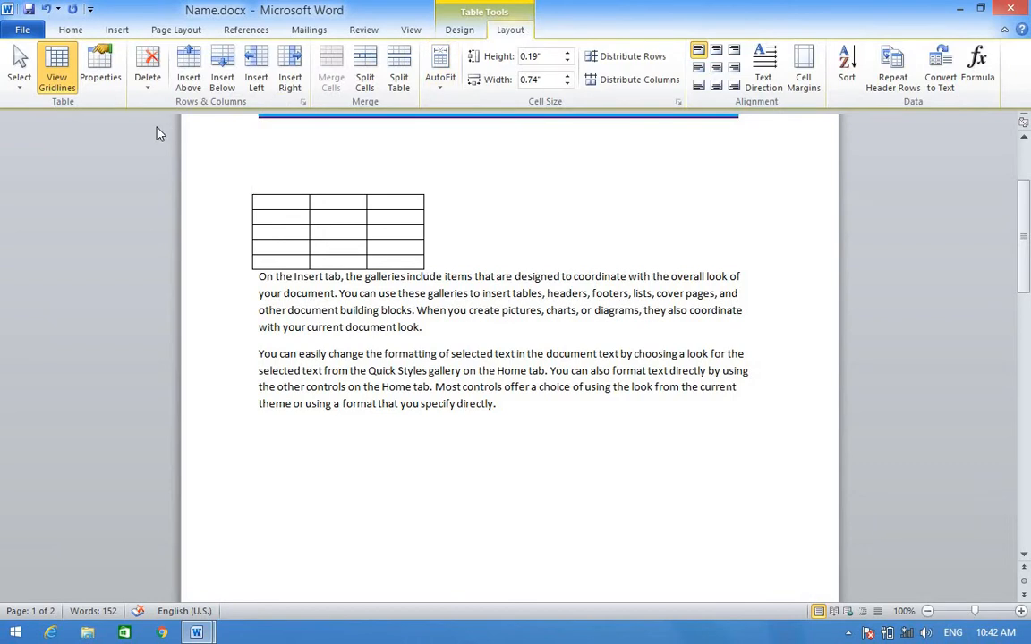
click(115, 85)
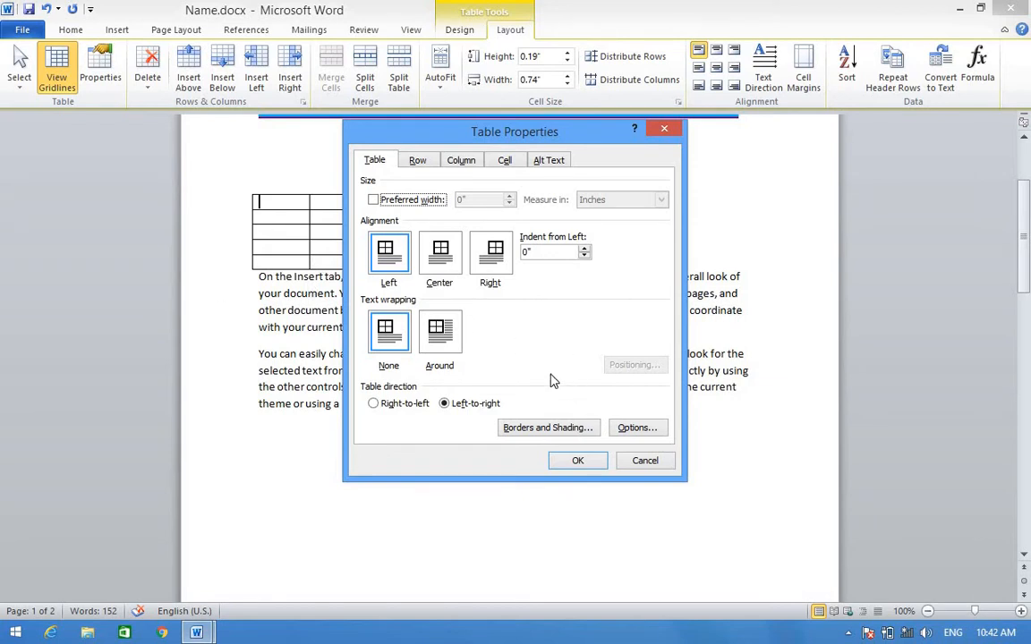
click(442, 256)
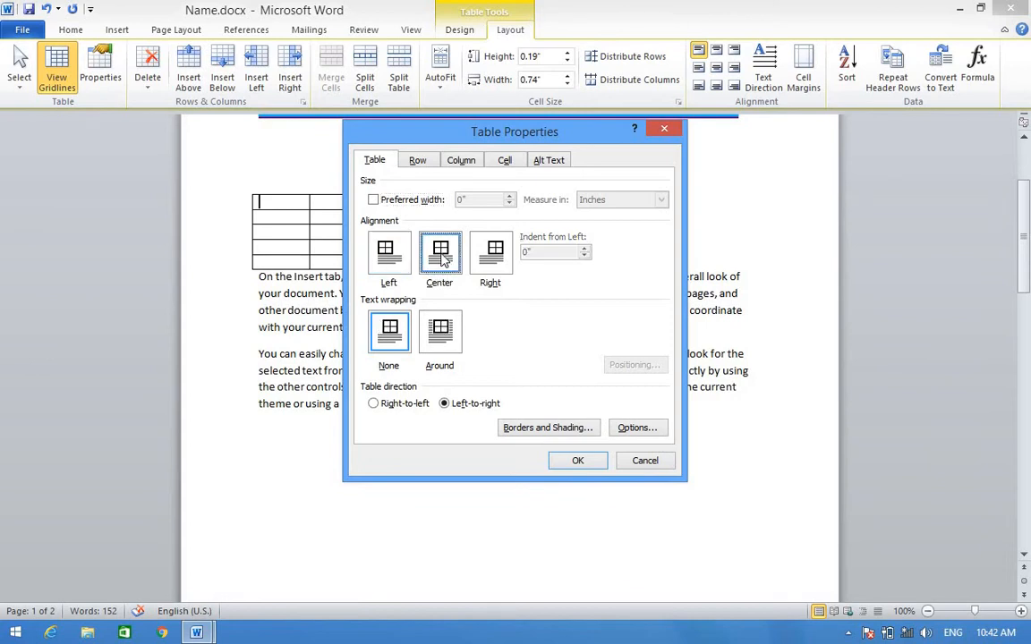
click(579, 461)
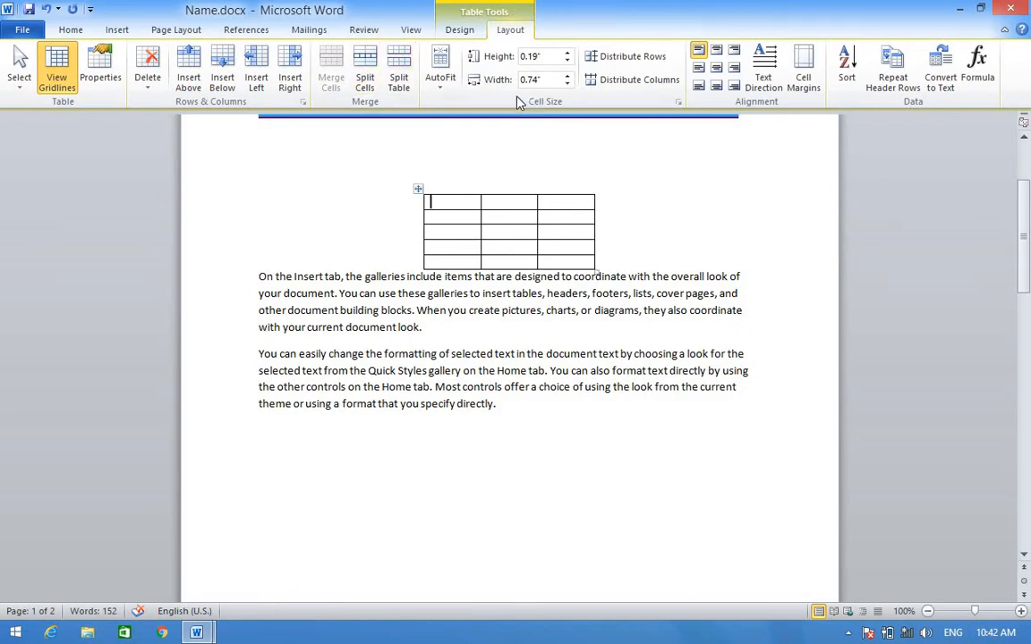
Set the empty table's text wrapping to Around in its table properties.
click(100, 70)
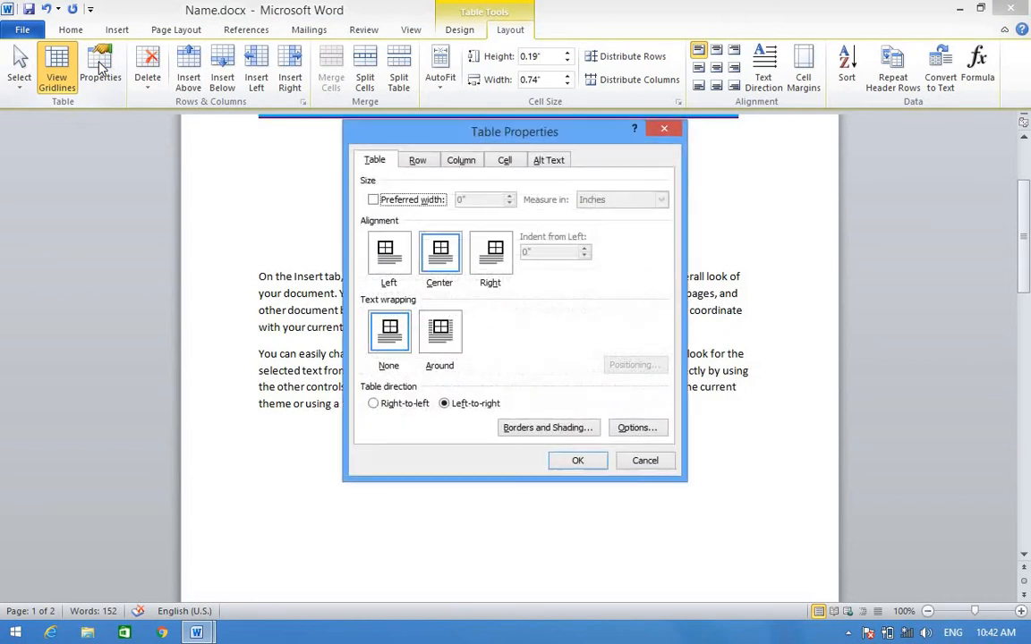
click(447, 331)
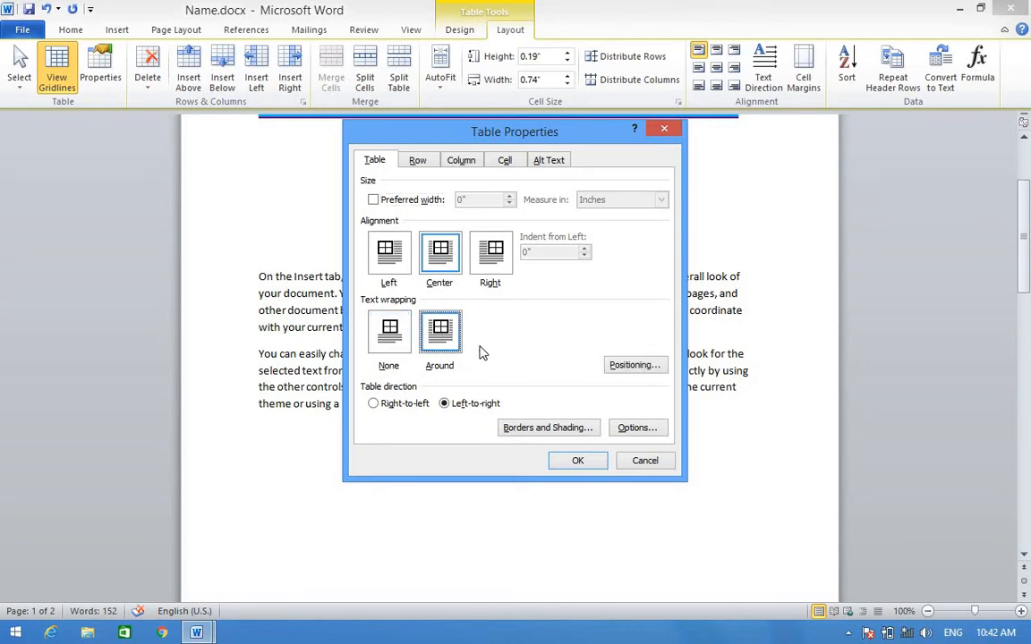
click(580, 463)
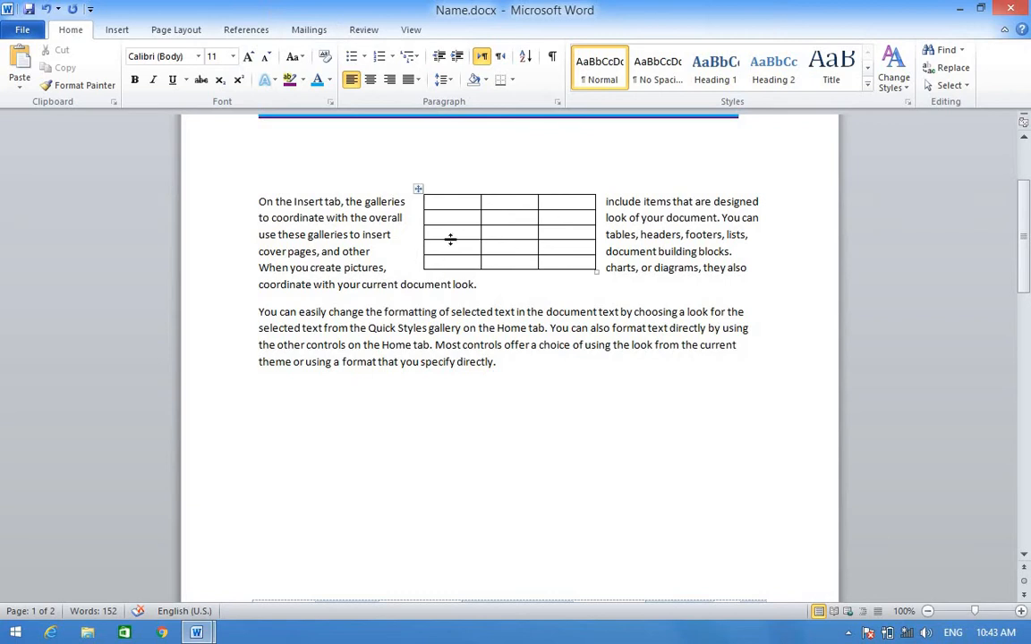
Reopen the empty table's properties from its first cell and choose Right alignment.
click(444, 202)
click(510, 29)
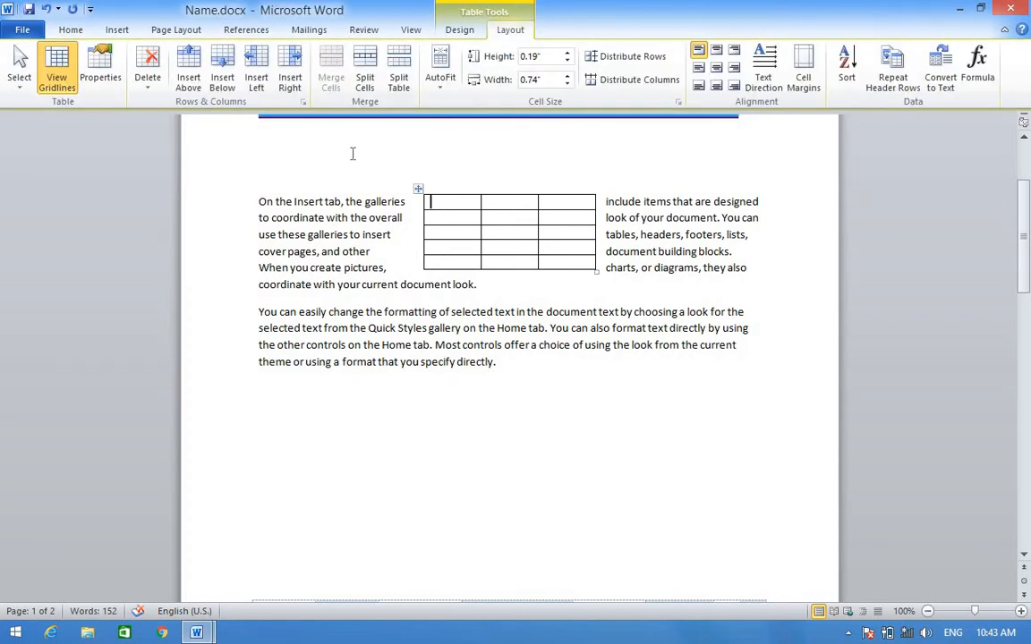
click(100, 72)
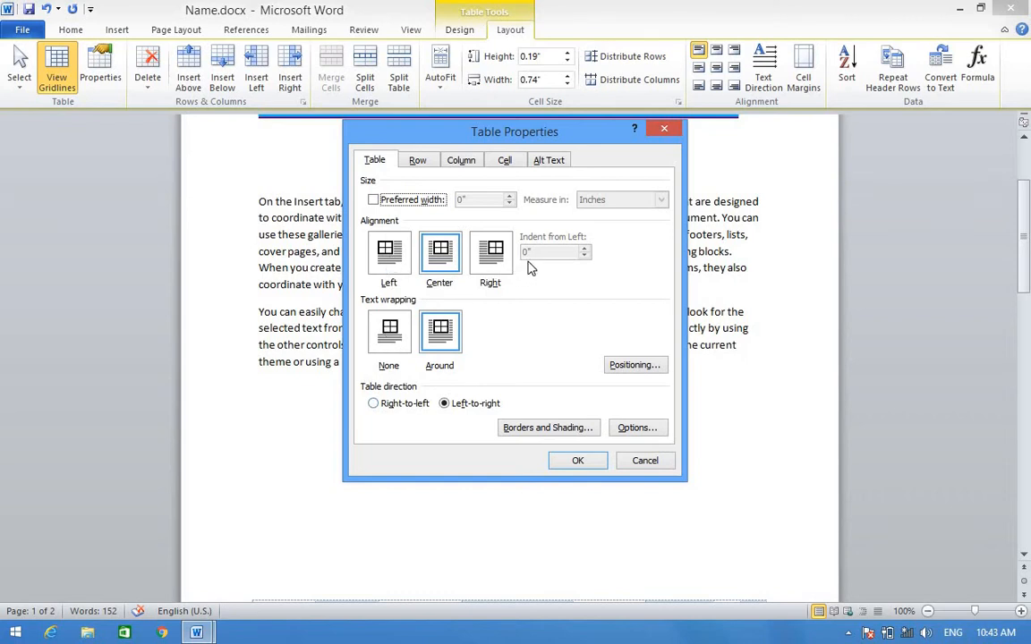
click(491, 253)
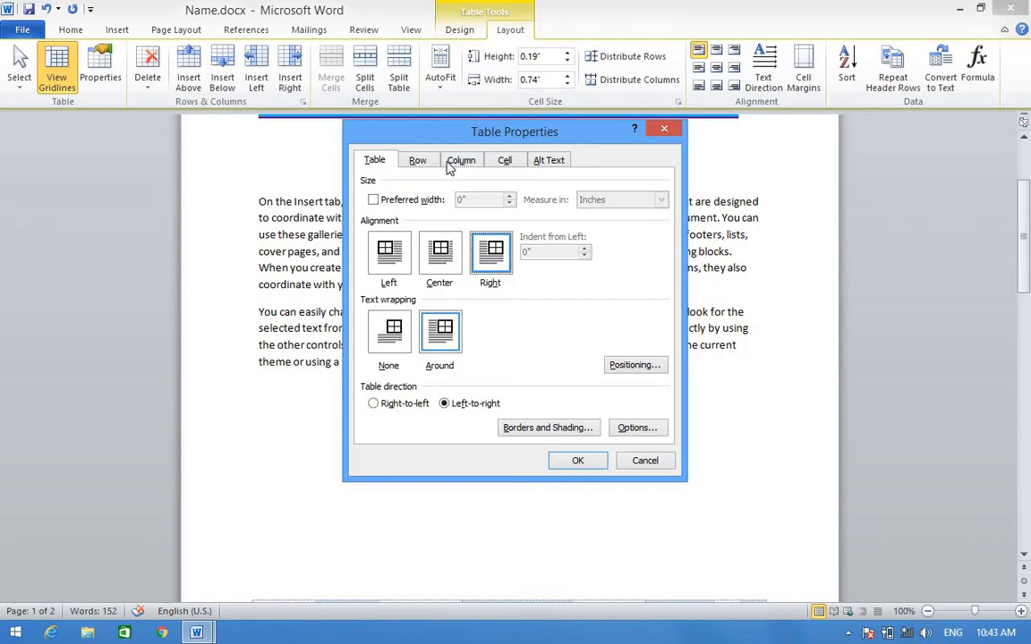
Examine the row, cell and column settings in the table properties and apply the chosen Right alignment.
click(418, 161)
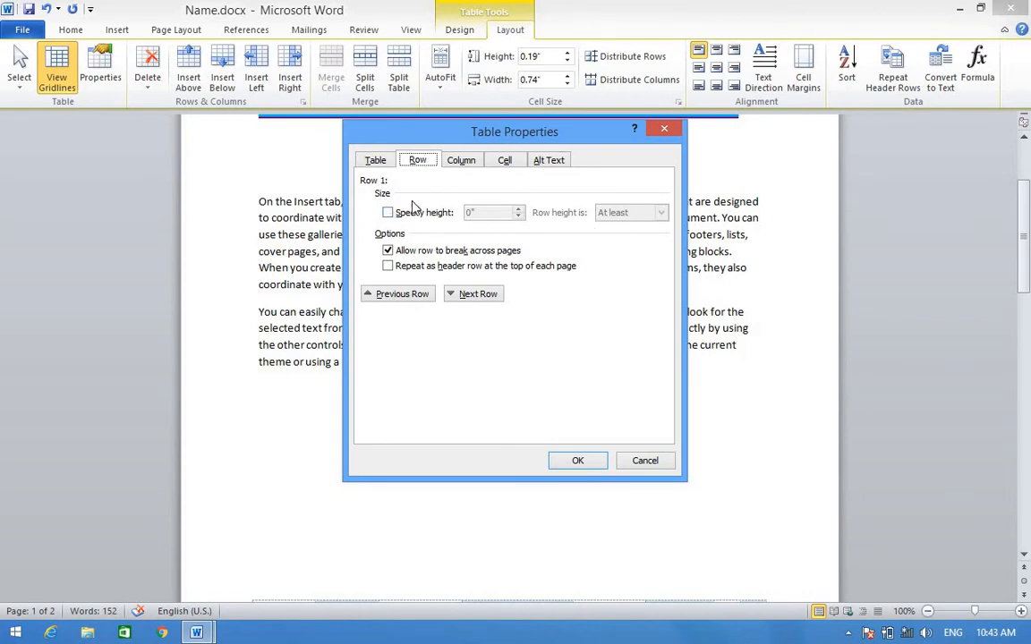
click(368, 298)
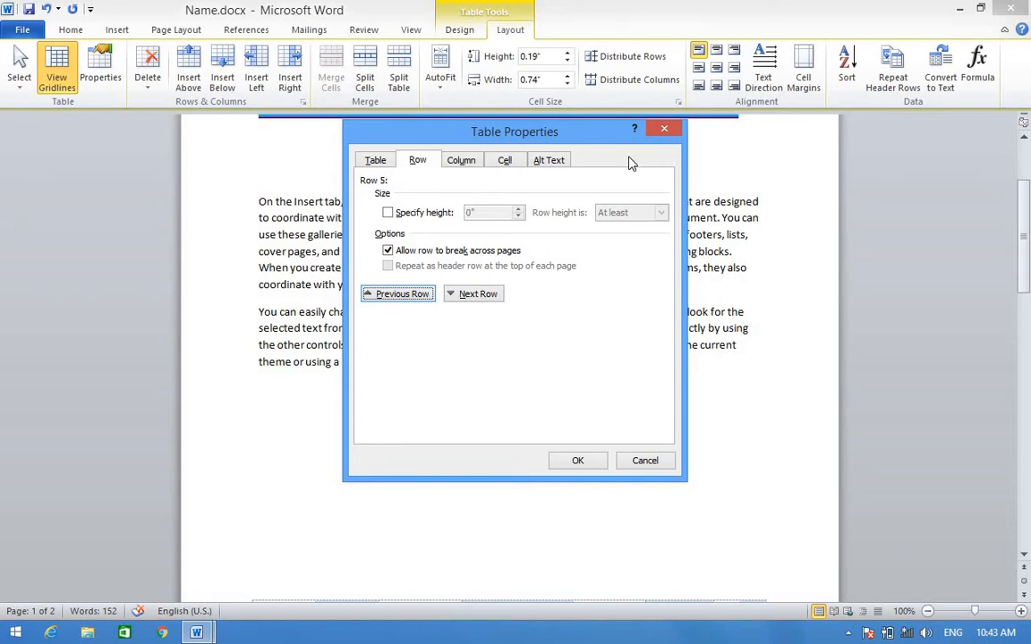
click(543, 160)
click(498, 162)
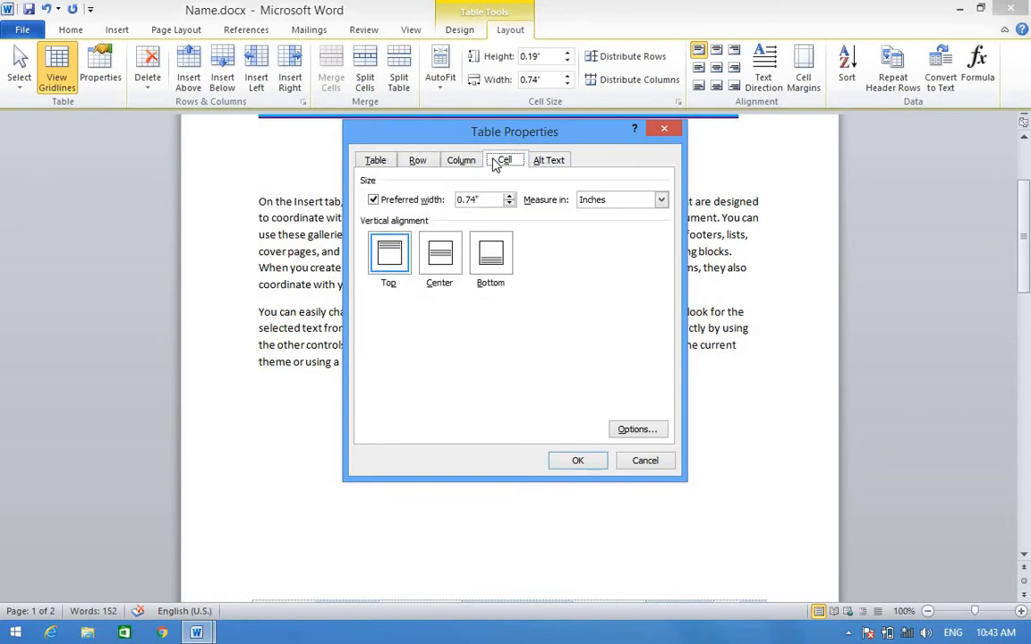
click(458, 162)
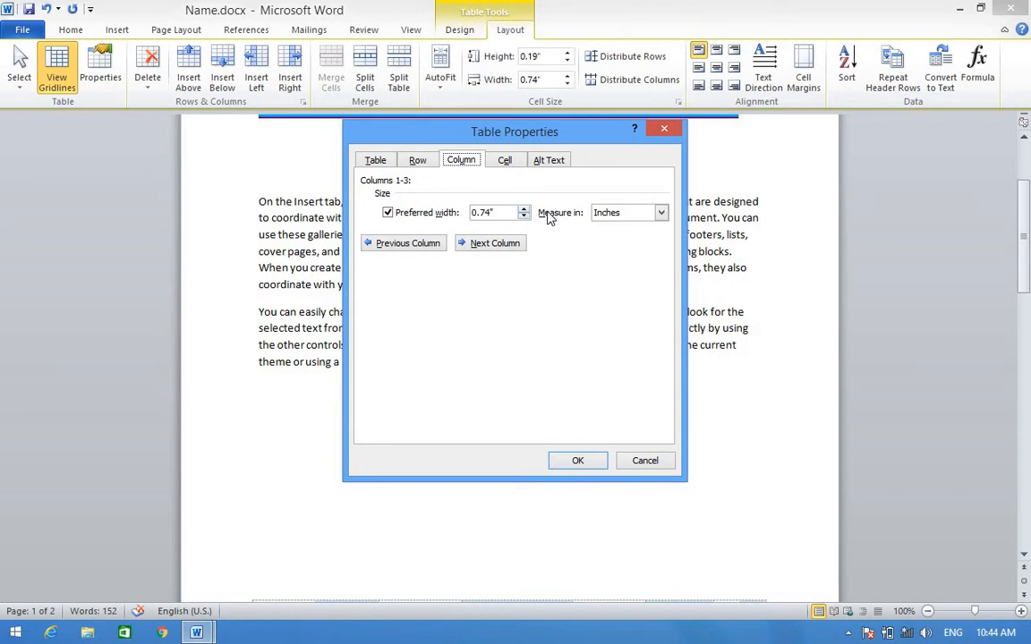
click(662, 214)
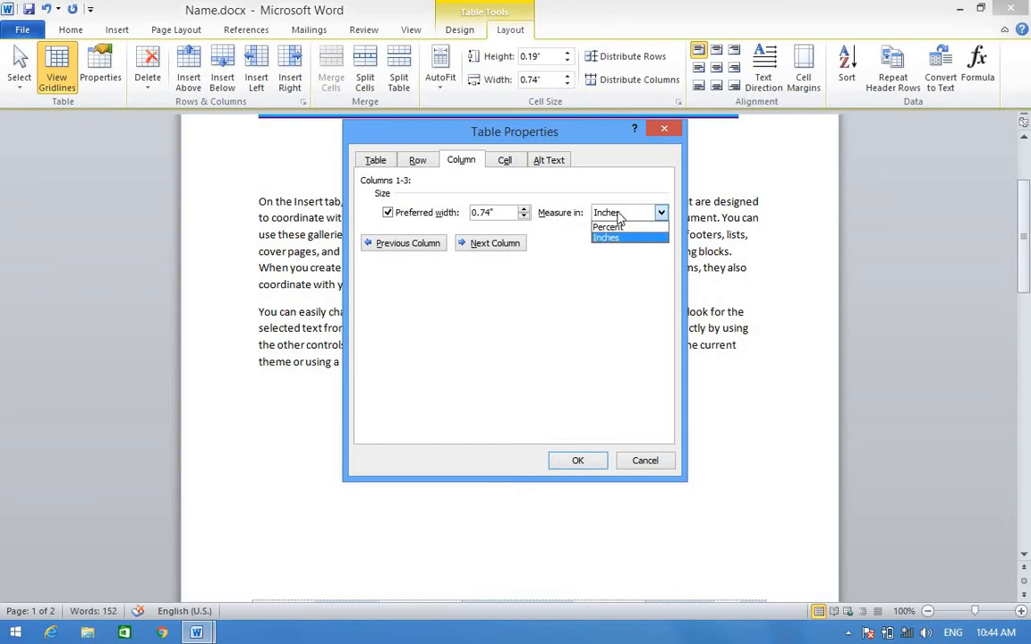
click(592, 191)
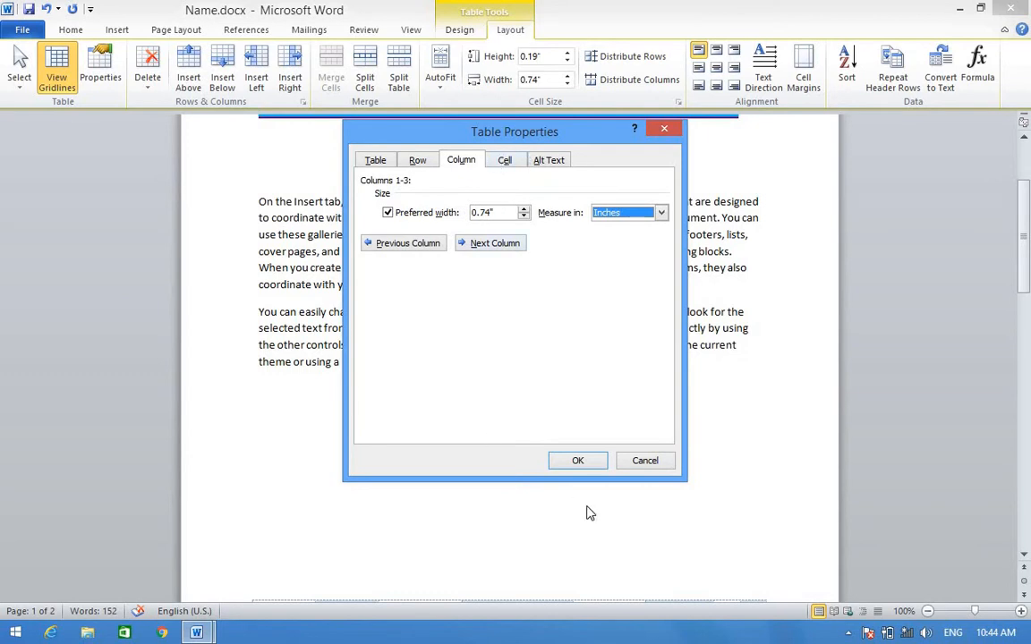
click(582, 460)
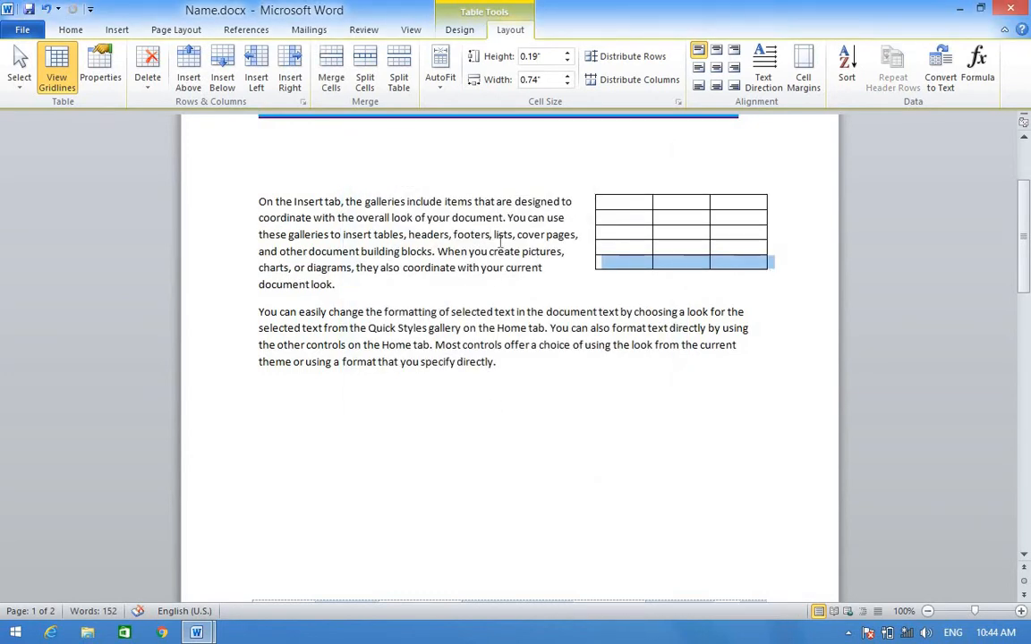
Review the empty table's general and row settings in its properties, leaving them as they are.
click(100, 78)
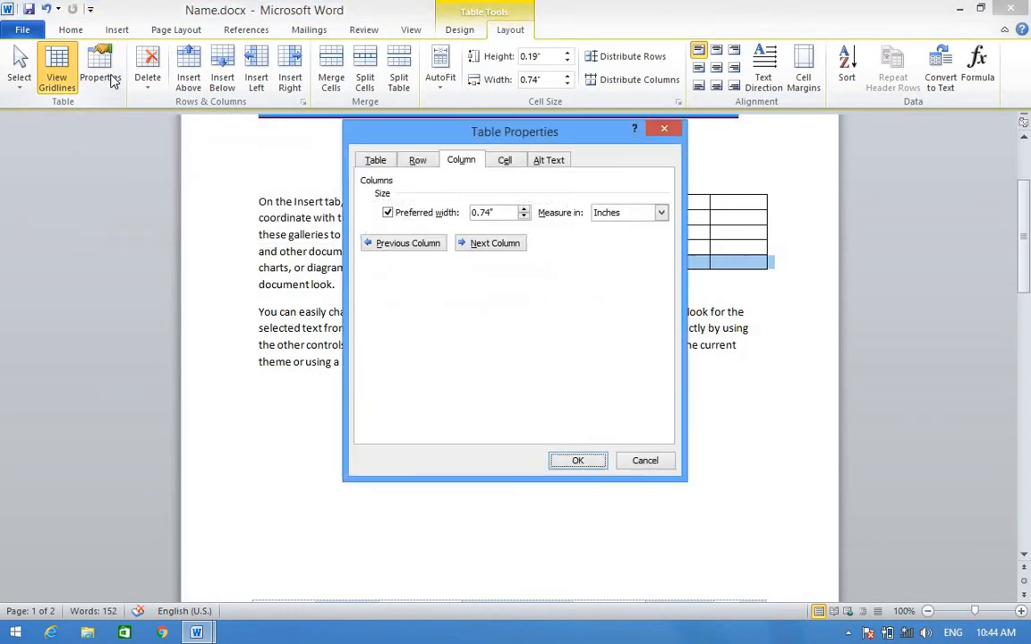
click(375, 163)
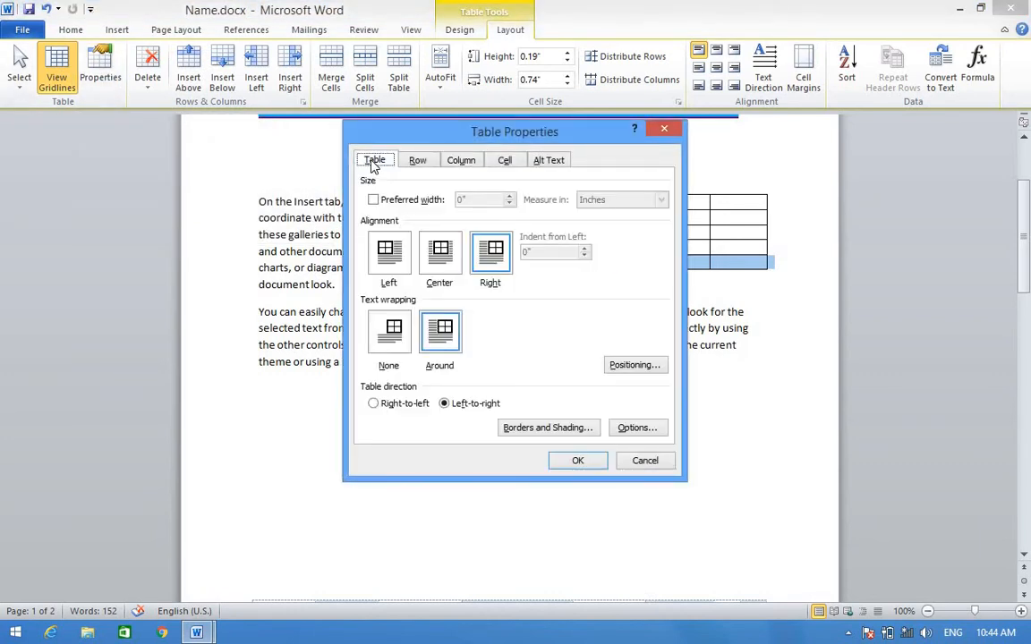
click(421, 167)
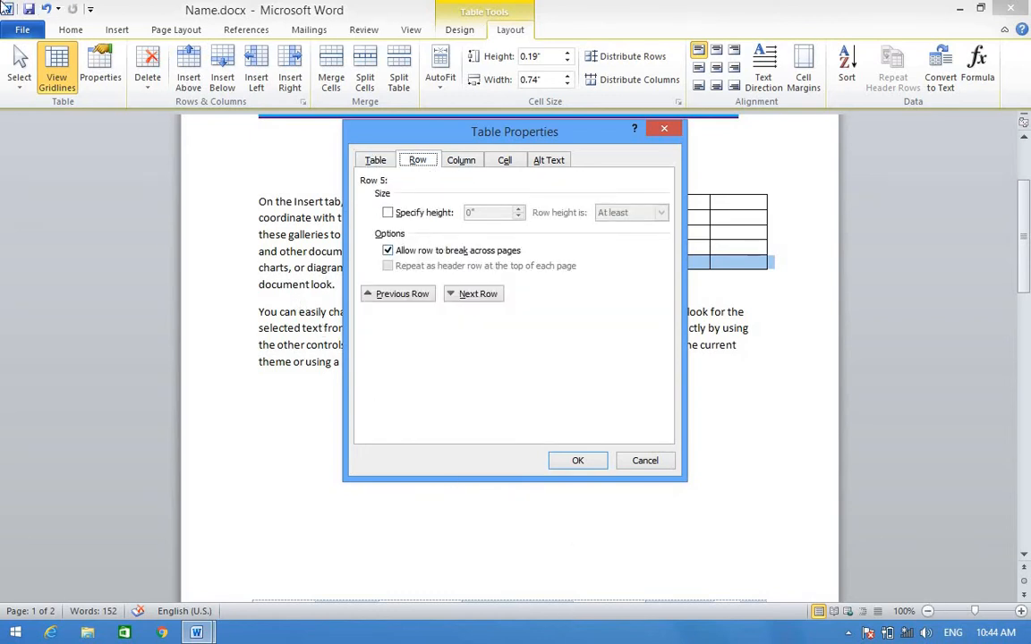
click(377, 161)
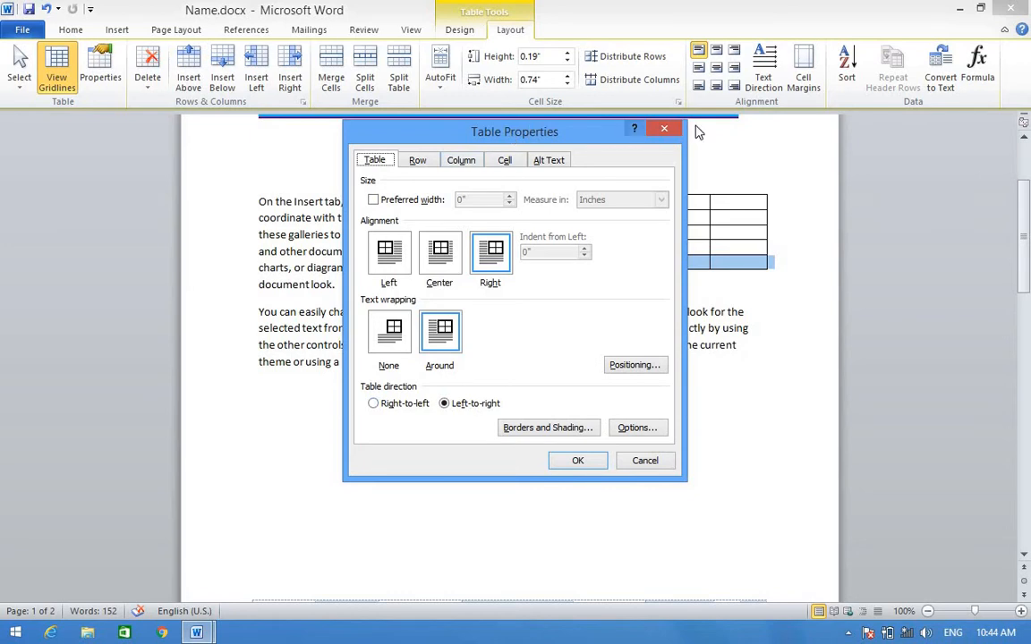
click(664, 129)
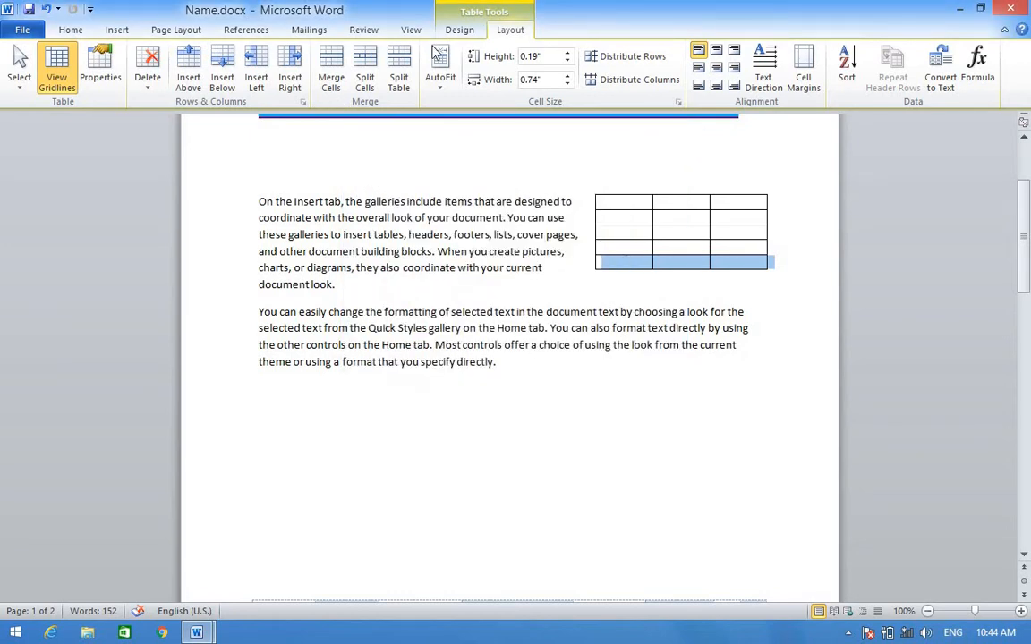
Undo the empty table's alignment and wrapping changes, and restore the two generated sample paragraphs below it.
key(ctrl+z)
key(ctrl+z)
key(ctrl+z)
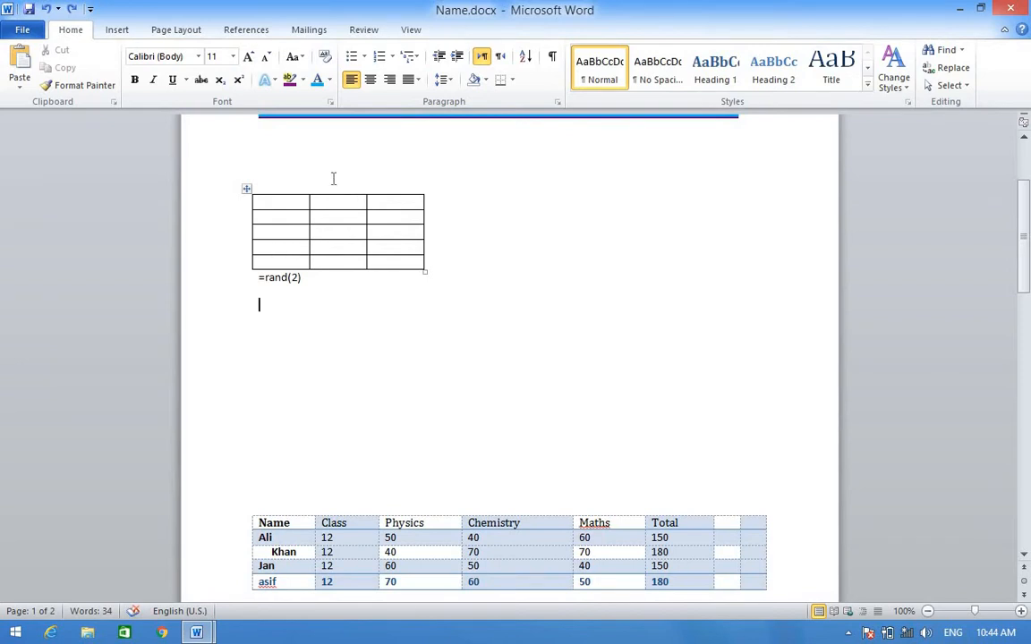
key(ctrl+y)
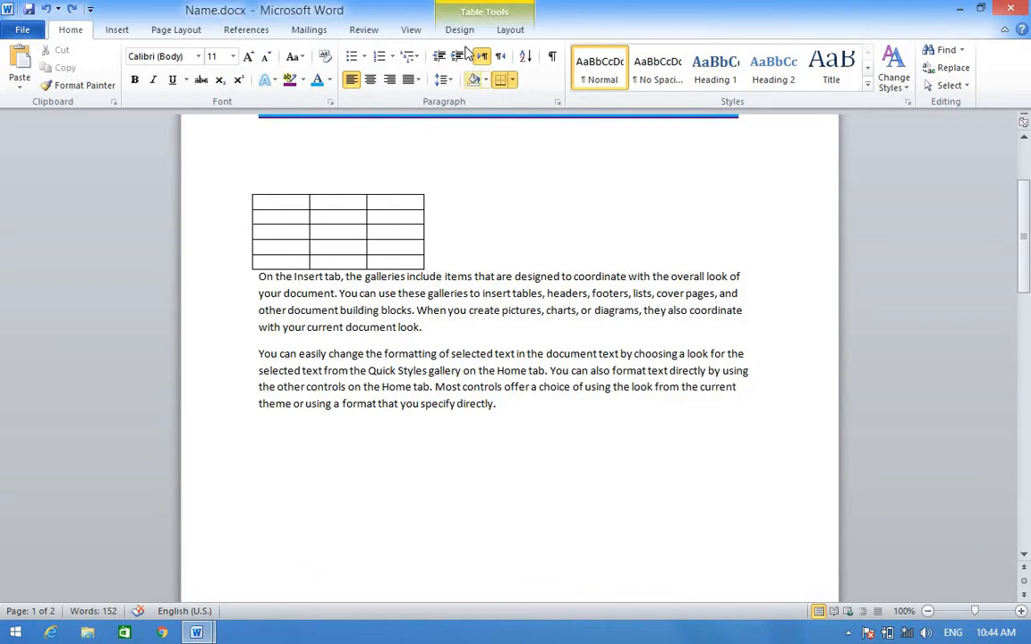
Delete the empty table's first cell with the Shift cells left option, and undo the deletion.
click(511, 29)
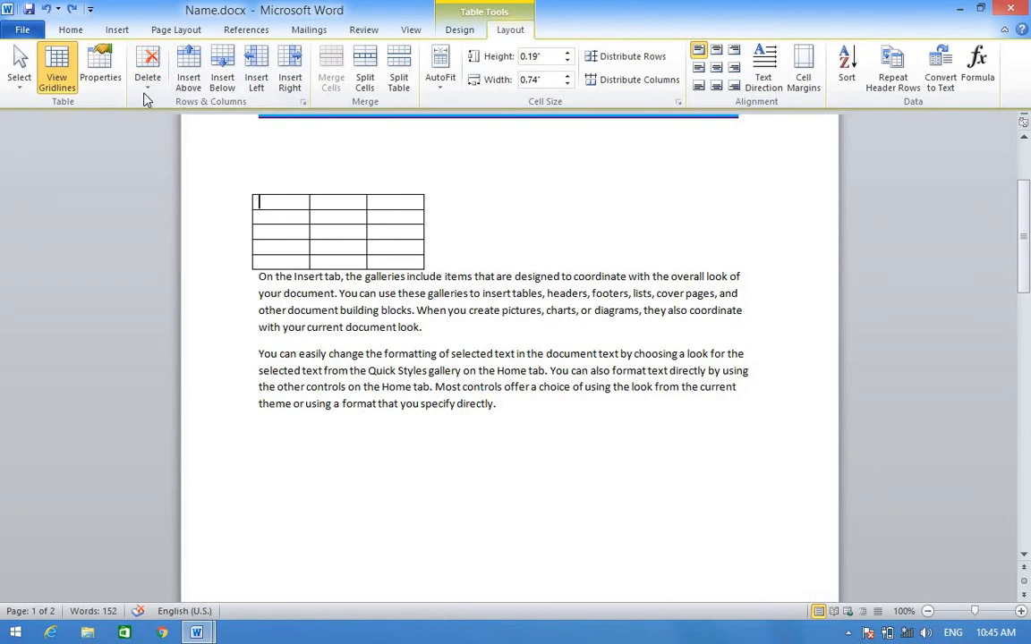
click(149, 92)
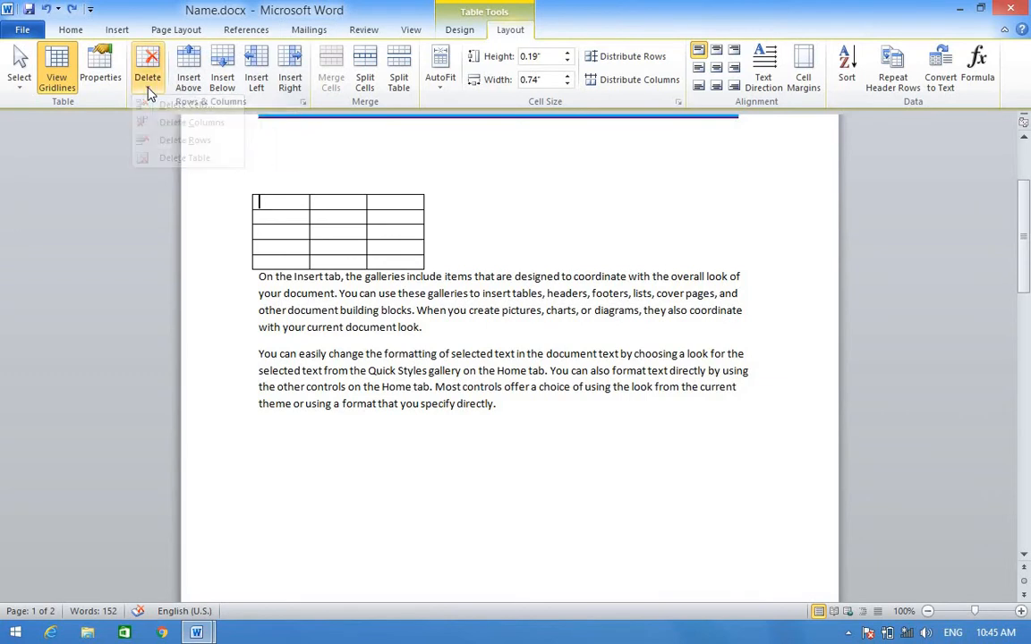
click(149, 92)
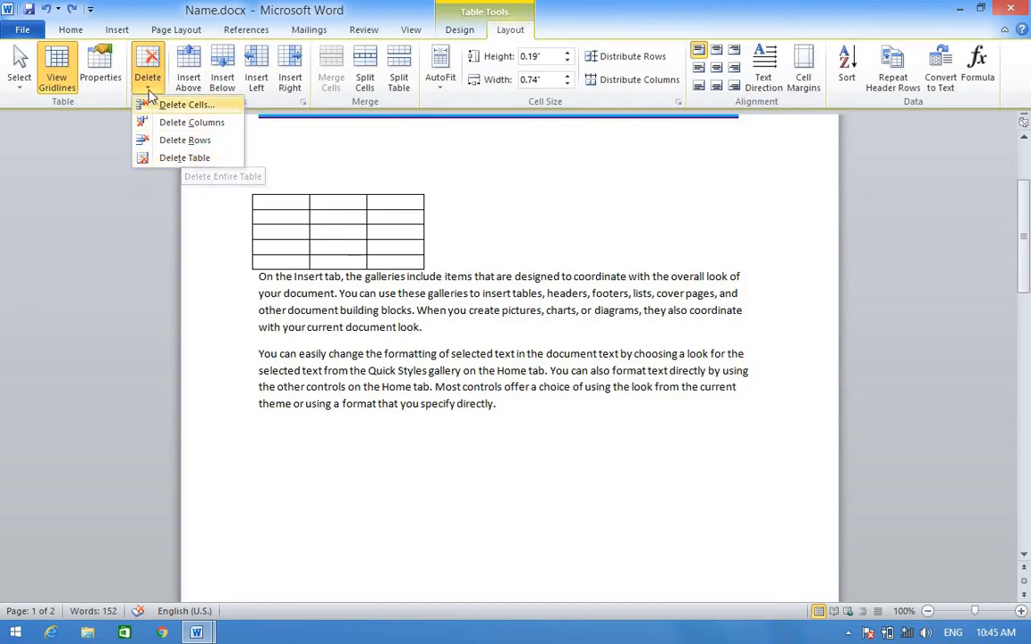
click(168, 109)
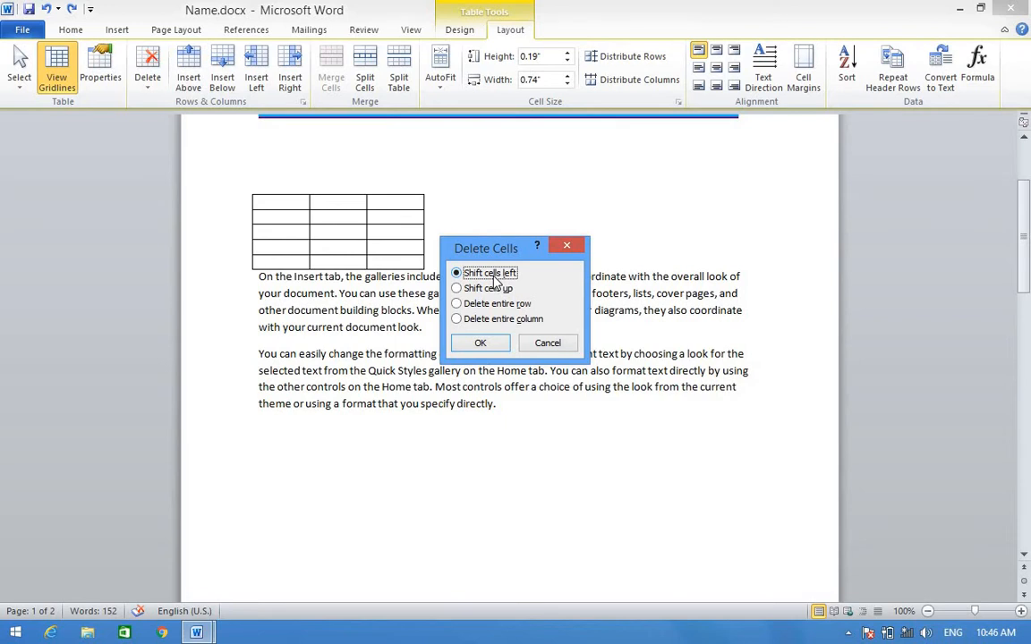
click(481, 344)
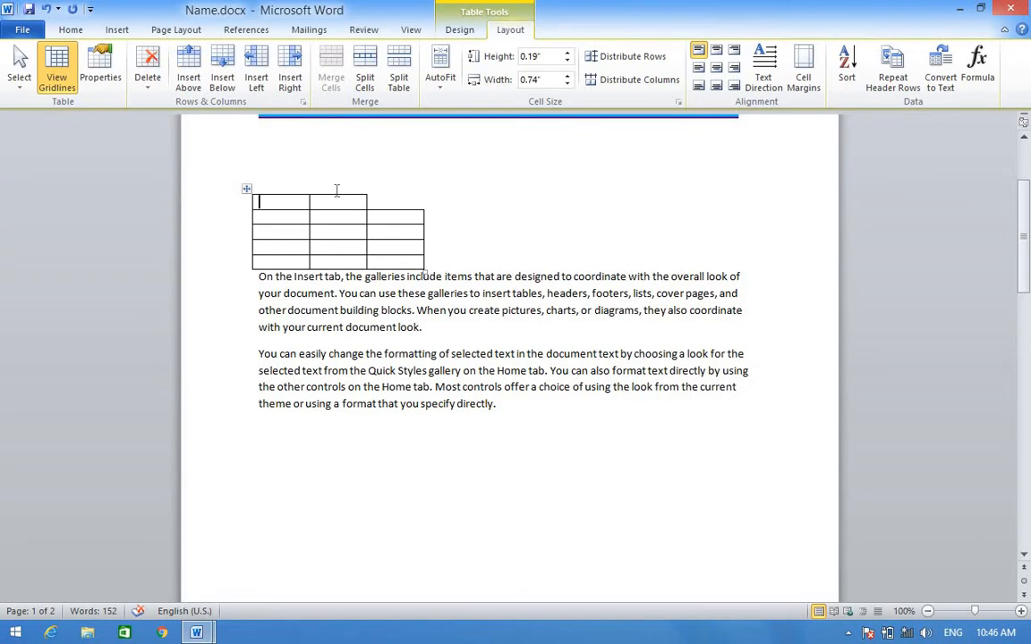
right_click(325, 6)
click(148, 78)
click(147, 79)
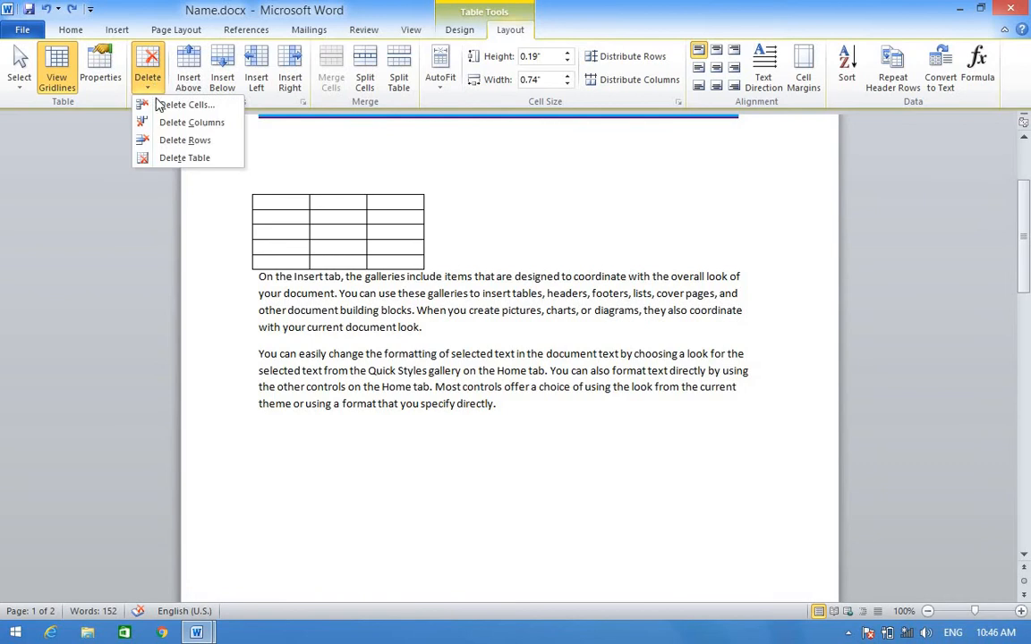
click(166, 104)
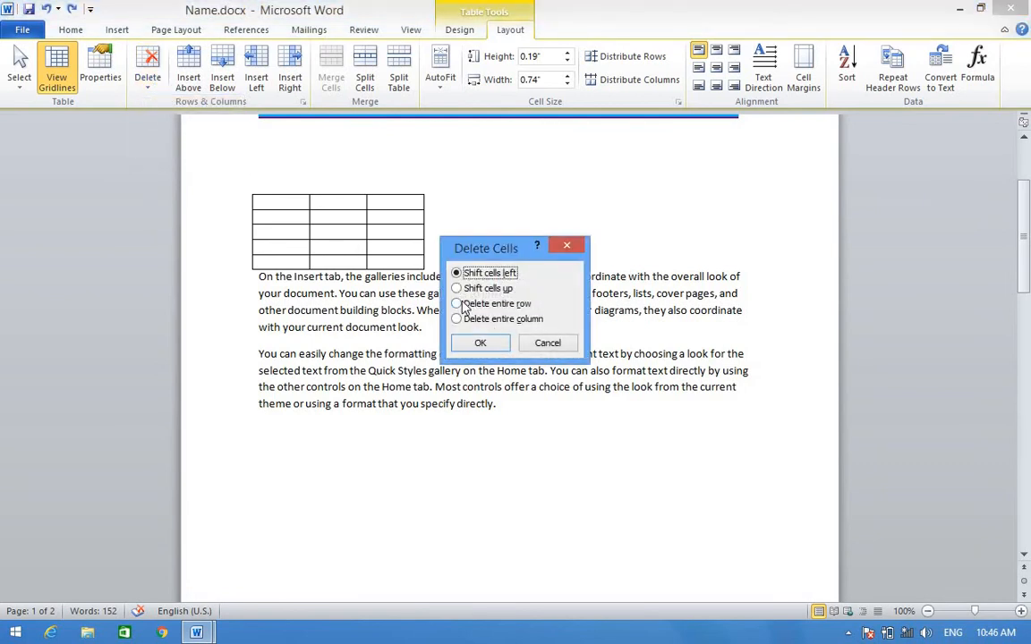
click(570, 247)
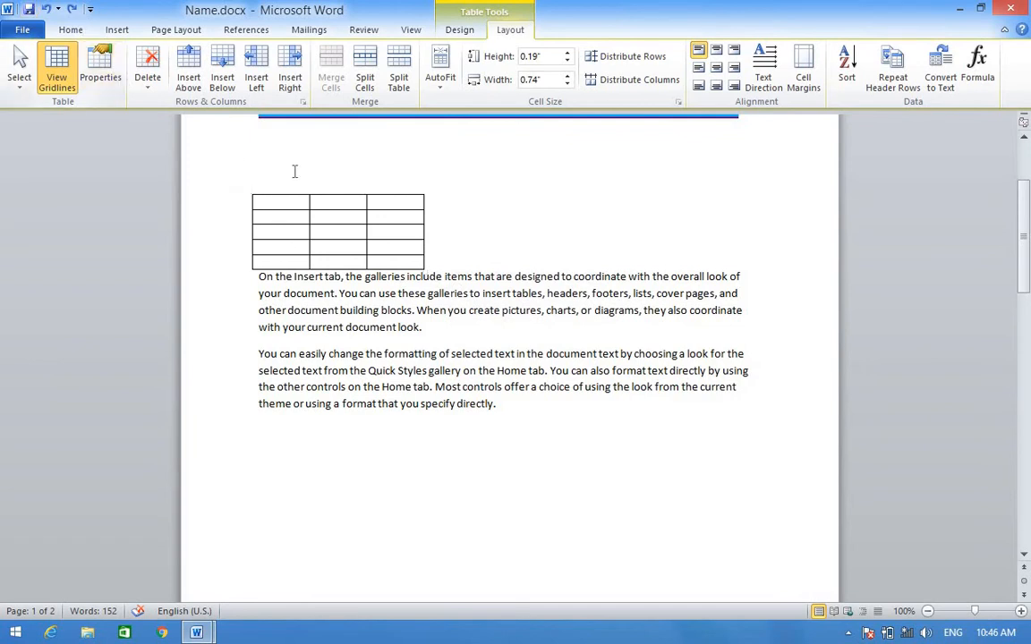
Delete the empty table's first cell with the Shift cells up option.
click(148, 81)
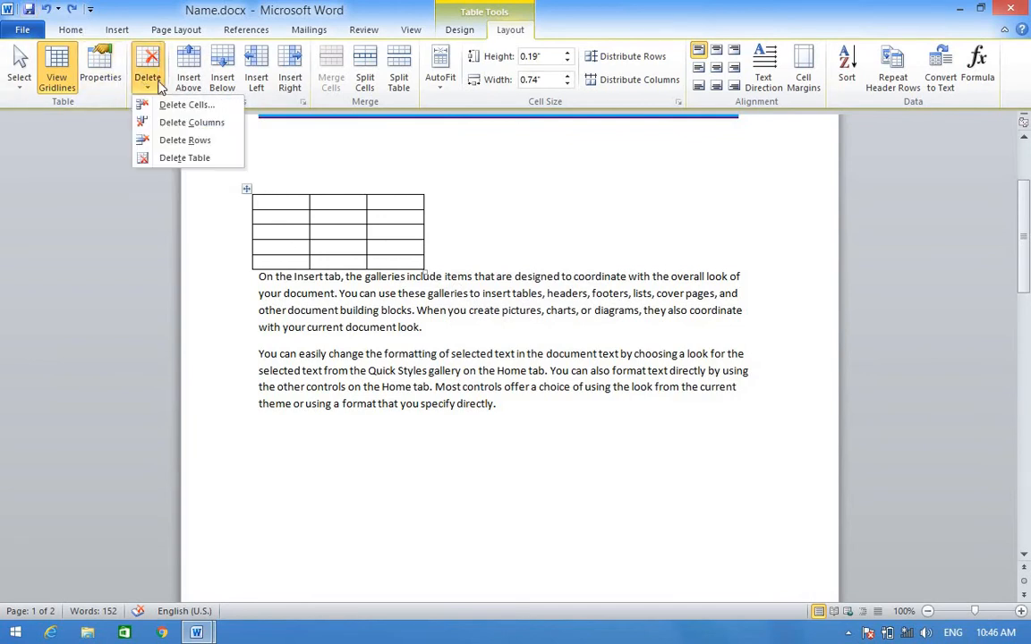
click(174, 105)
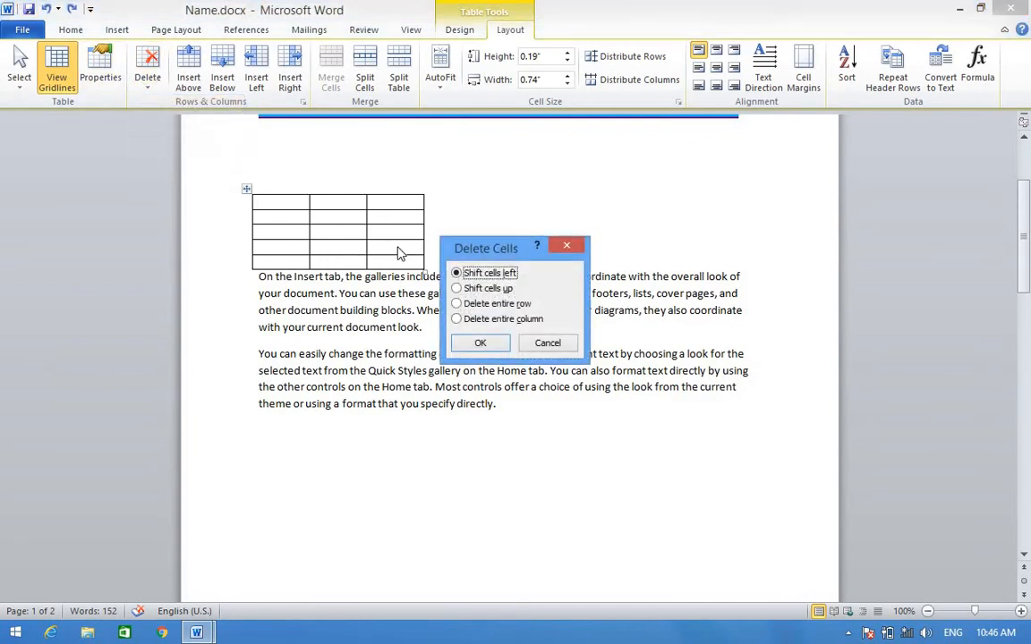
click(465, 290)
click(479, 343)
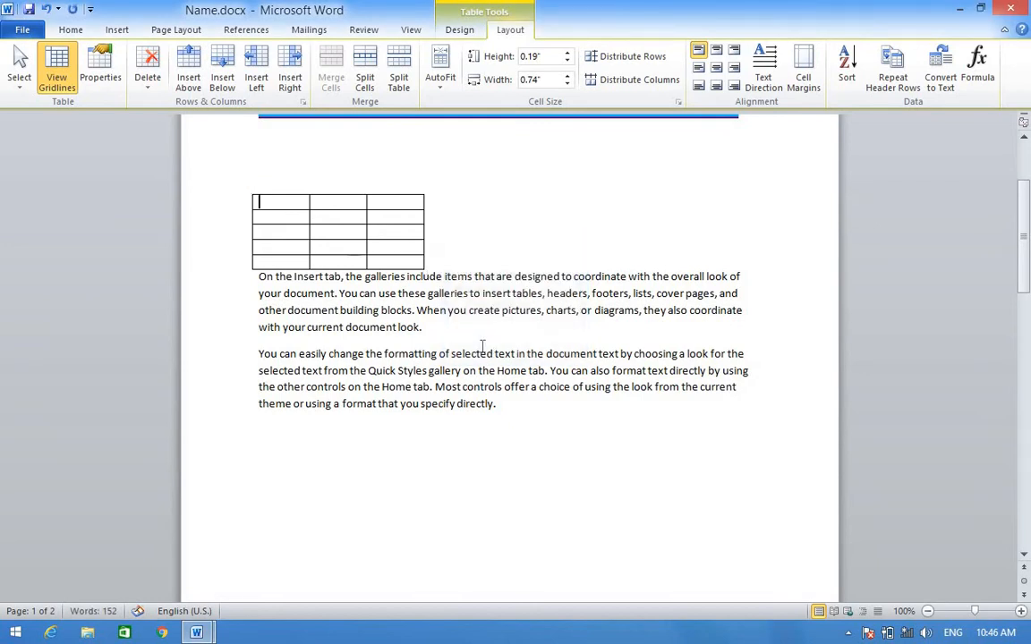
Delete the first cell of the empty table's second row with the Shift cells up option.
click(267, 217)
click(142, 74)
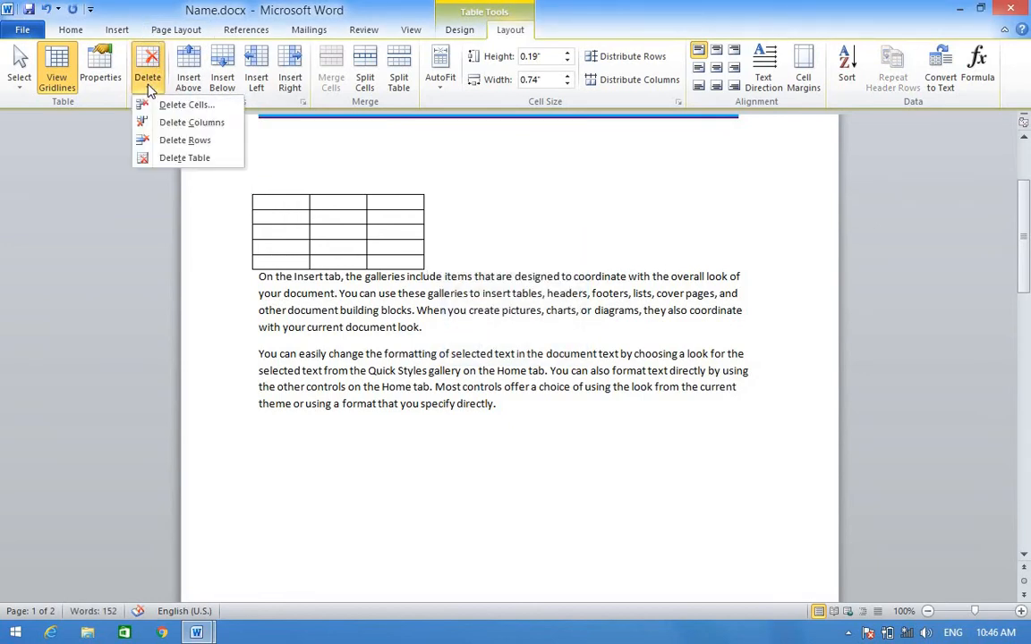
click(188, 106)
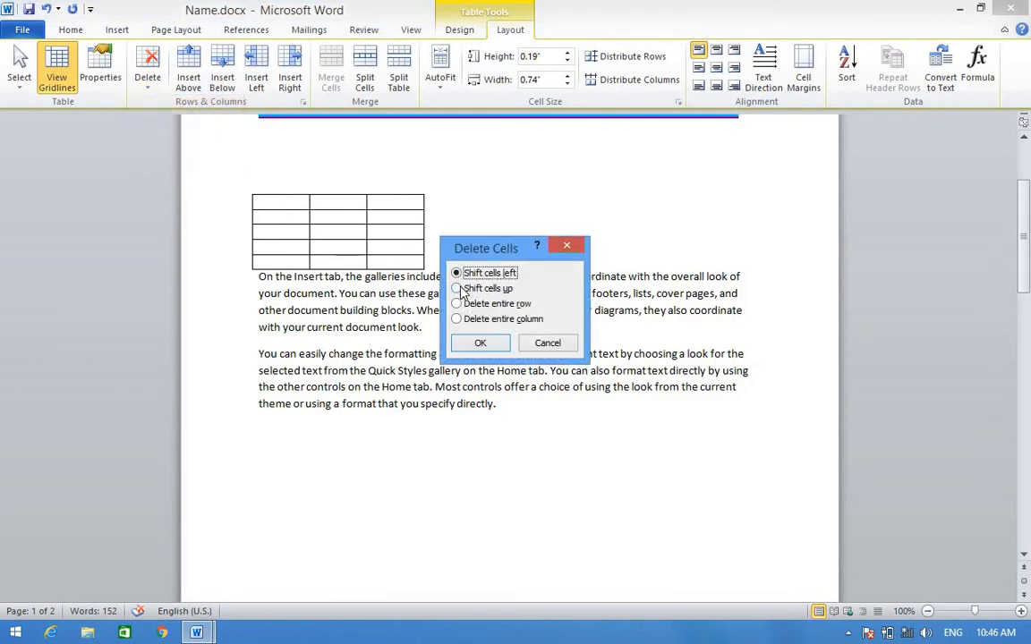
click(458, 288)
click(480, 343)
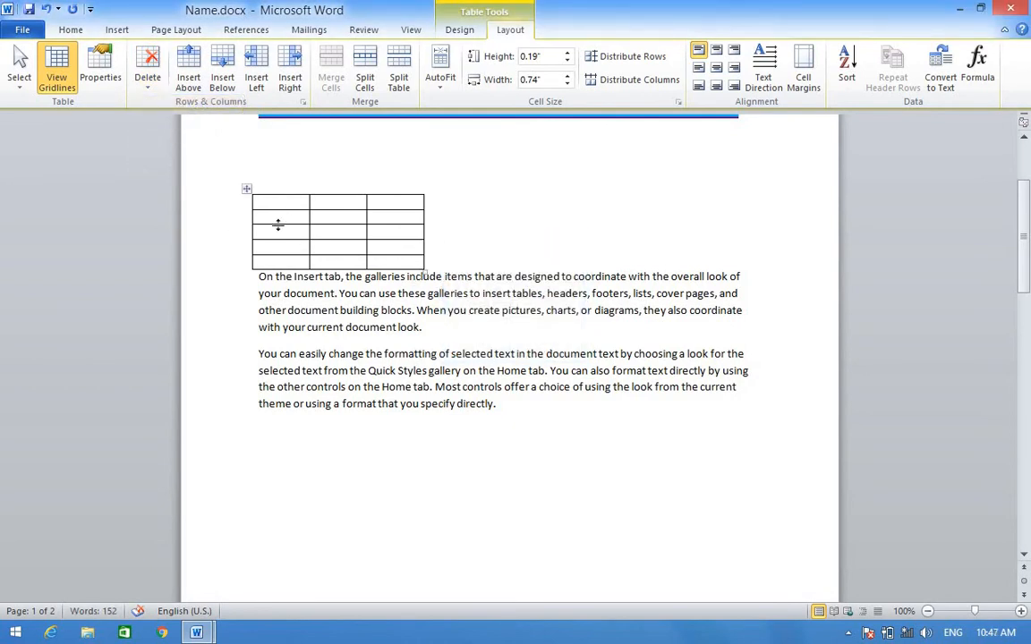
click(258, 218)
drag(304, 226, 269, 212)
click(145, 88)
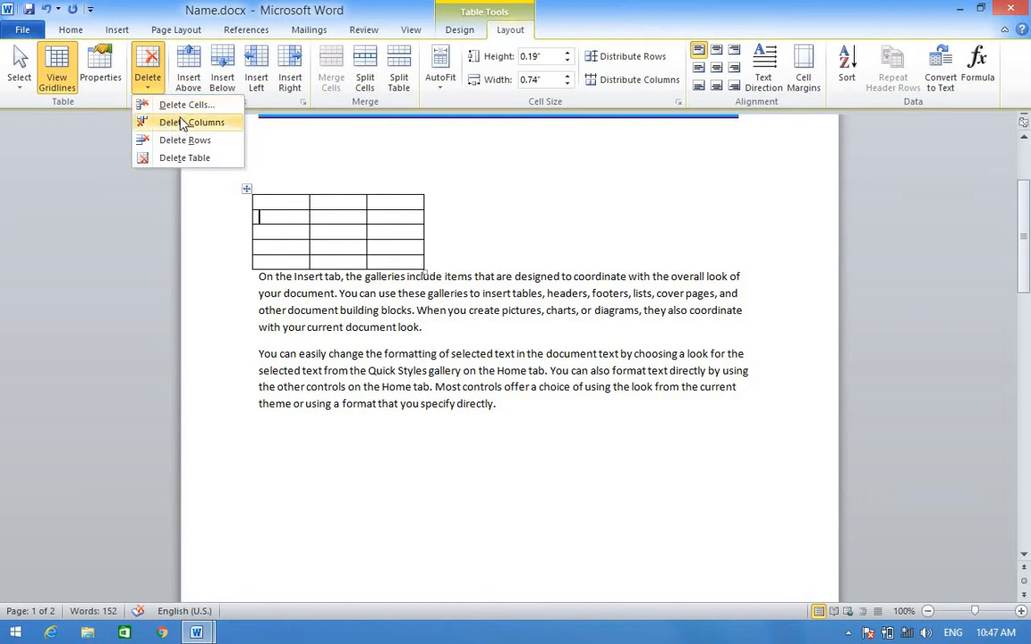
click(183, 106)
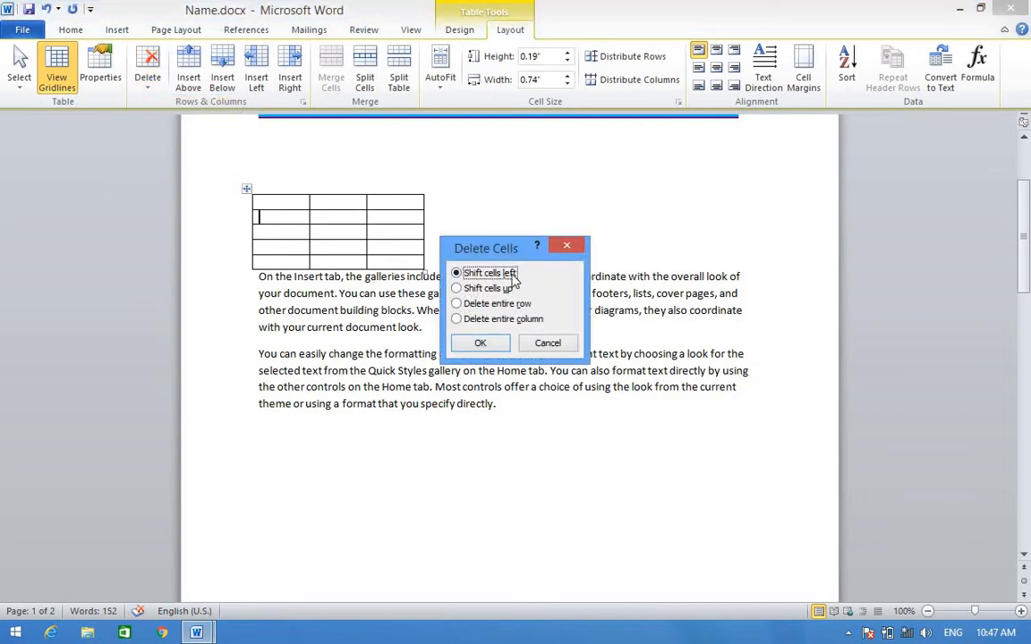
click(567, 245)
click(148, 85)
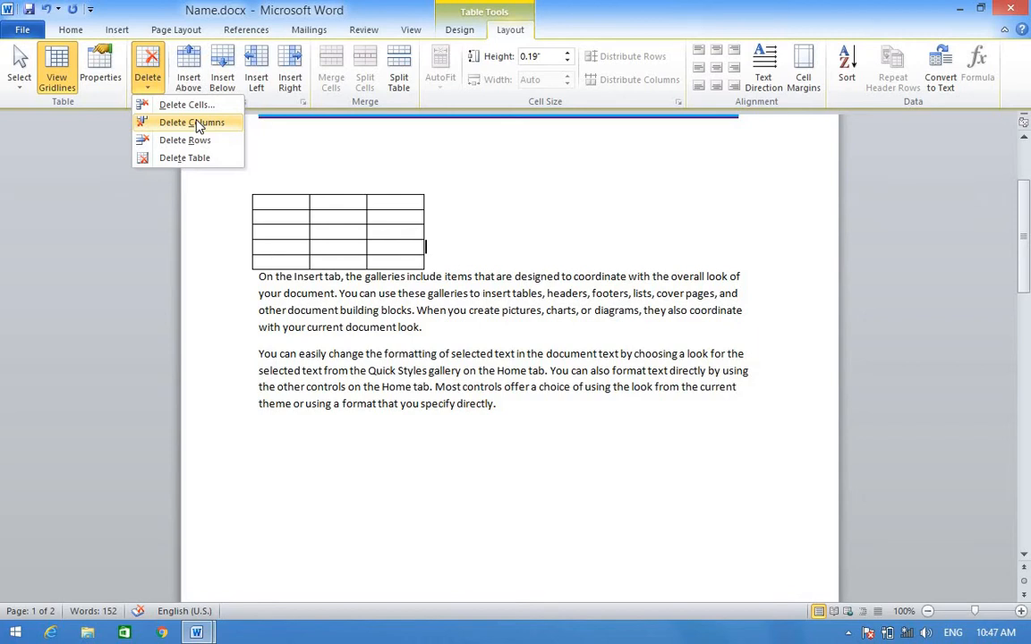
click(177, 107)
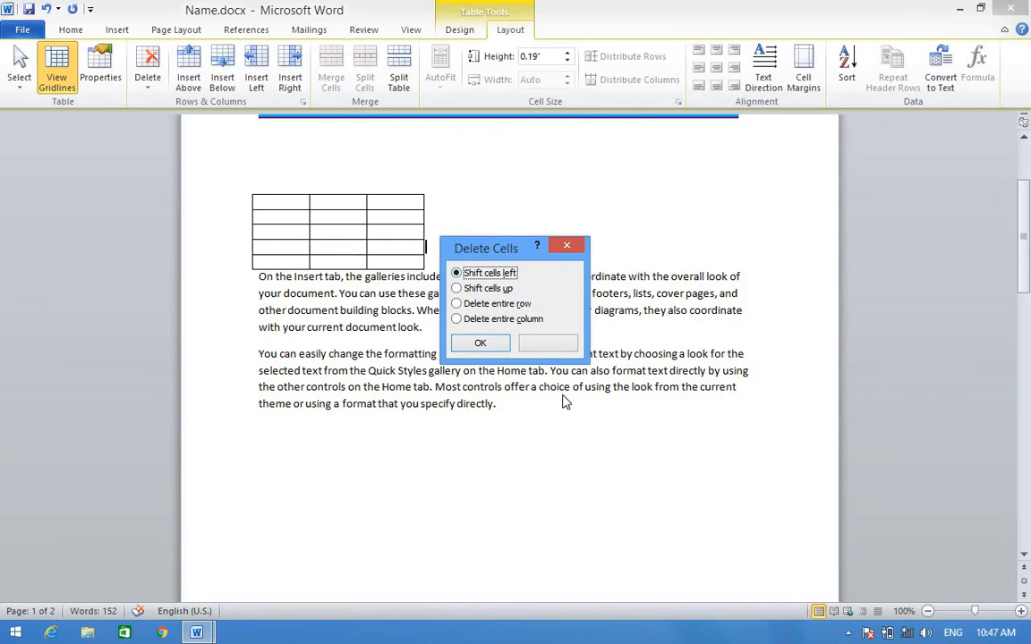
click(551, 345)
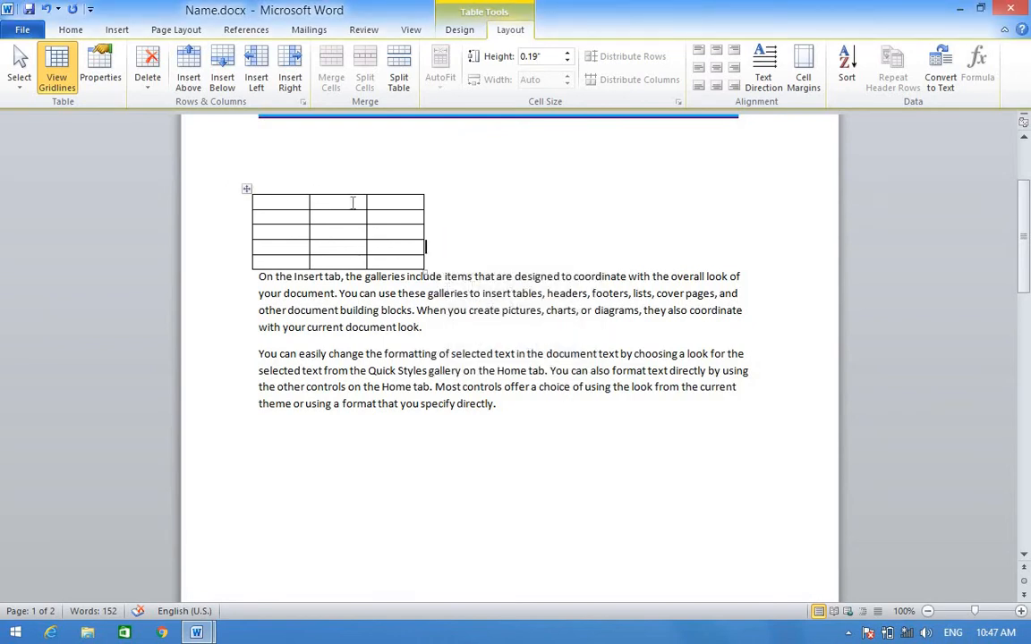
Delete the first column of the empty table.
click(278, 205)
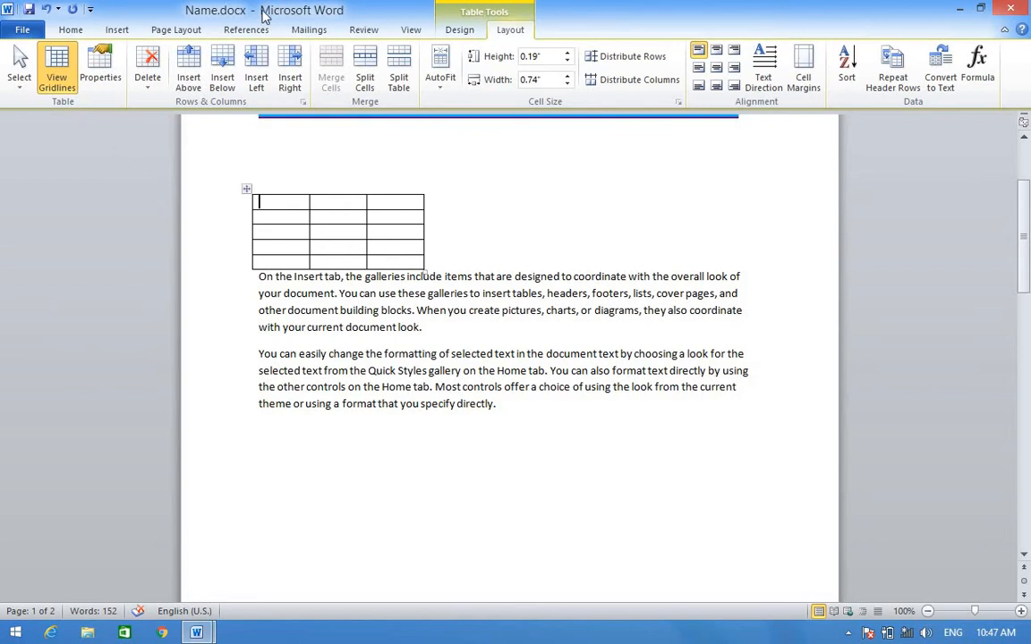
click(149, 87)
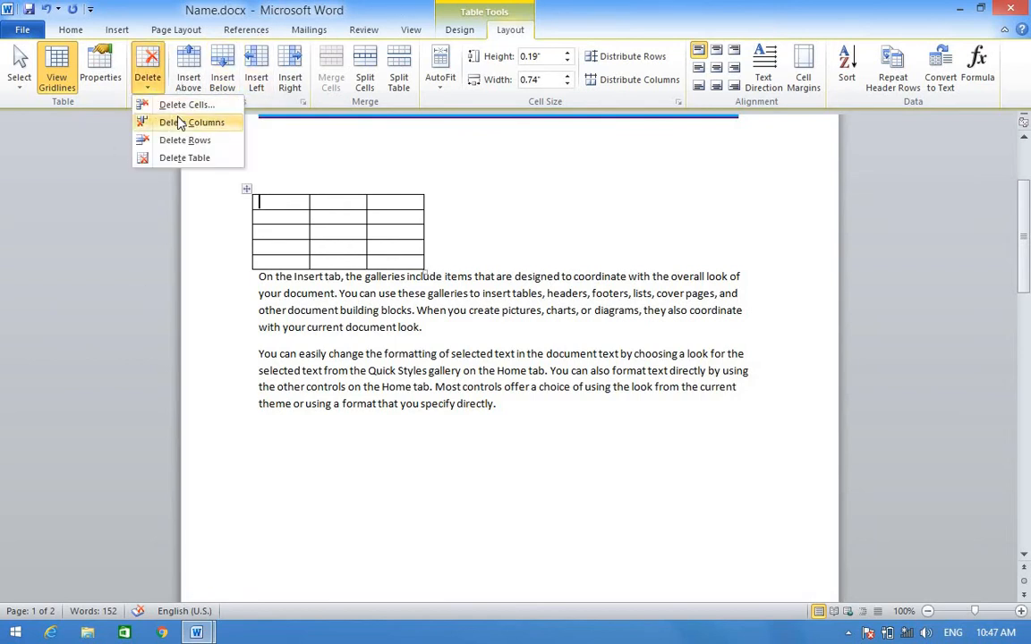
click(179, 123)
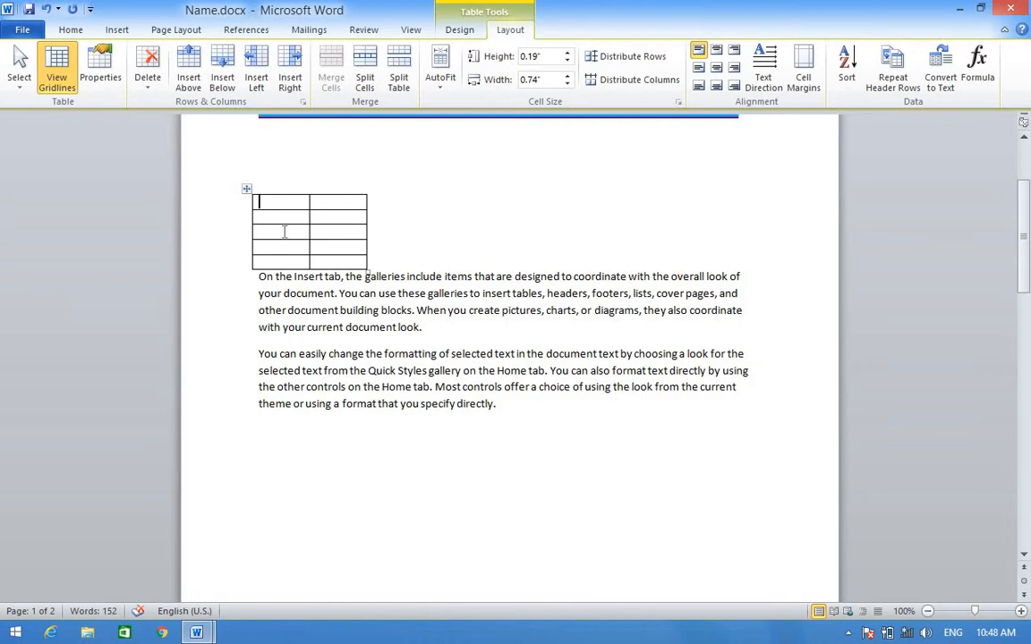
Delete the Name column from the marks table.
scroll(283, 231, down, 2)
scroll(282, 231, down, 2)
scroll(290, 359, down, 2)
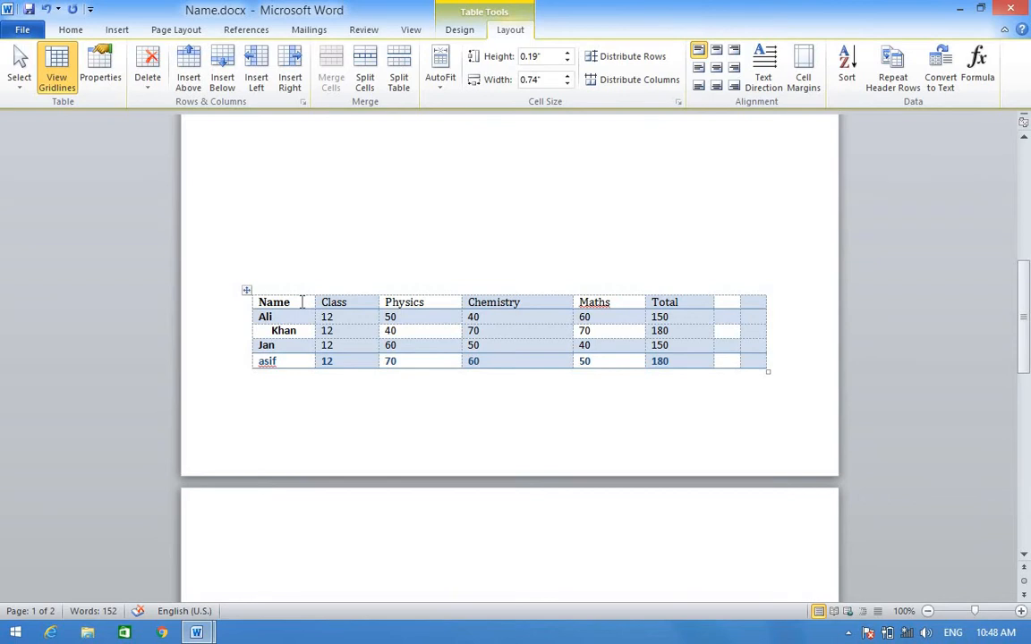
click(302, 306)
click(147, 85)
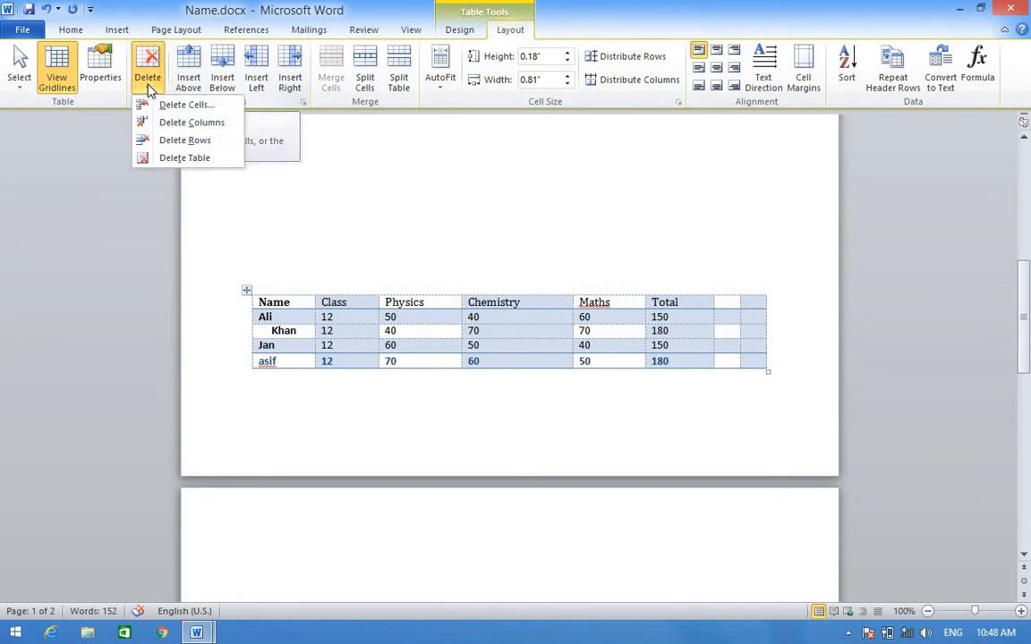
click(176, 125)
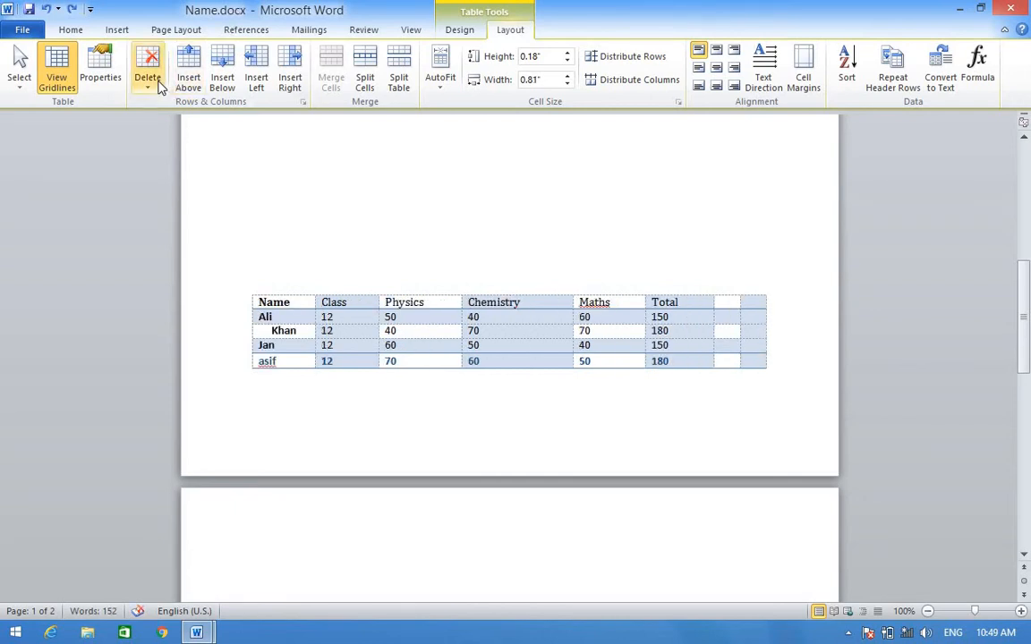
Delete the header row of the marks table, and undo the deletion.
click(149, 78)
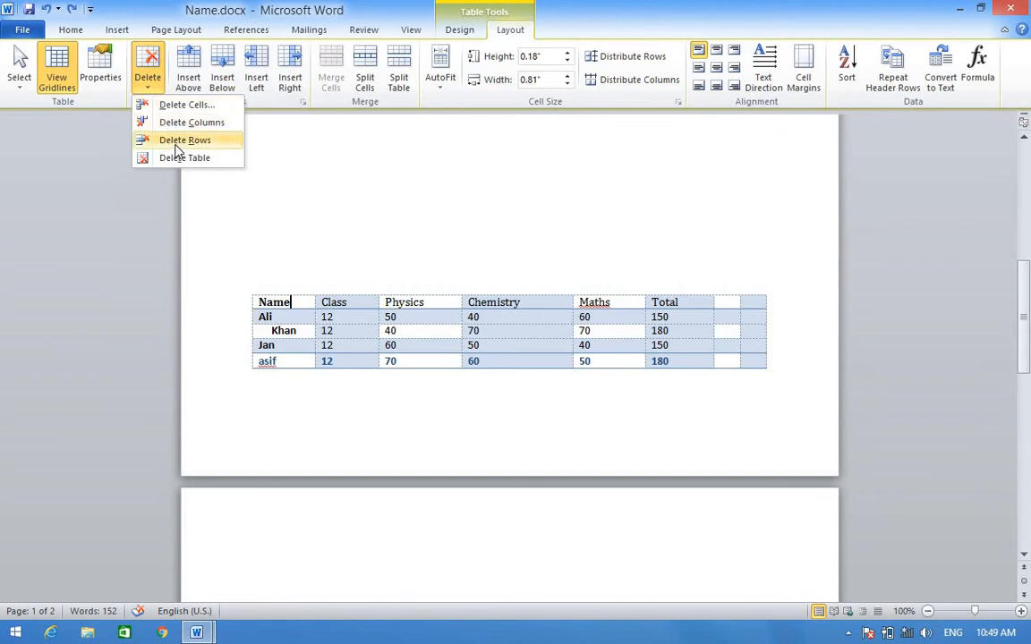
click(266, 286)
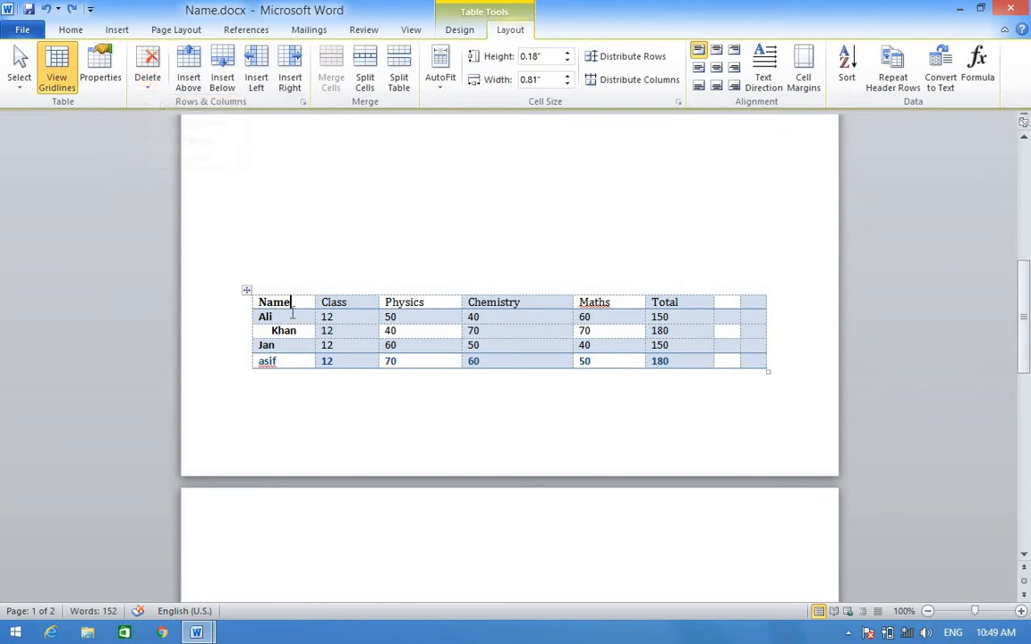
click(152, 95)
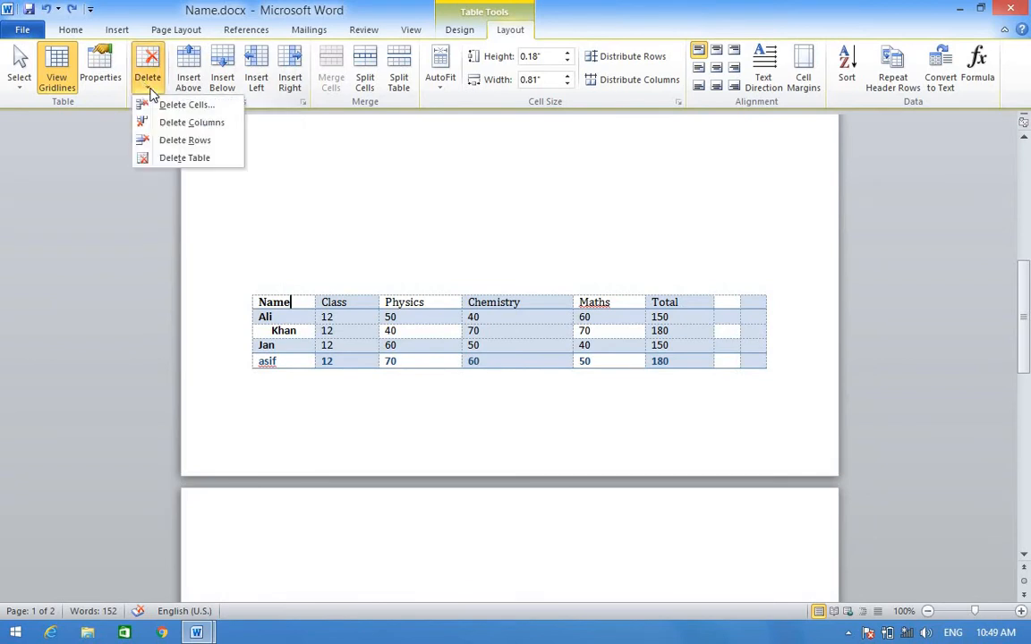
click(183, 141)
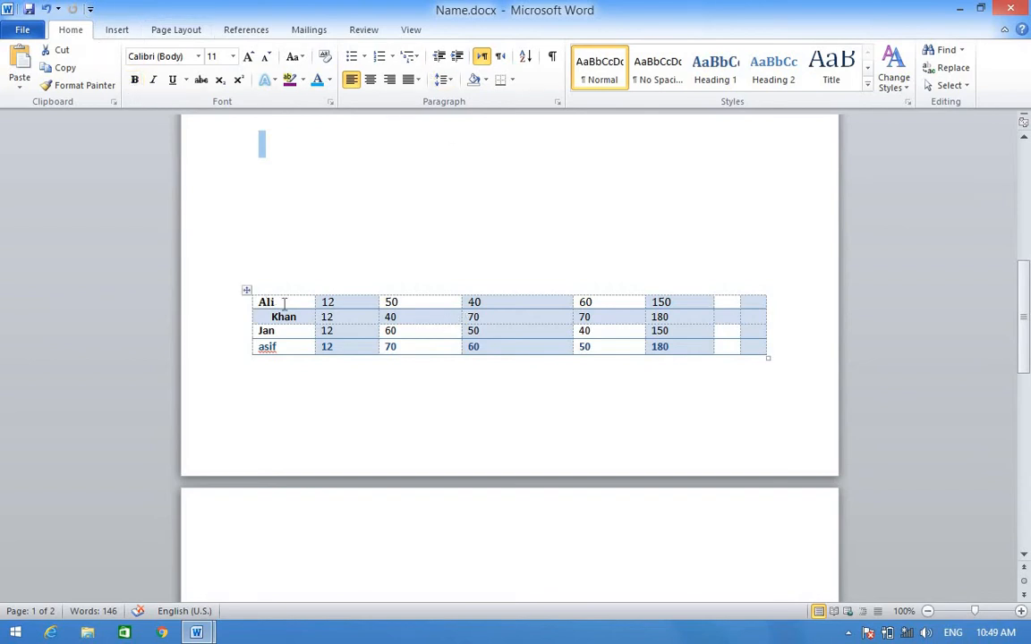
key(ctrl+z)
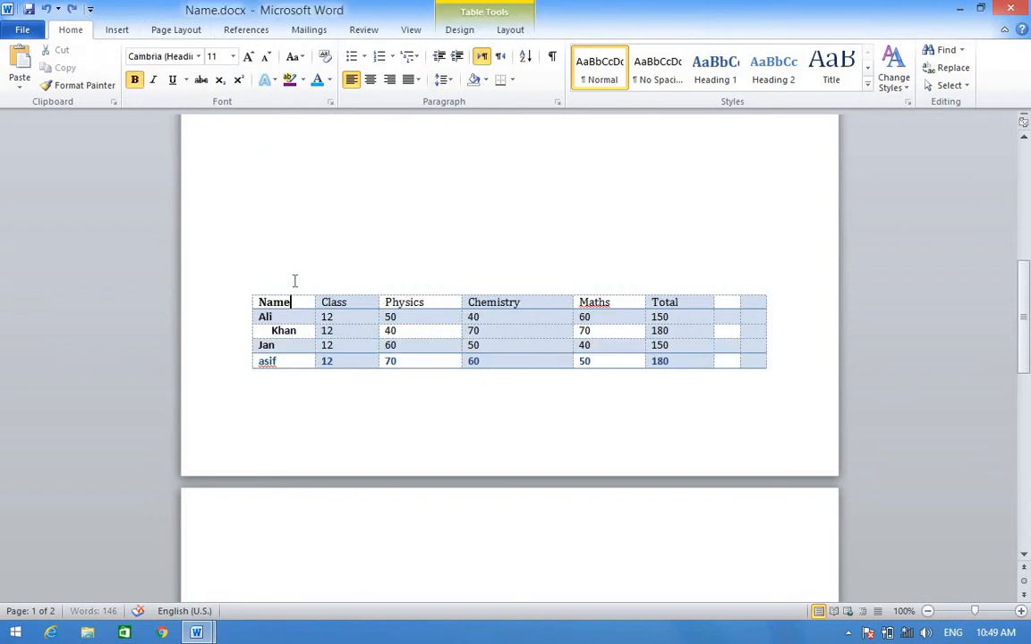
Delete the whole marks table, and undo the deletion.
click(508, 30)
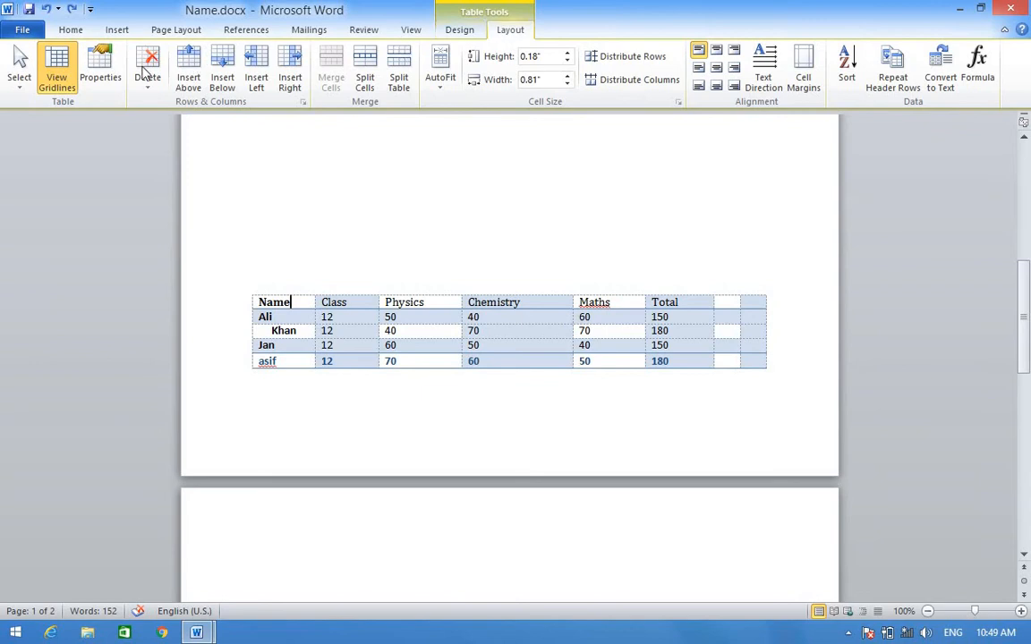
click(149, 81)
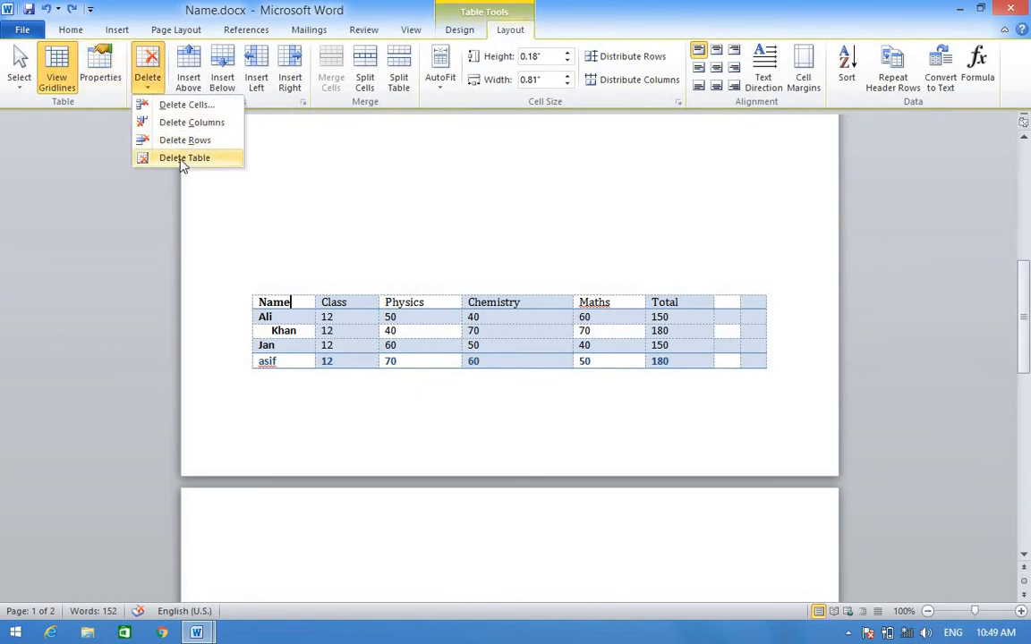
click(184, 161)
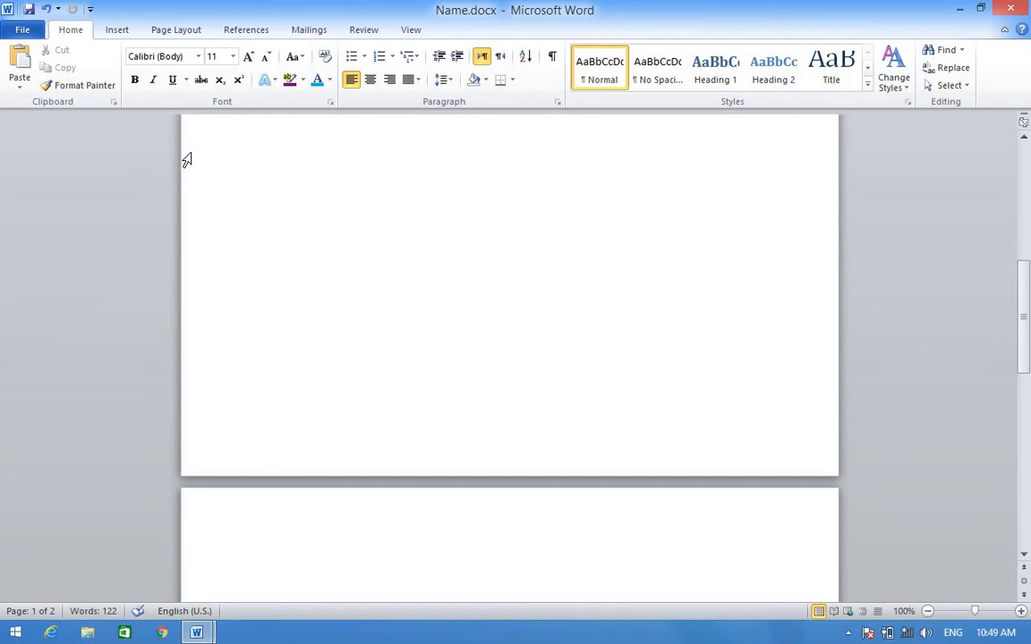
key(ctrl+z)
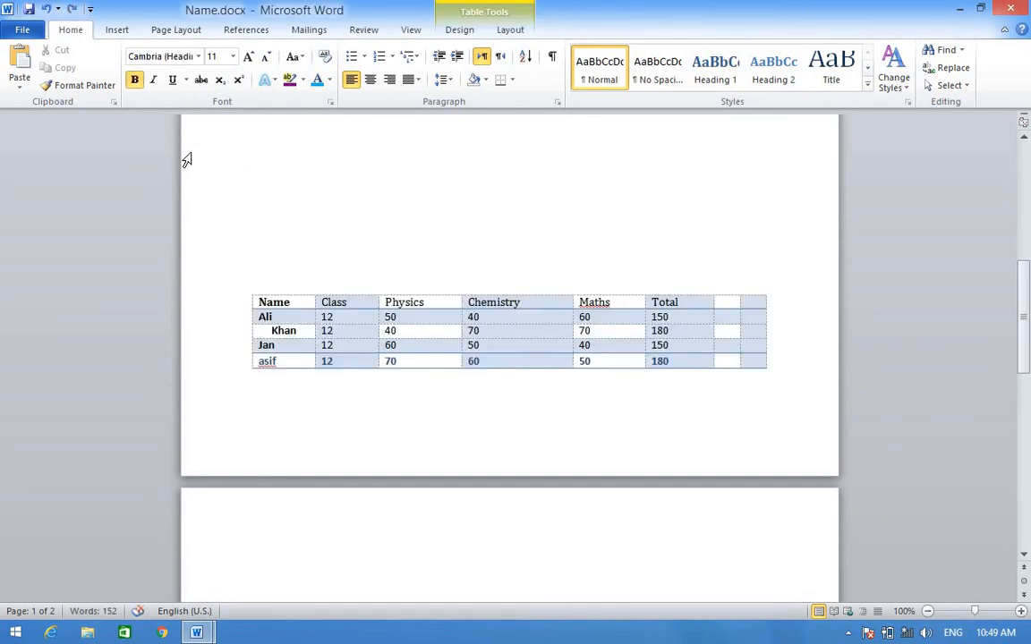
Insert an empty row above the marks table's third row, and remove it again.
click(508, 30)
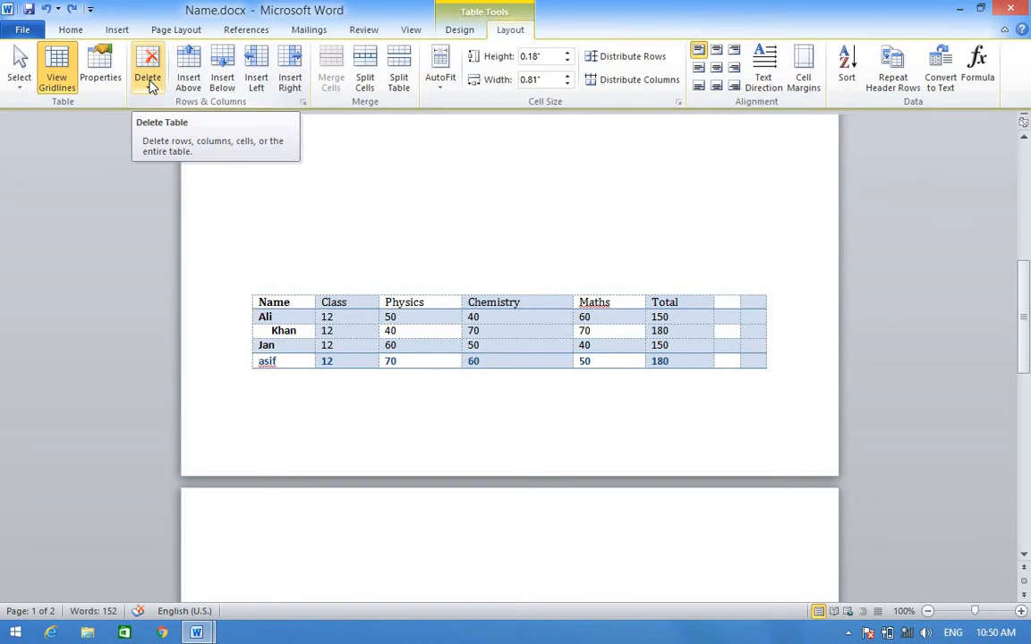
click(303, 331)
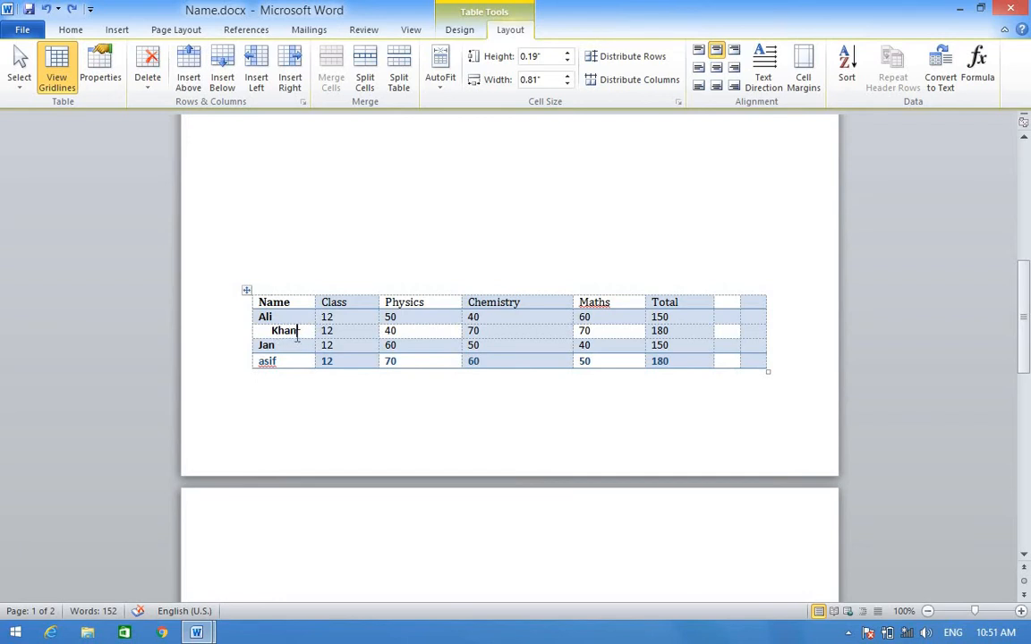
click(195, 82)
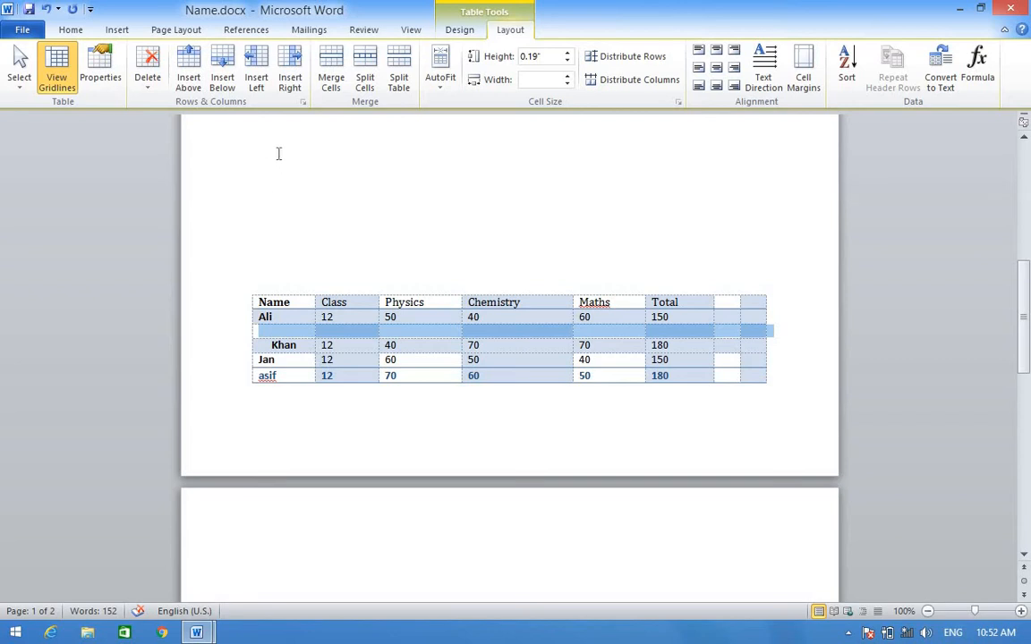
key(BackSpace)
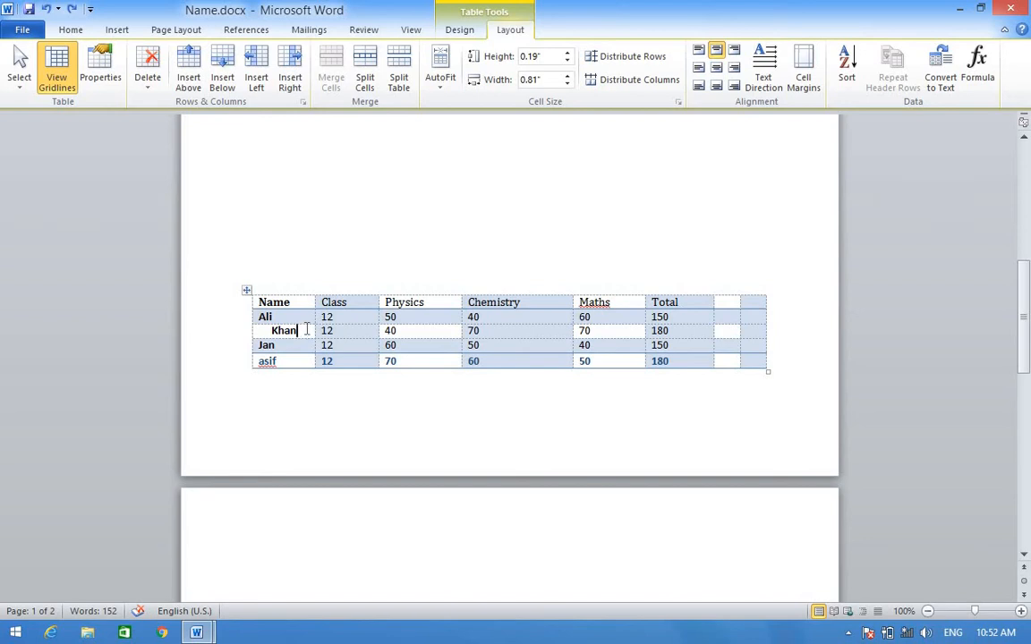
Insert an empty row below the marks table's third row.
click(224, 76)
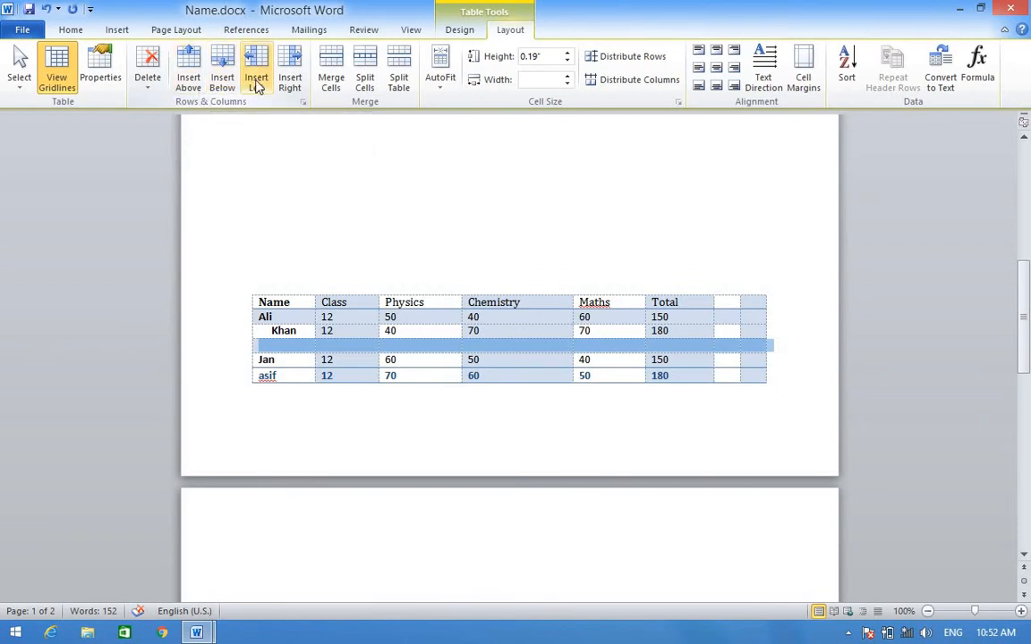
Insert an empty column to the left of the Class column, and remove it again.
click(356, 332)
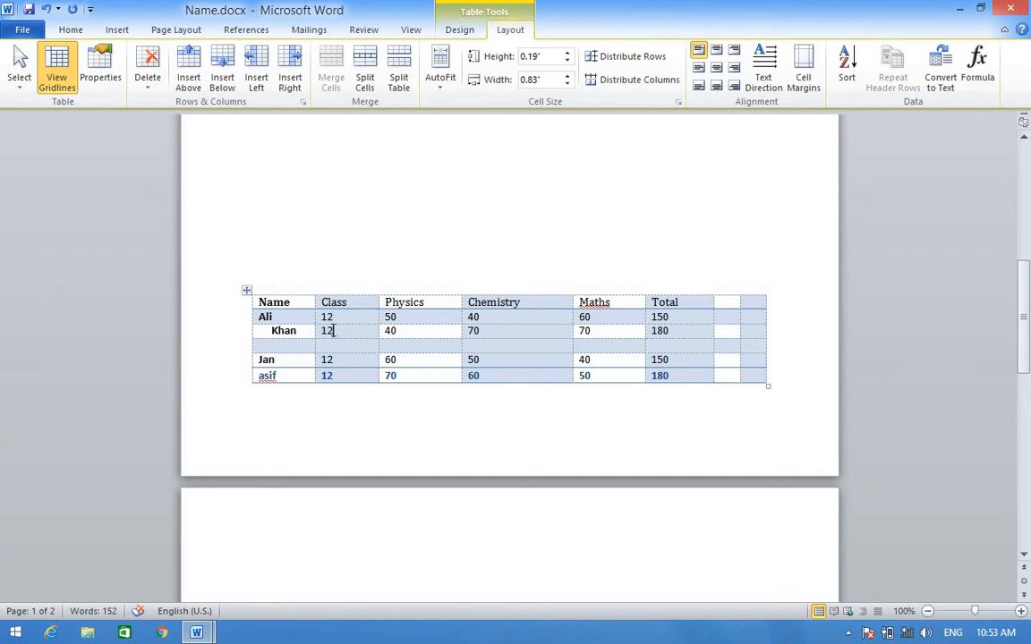
click(257, 83)
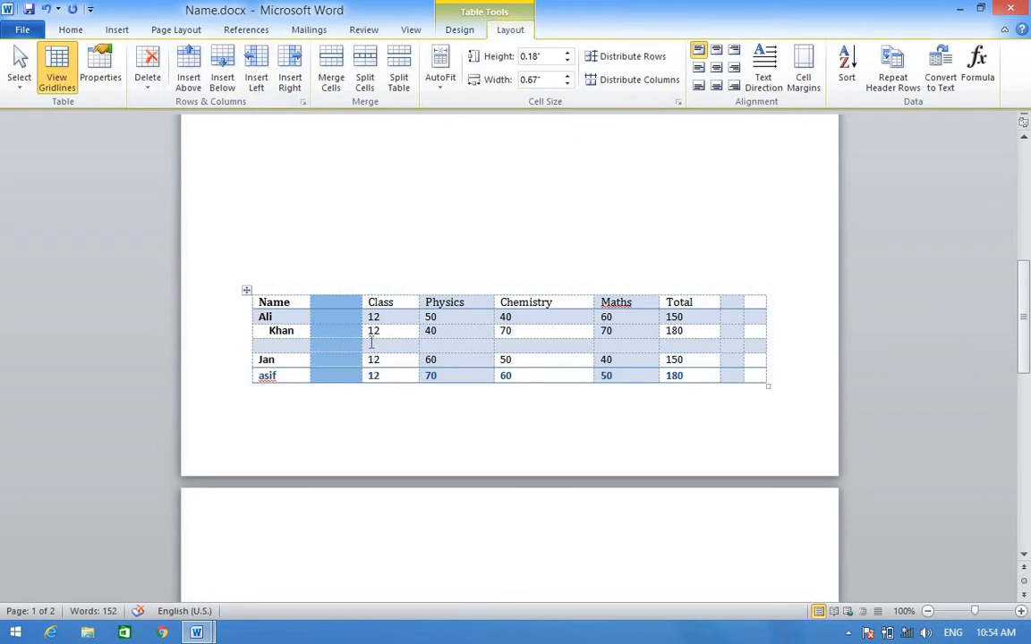
key(BackSpace)
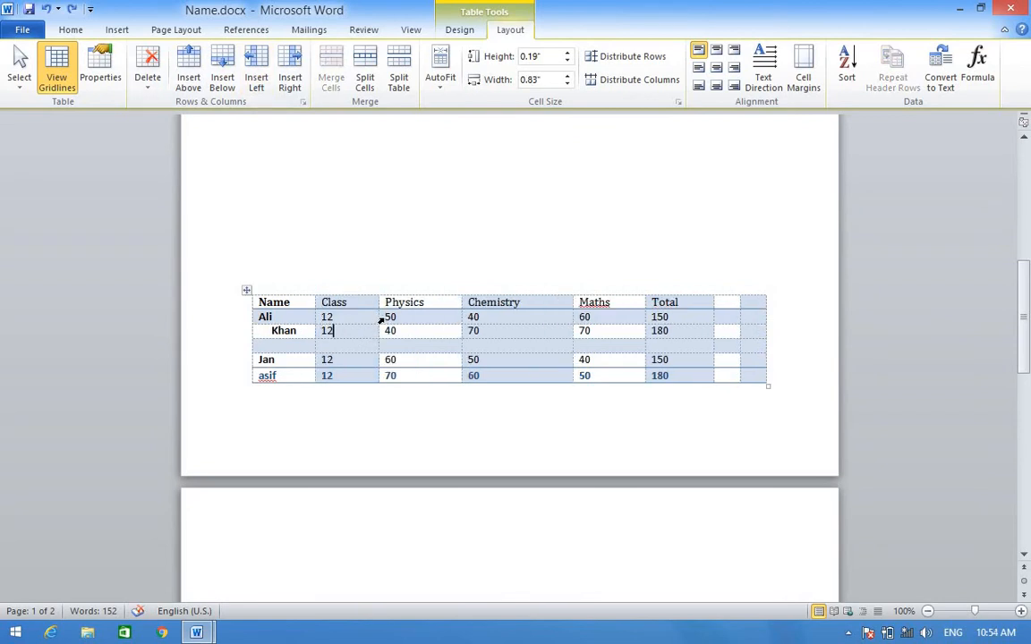
Insert an empty column to the right of the Total column, and undo the insertion.
click(674, 316)
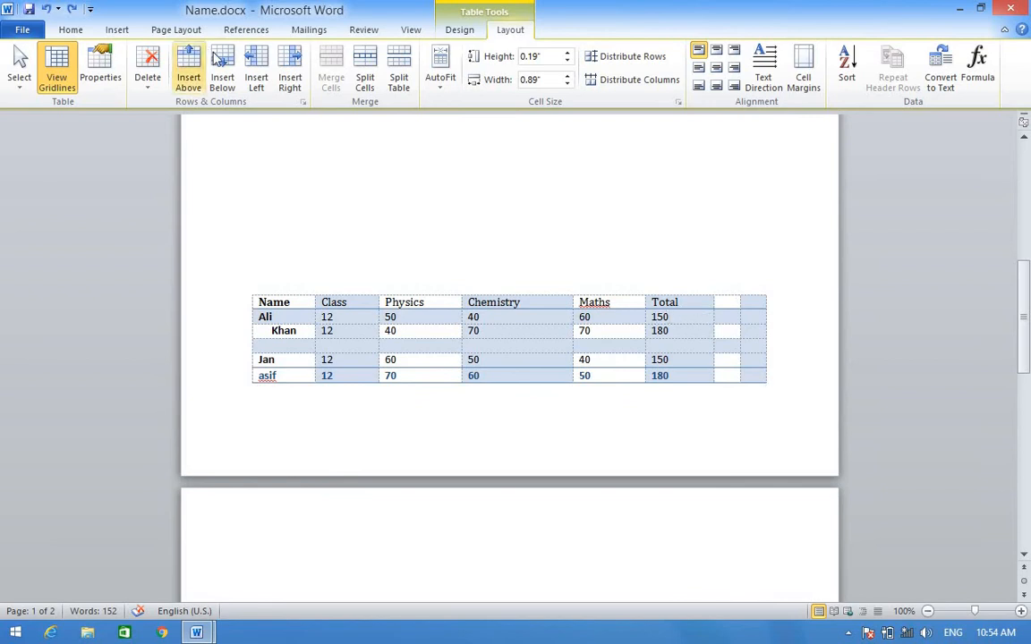
click(289, 78)
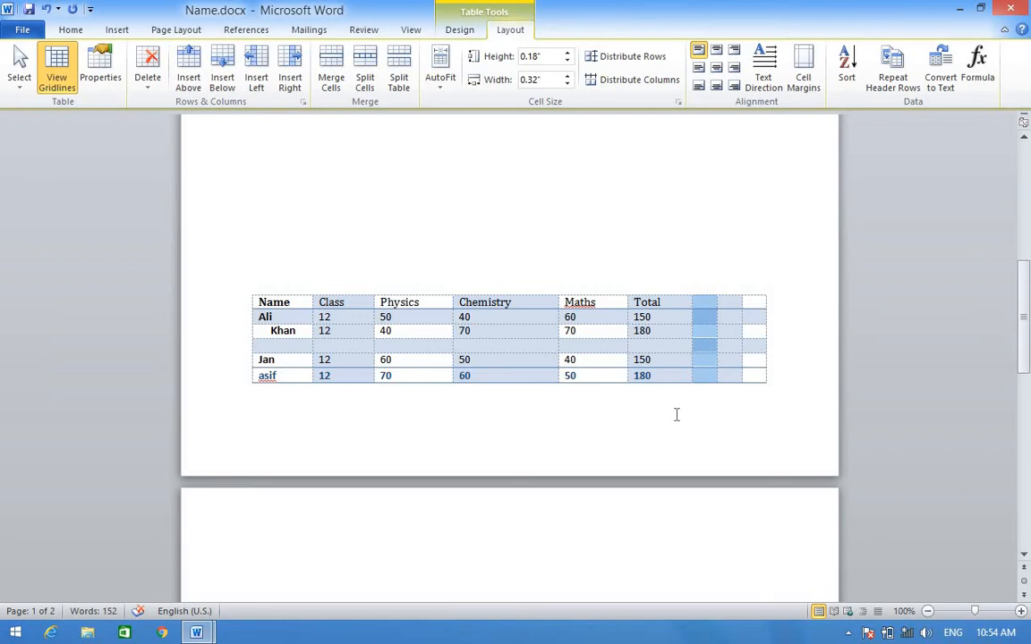
key(ctrl+z)
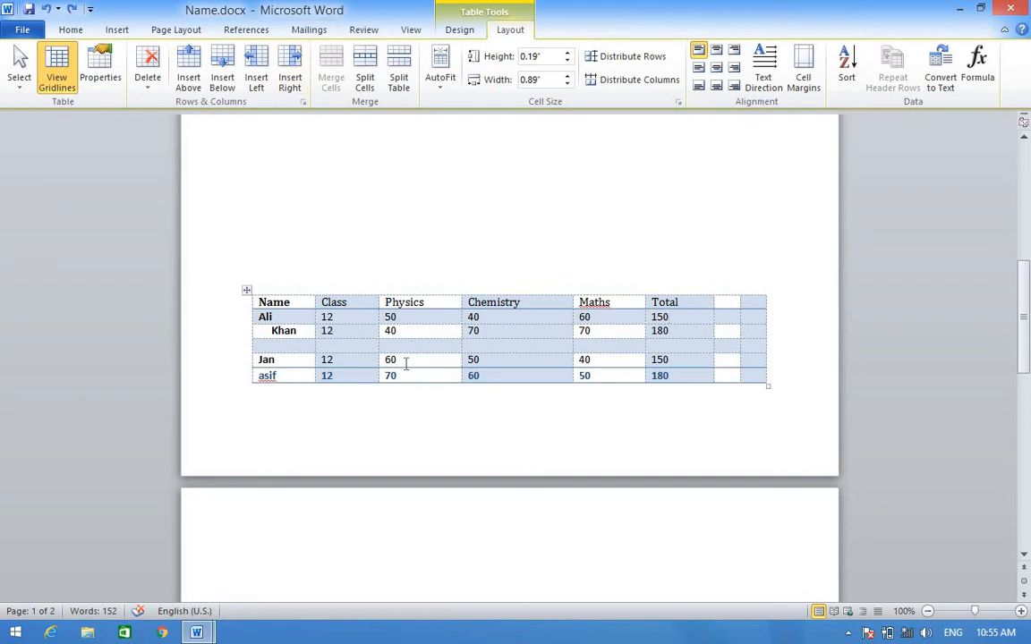
Merge the second, third and fourth cells of the empty table's second column into one cell.
scroll(428, 358, up, 6)
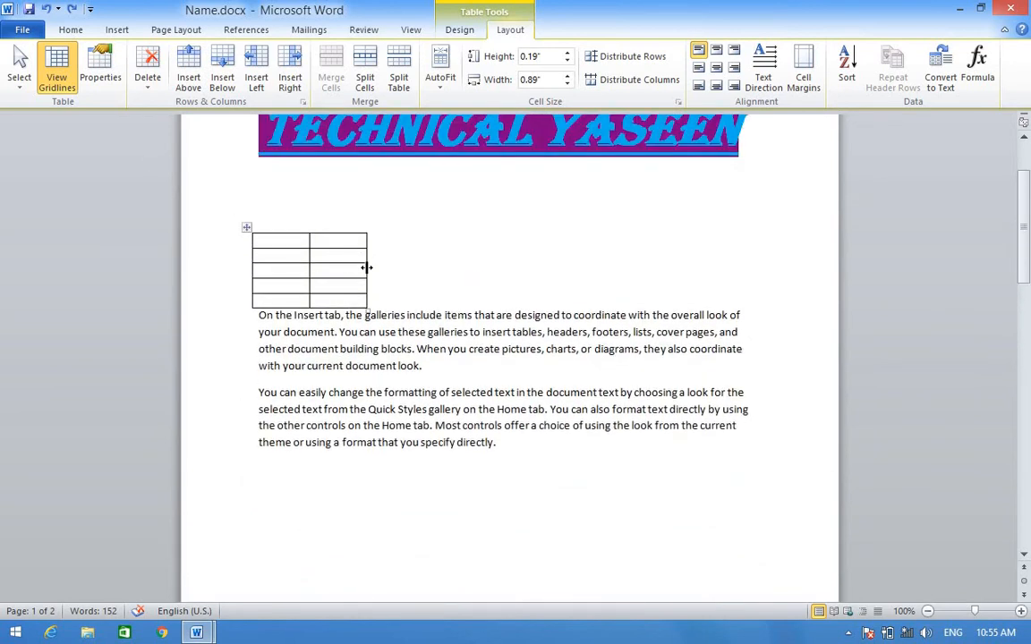
click(323, 254)
drag(312, 256, 335, 284)
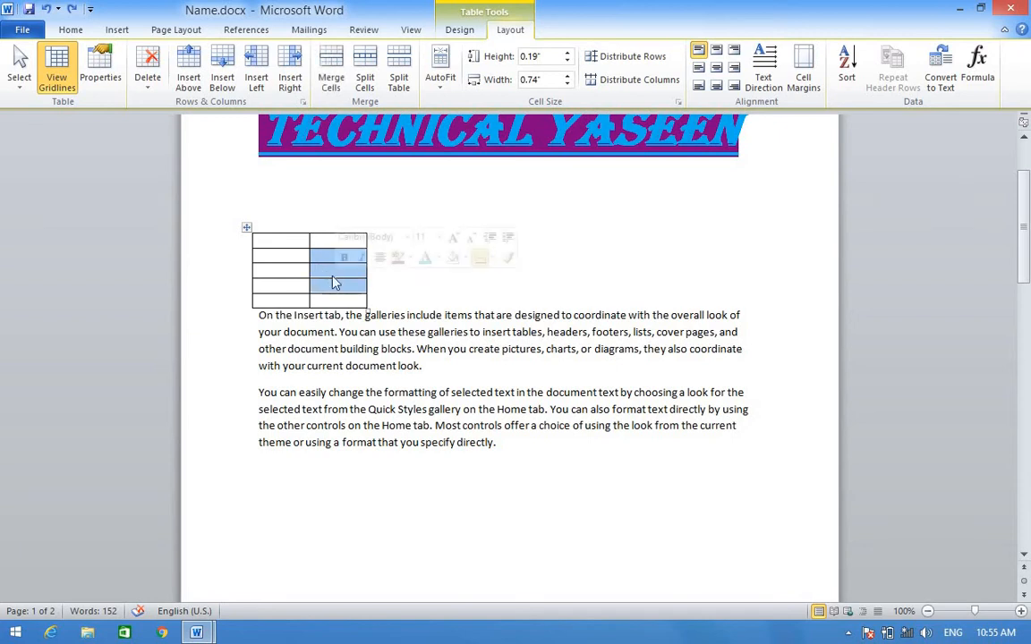
click(330, 72)
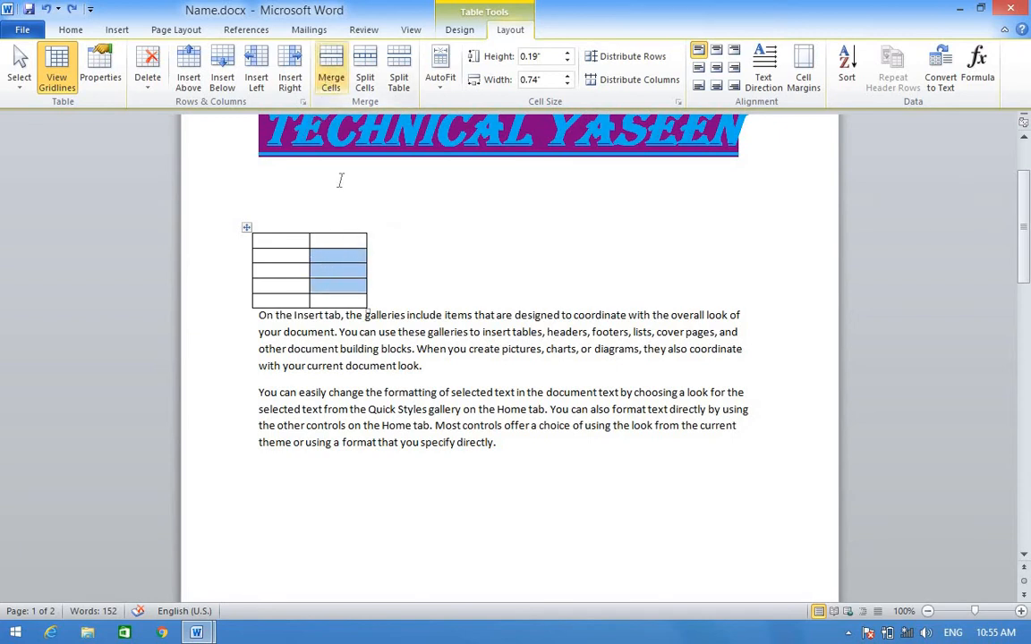
click(330, 72)
Split the merged cell of the empty table into 3 columns and 1 row.
click(360, 282)
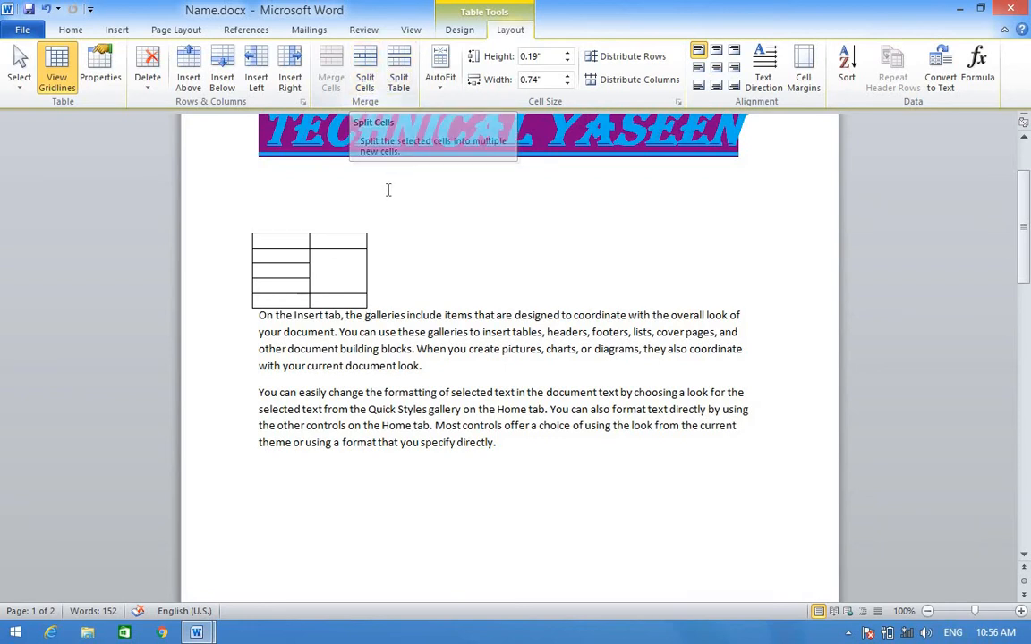
click(367, 82)
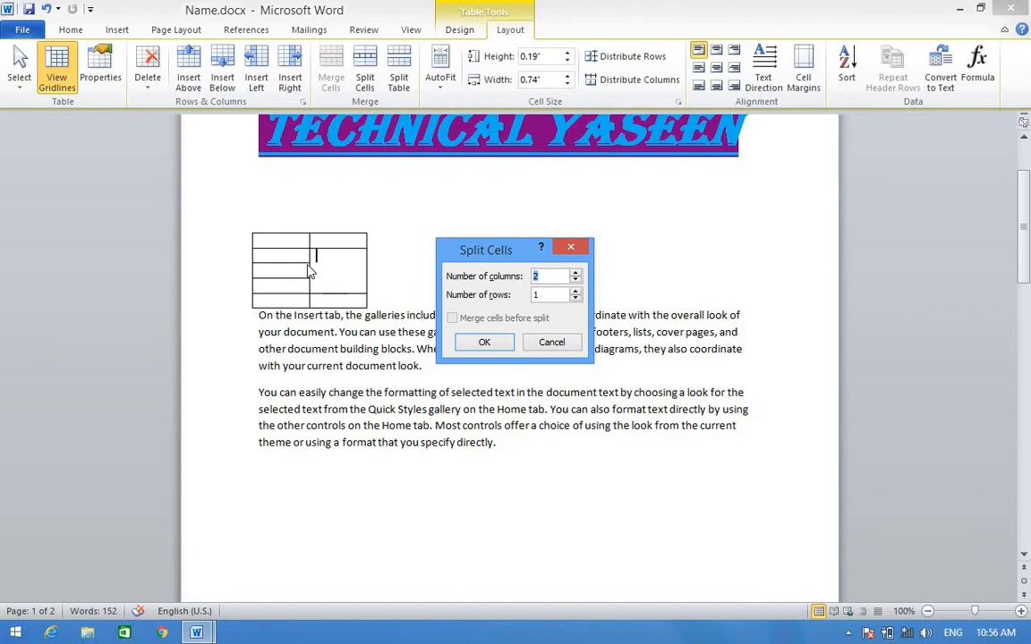
click(547, 295)
key(BackSpace)
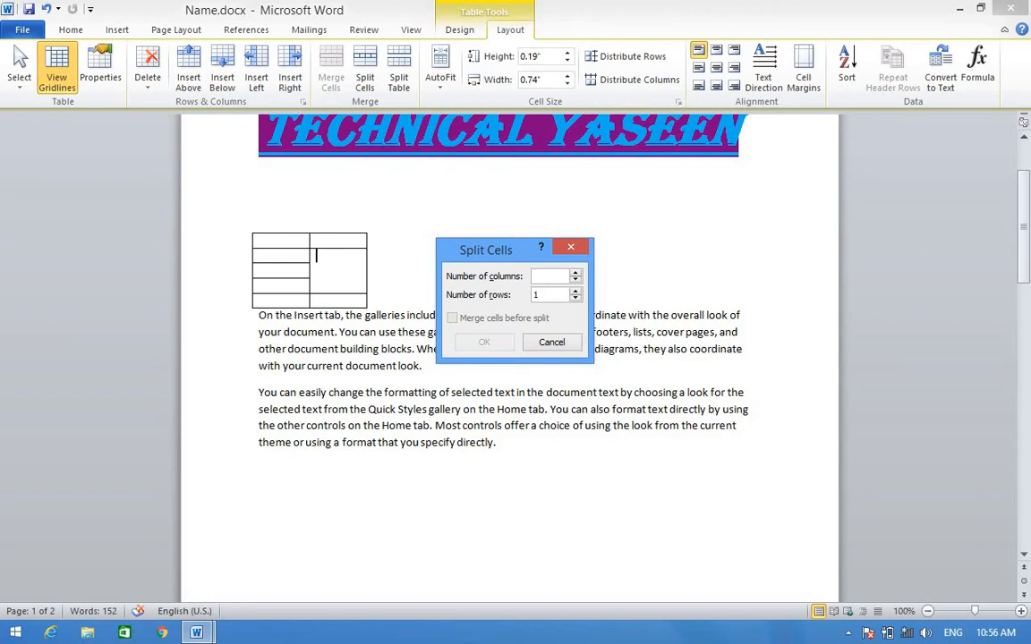
text(3)
click(481, 343)
double_click(476, 336)
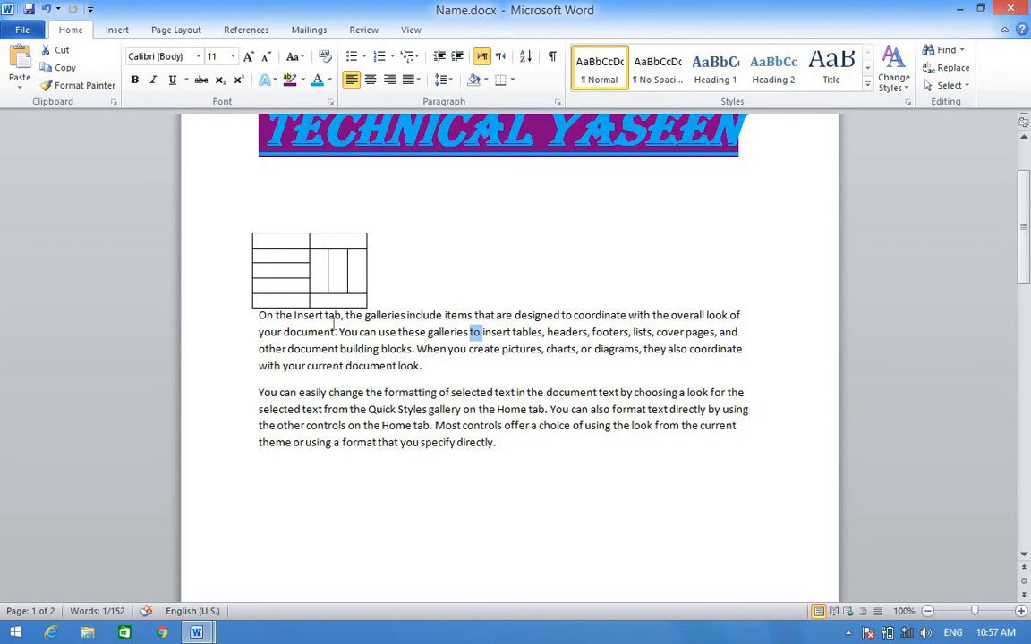
Split the marks table into two tables at its empty row.
click(338, 268)
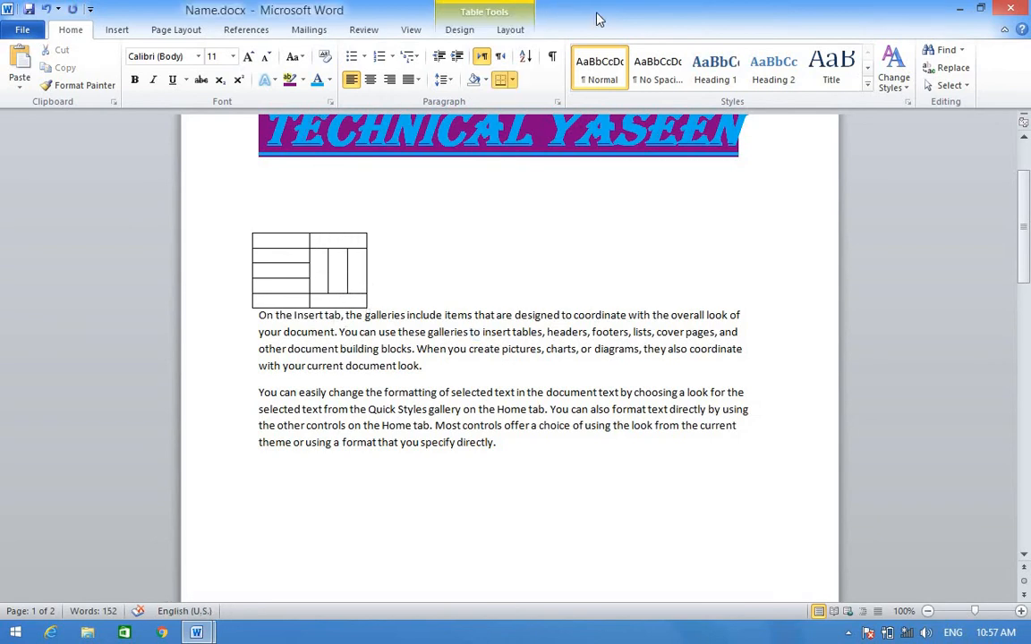
click(510, 29)
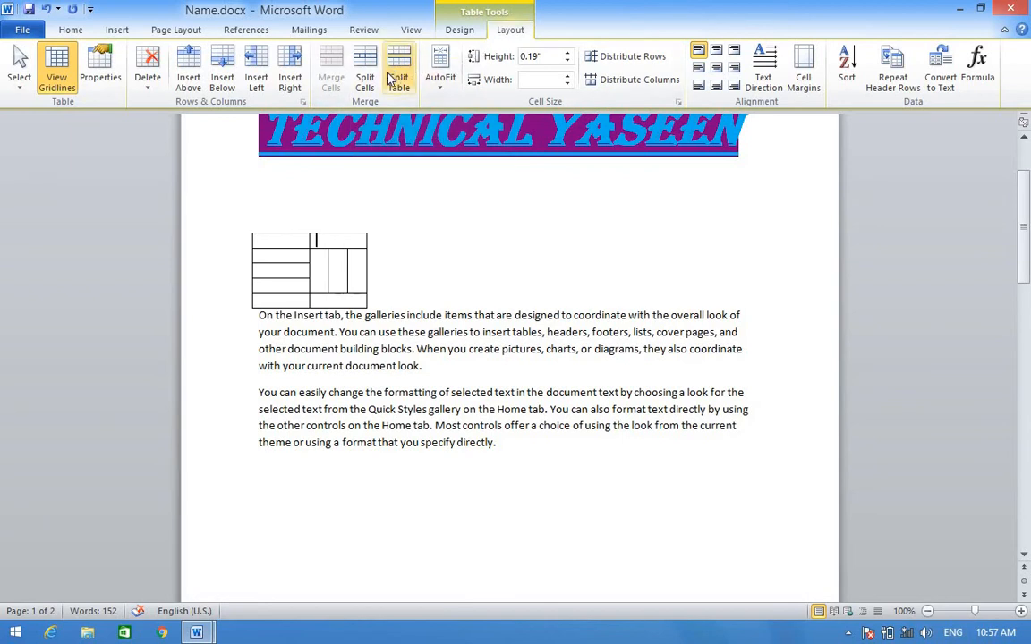
scroll(391, 449, down, 5)
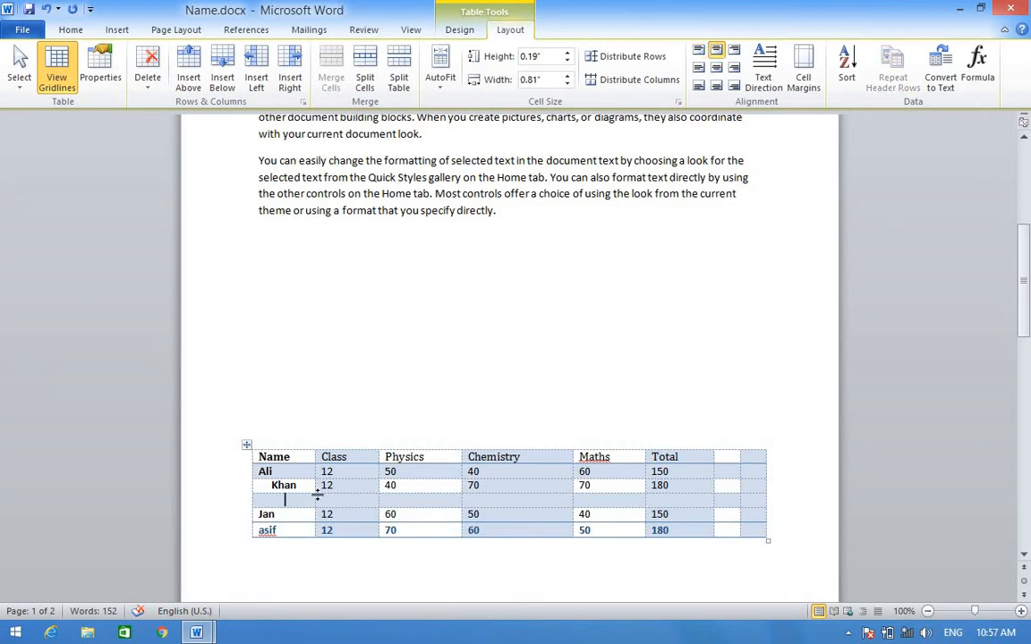
click(399, 79)
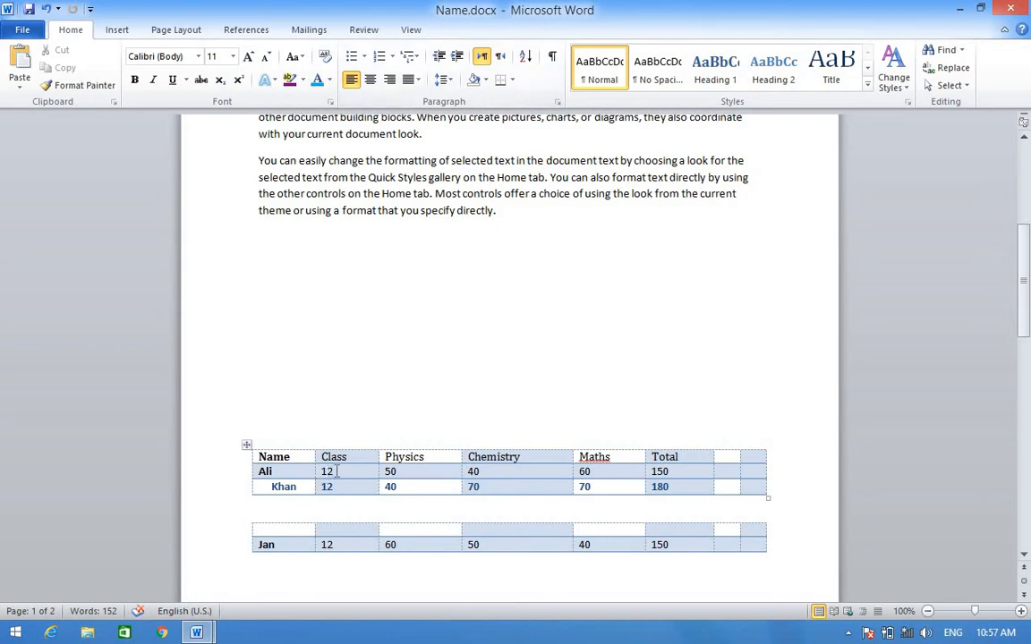
Shrink the marks table's columns to fit their text with AutoFit Contents.
click(336, 471)
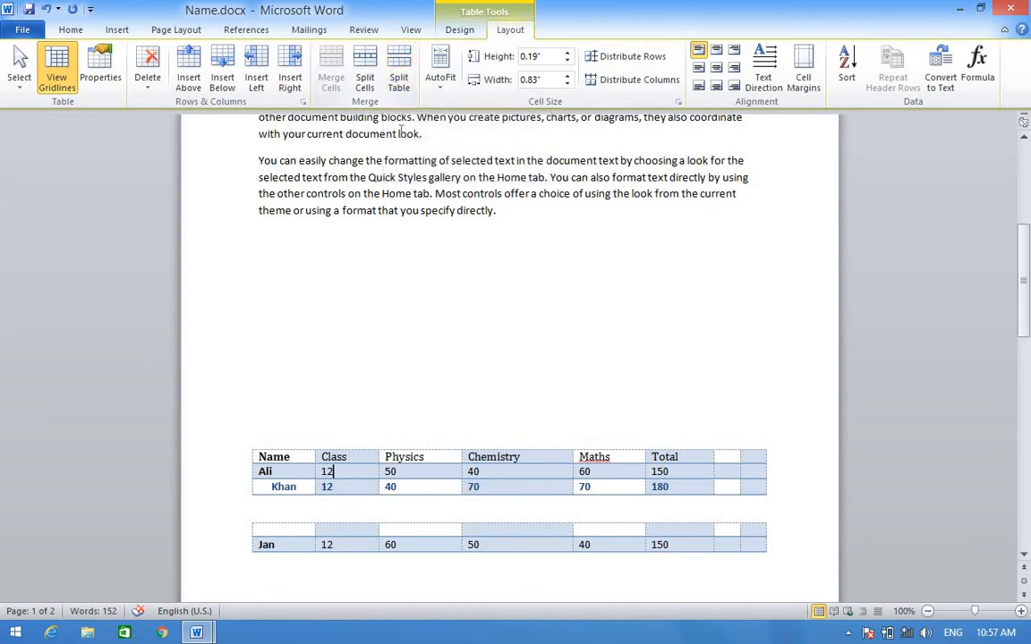
click(446, 97)
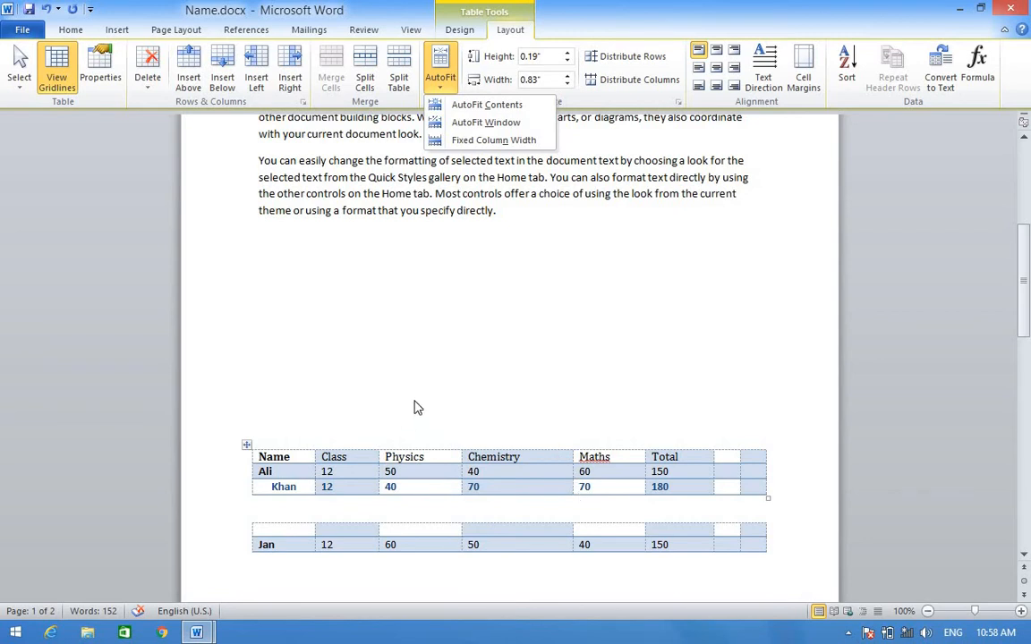
click(378, 363)
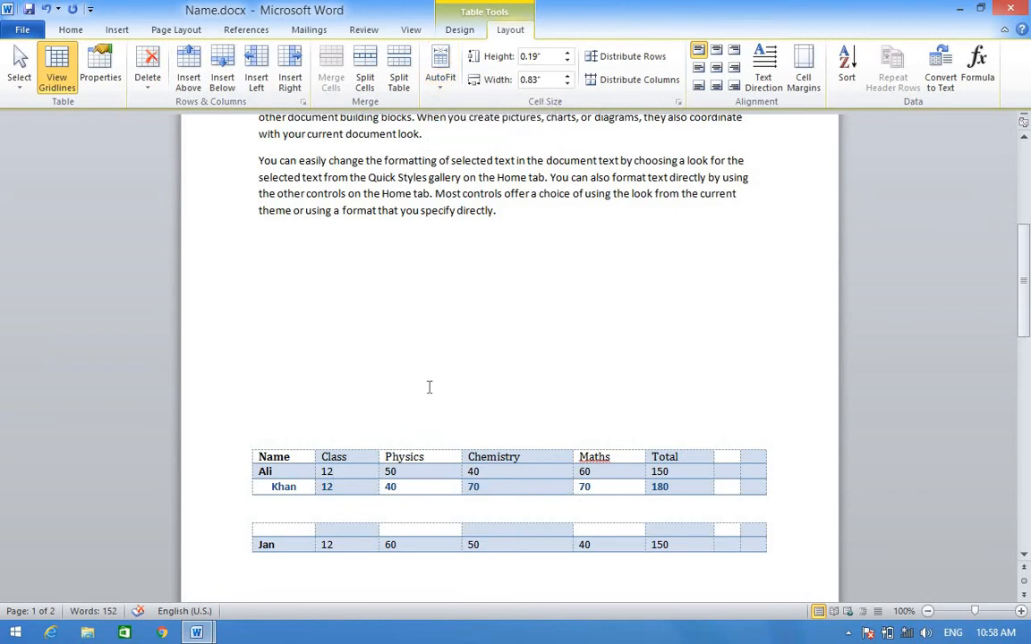
click(440, 78)
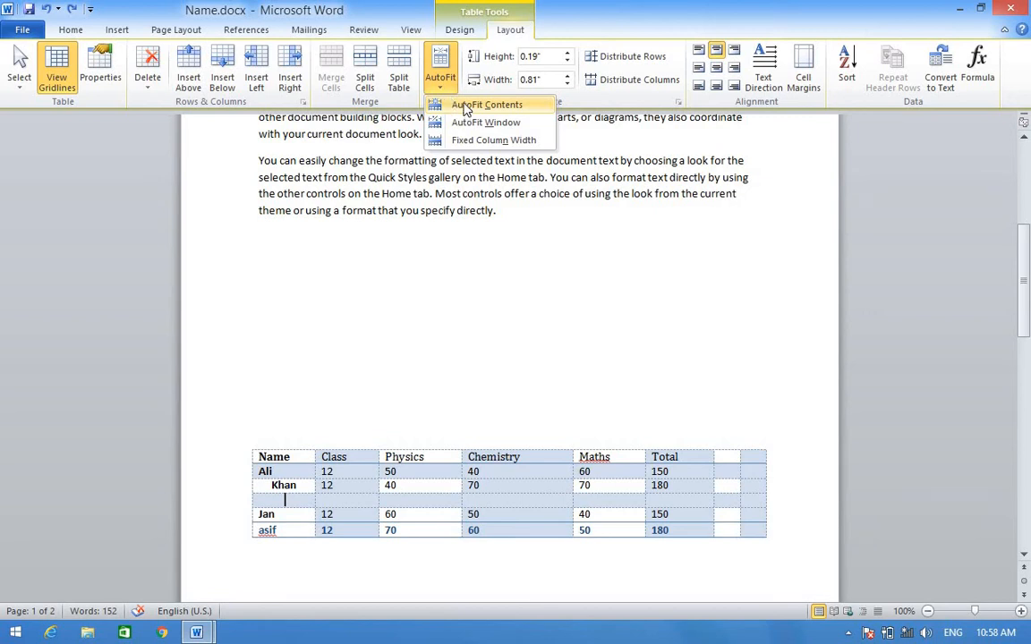
click(458, 105)
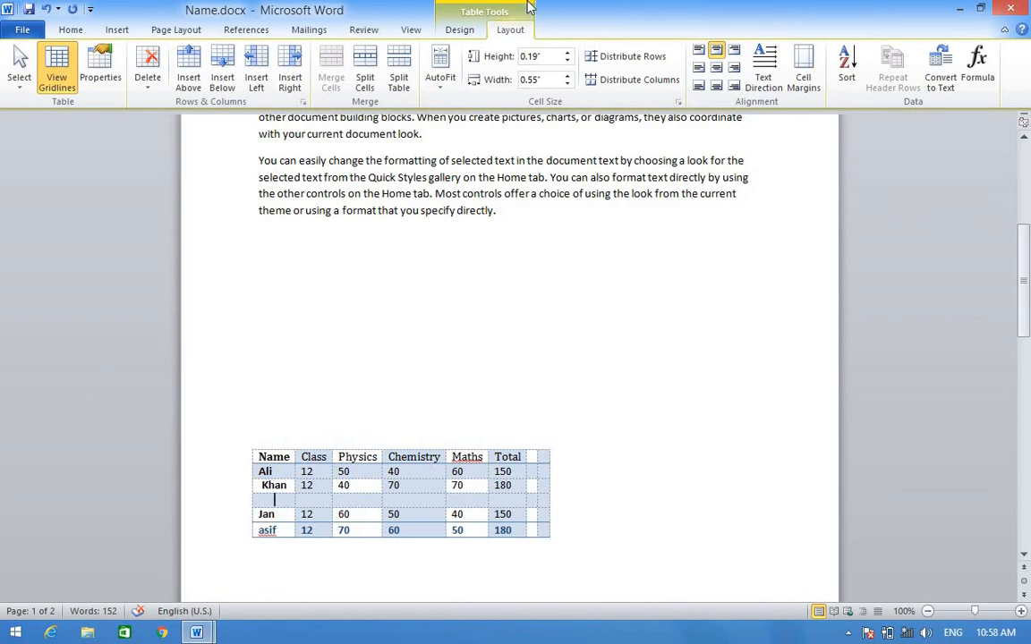
Try AutoFit Window on the marks table and look at the Fixed Column Width option.
click(440, 88)
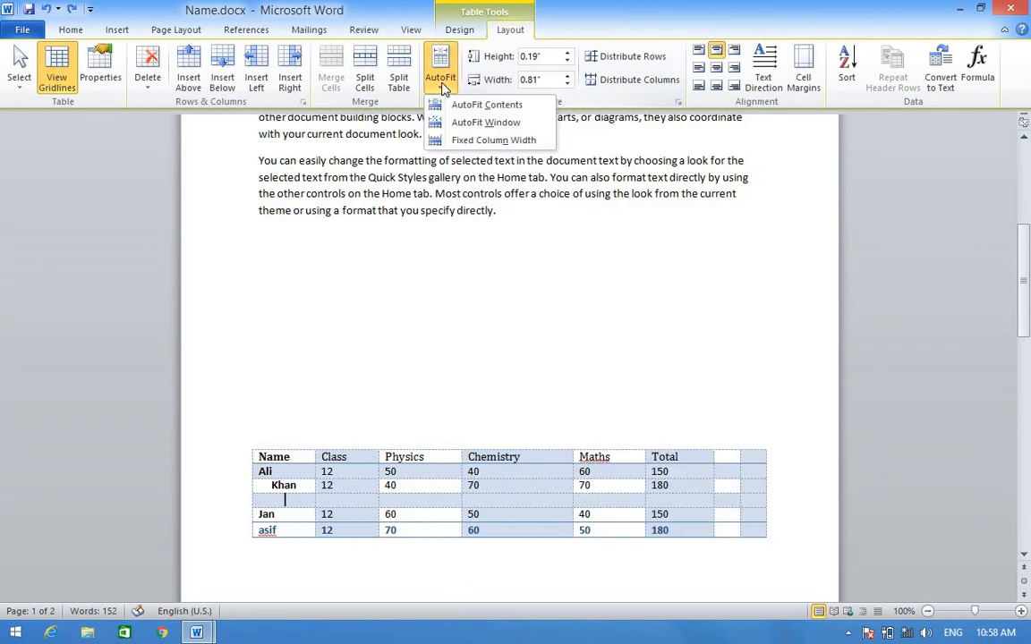
click(459, 123)
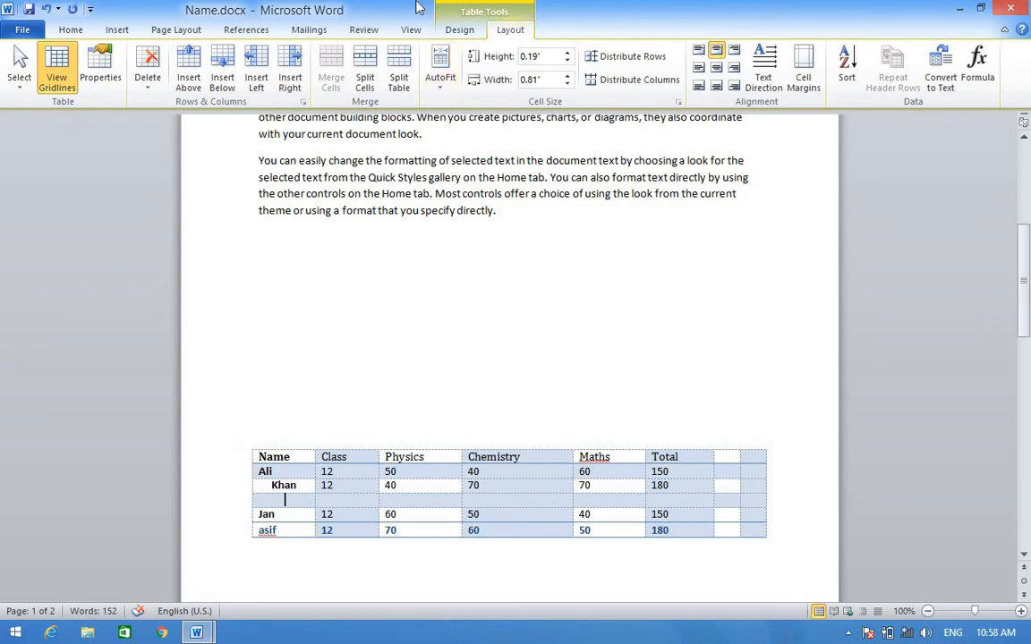
click(442, 77)
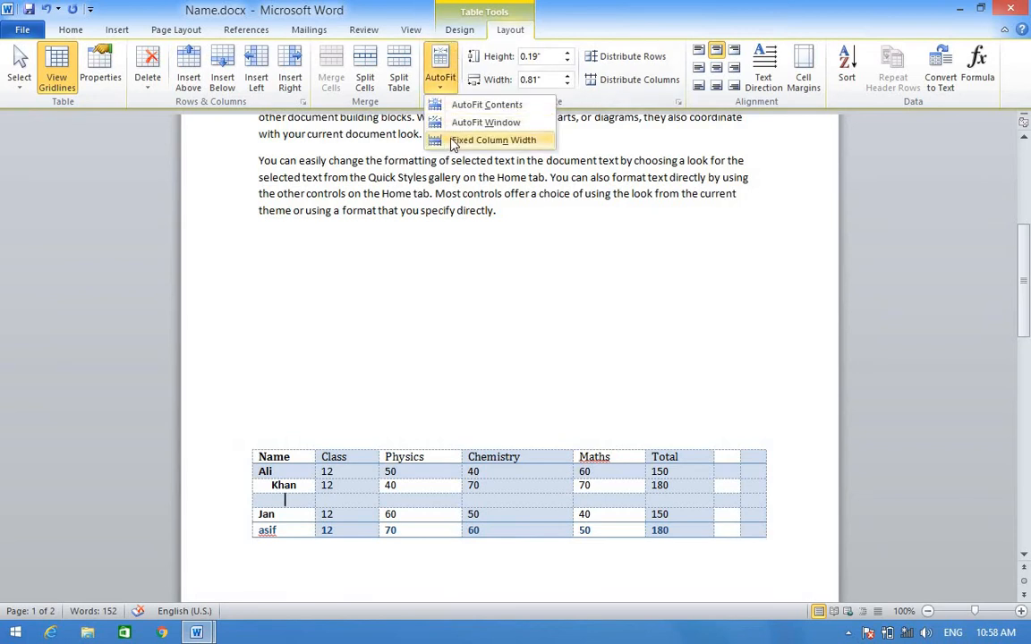
click(422, 134)
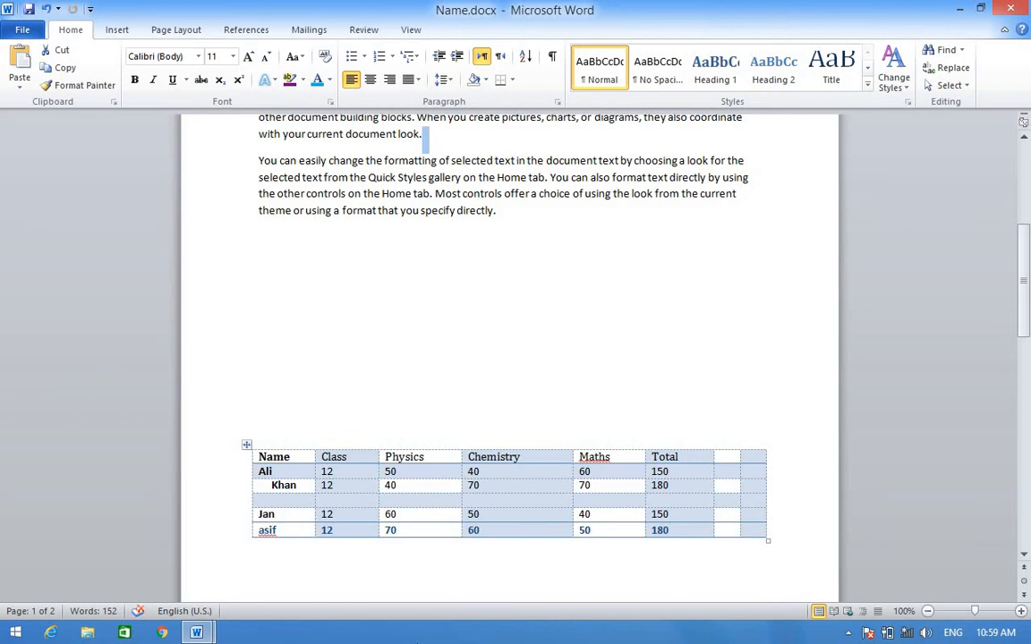
Set the height of the marks table's third row, just above the empty row, to 0.2 inches.
click(329, 485)
click(509, 29)
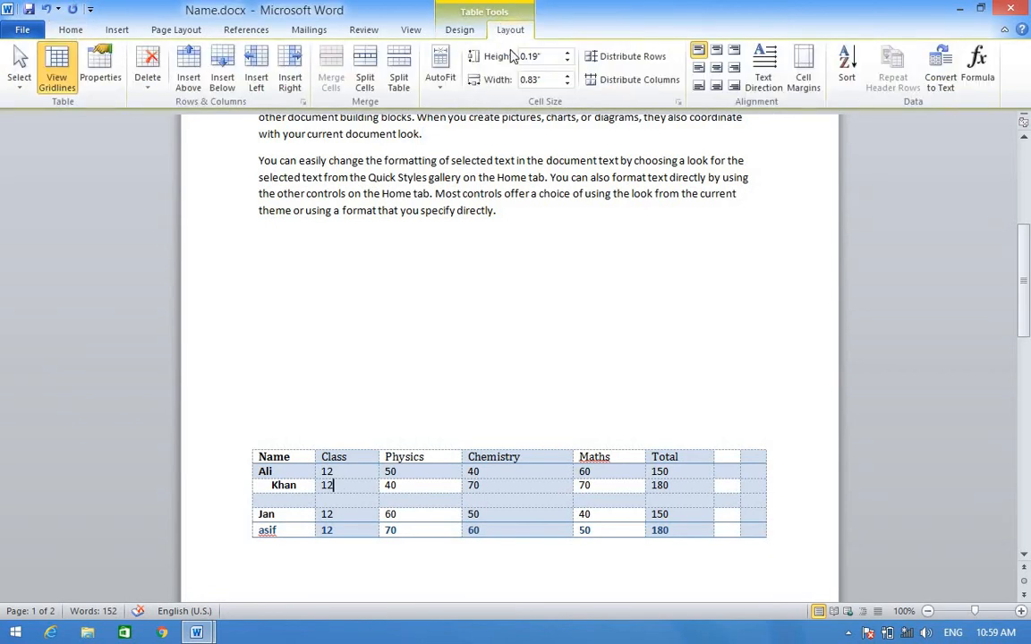
click(567, 53)
click(567, 53)
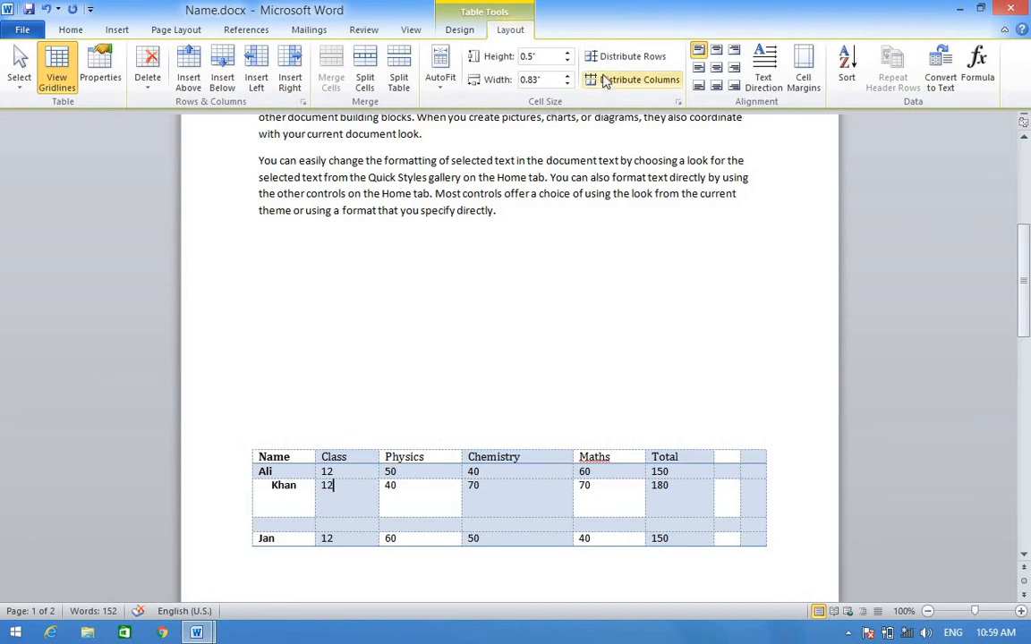
click(567, 60)
click(567, 61)
click(567, 61)
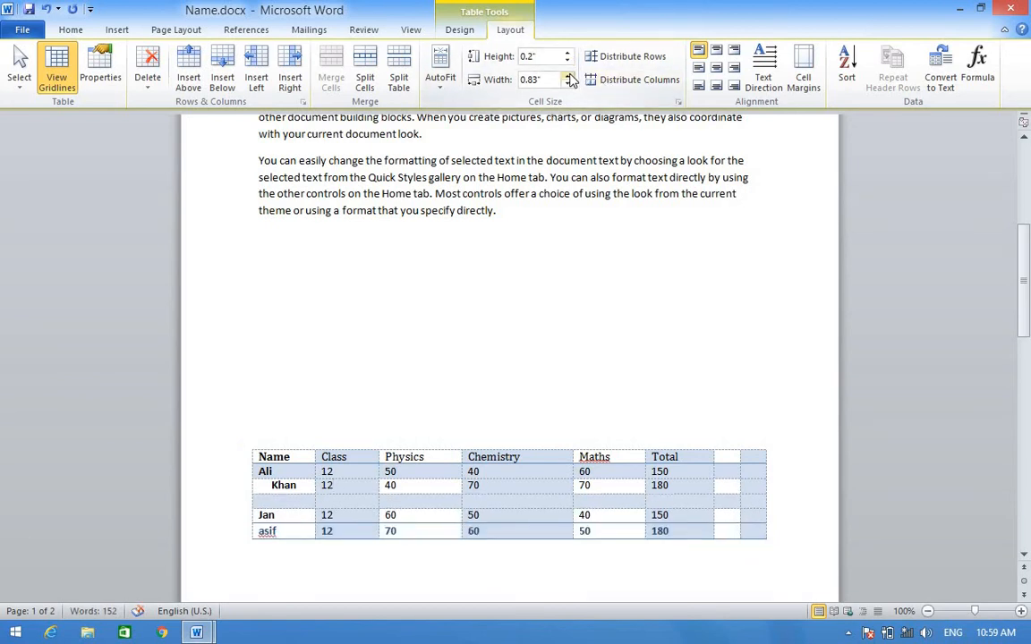
Set the width of the marks table's Class column to 1.2 inches and distribute the table's rows evenly.
click(568, 84)
click(567, 84)
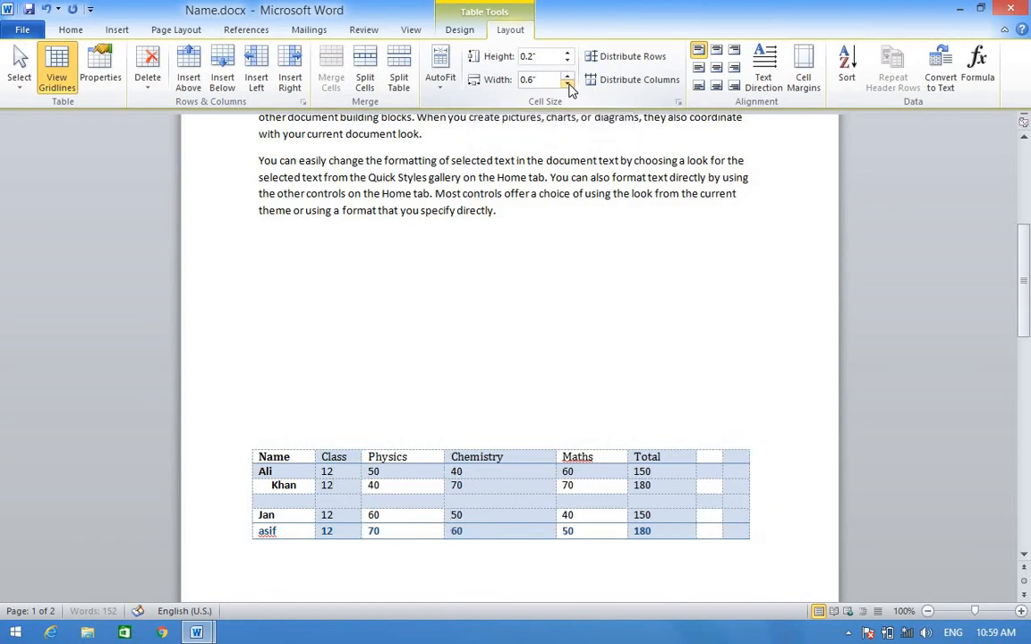
click(568, 84)
click(568, 84)
click(568, 76)
click(567, 76)
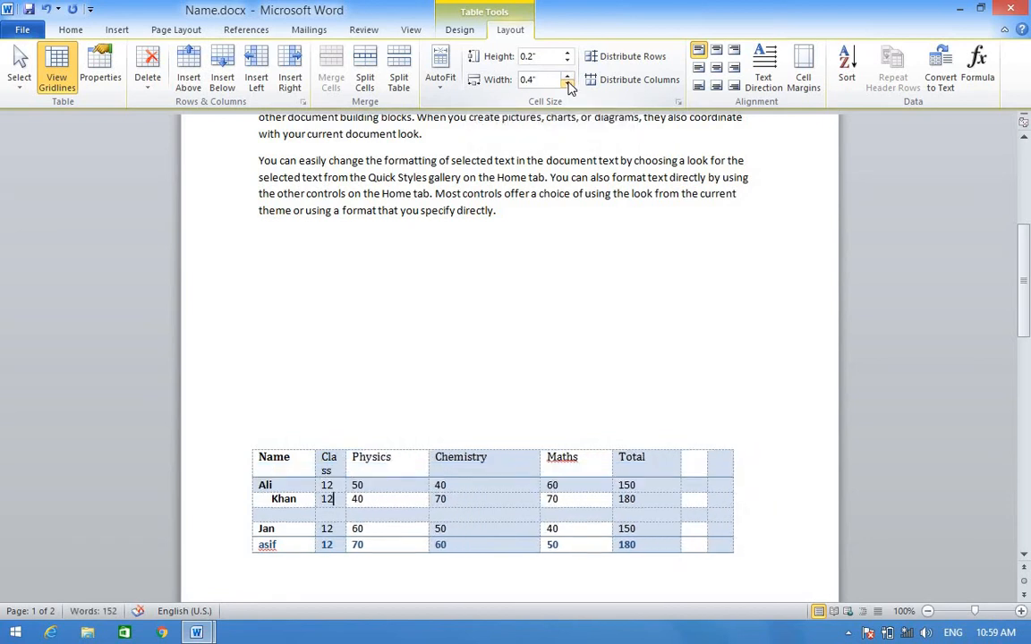
click(567, 76)
click(568, 76)
click(567, 76)
click(568, 76)
click(567, 76)
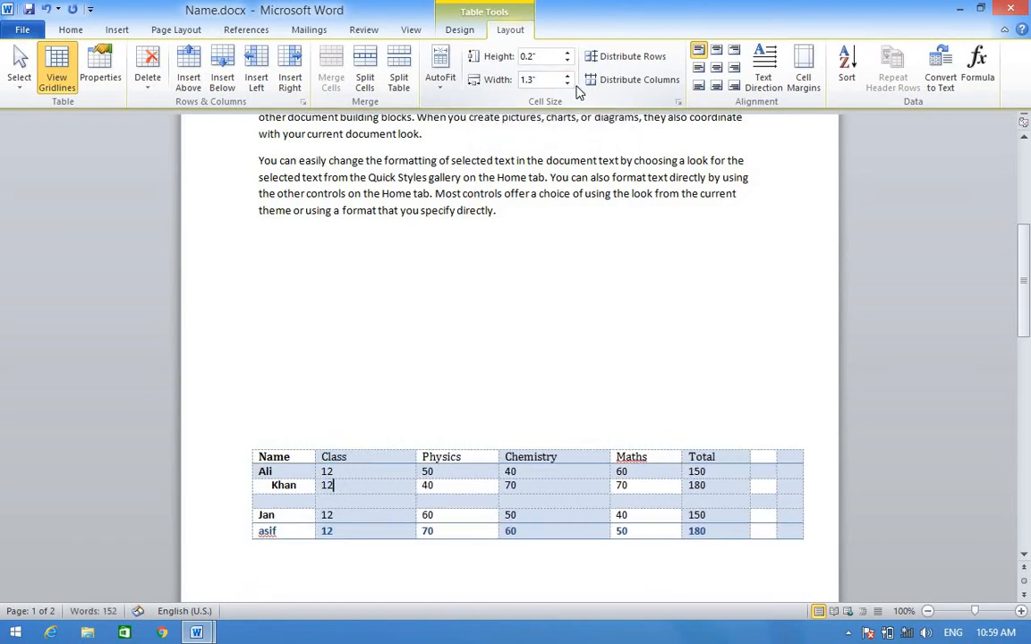
click(568, 76)
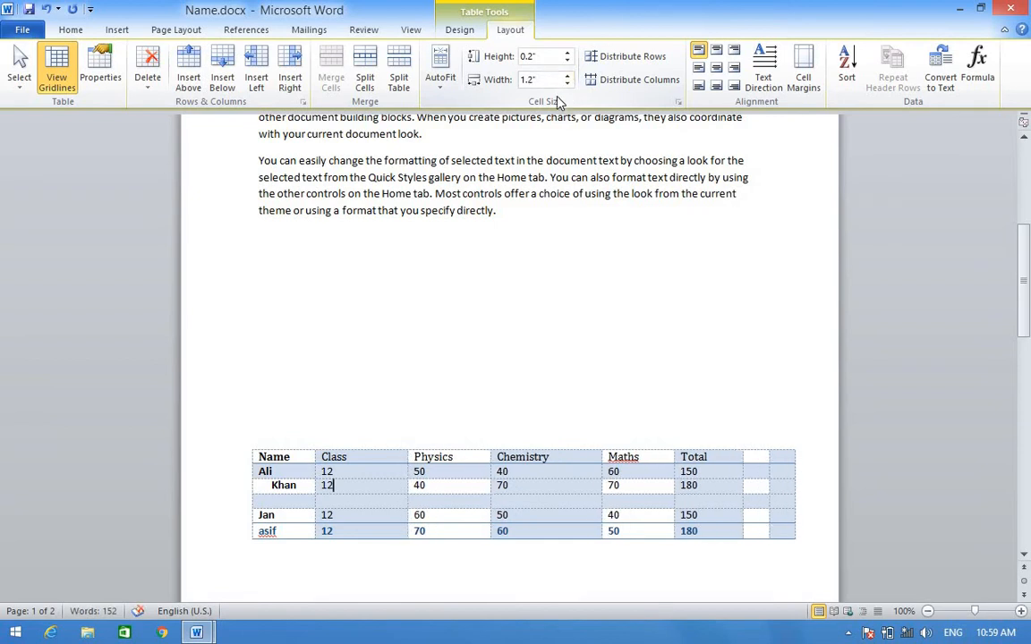
click(631, 57)
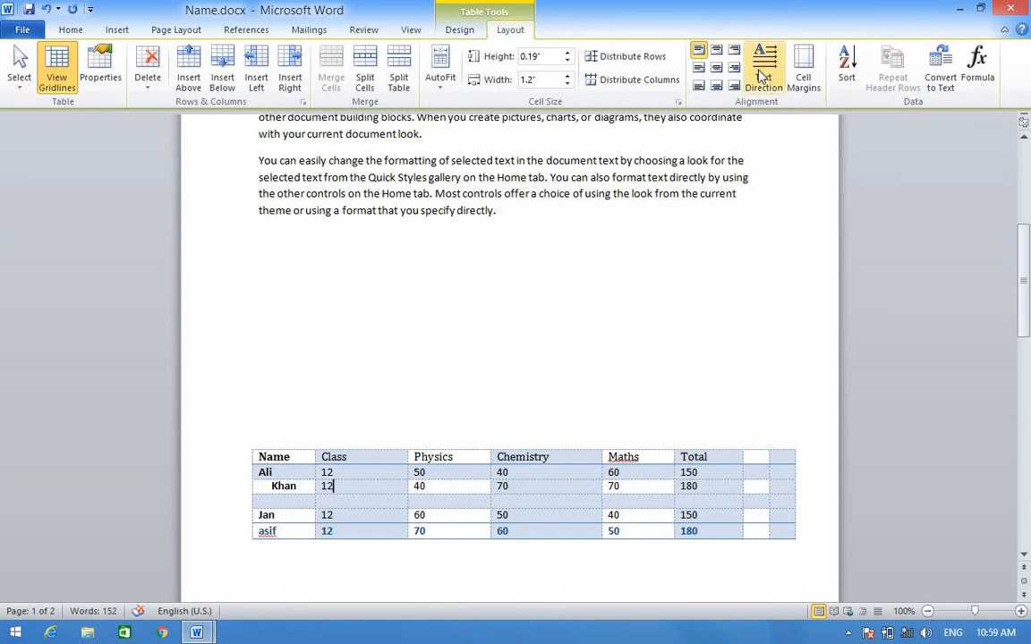
Align the Class value in the marks table's third row to the top center of its cell.
click(703, 52)
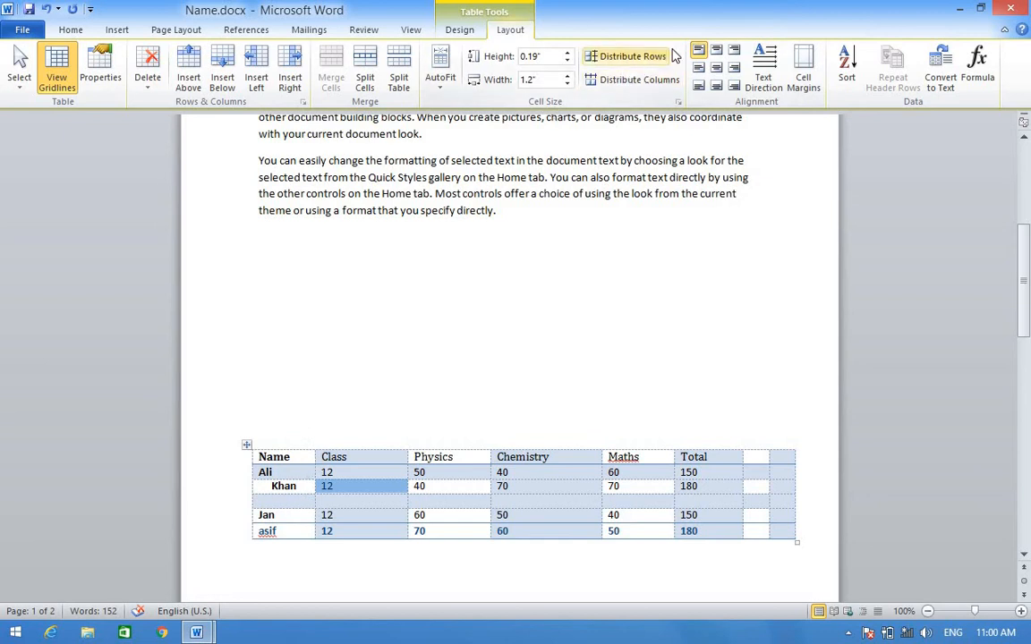
click(719, 54)
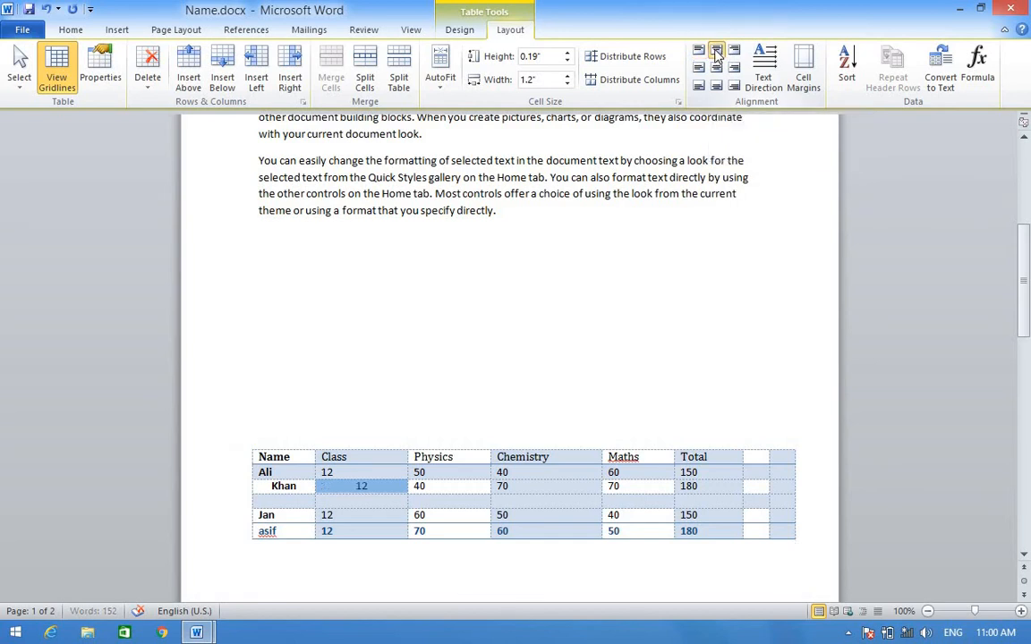
click(259, 403)
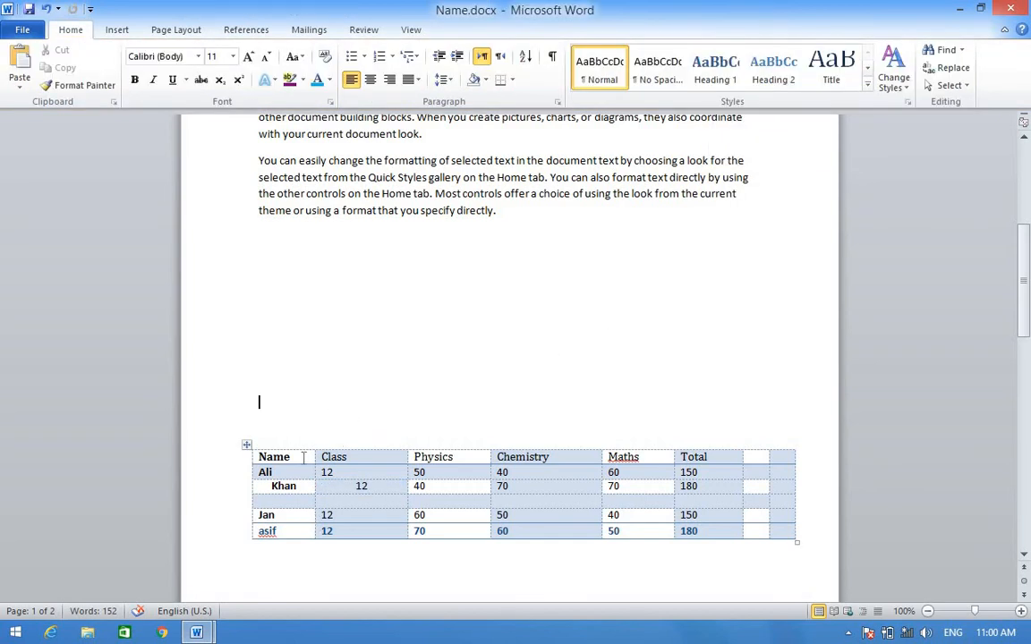
Try all nine cell alignments on the whole marks table, finishing with Align Top Left.
drag(261, 454, 760, 559)
click(510, 30)
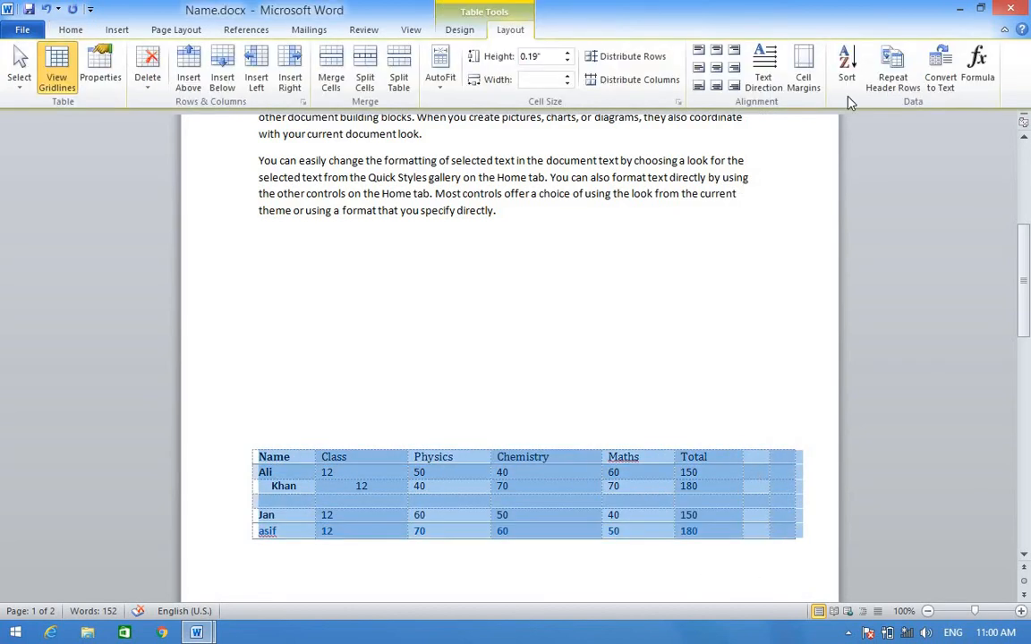
click(700, 52)
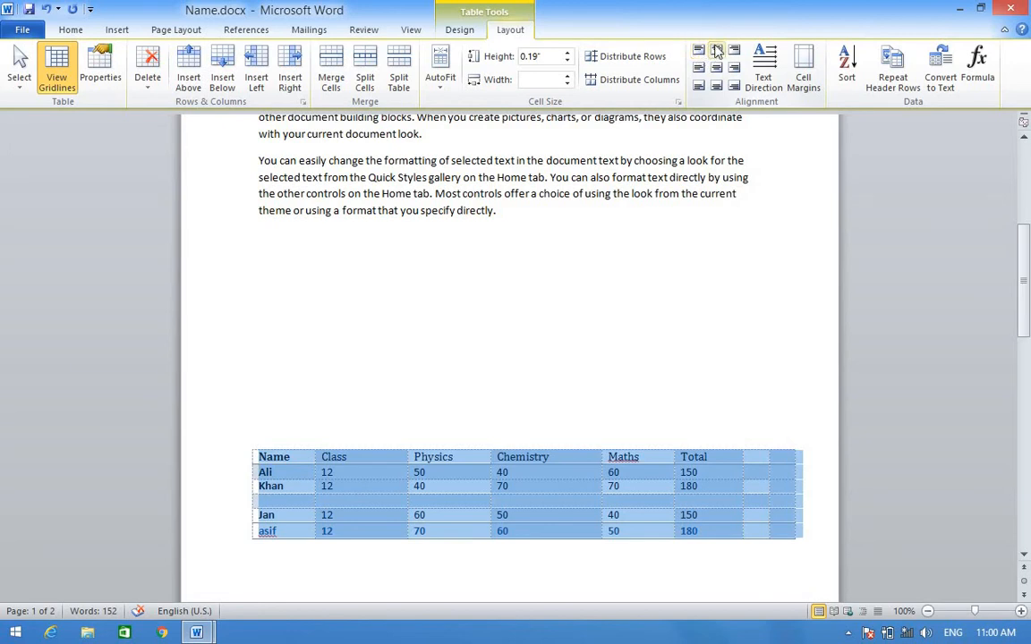
click(716, 51)
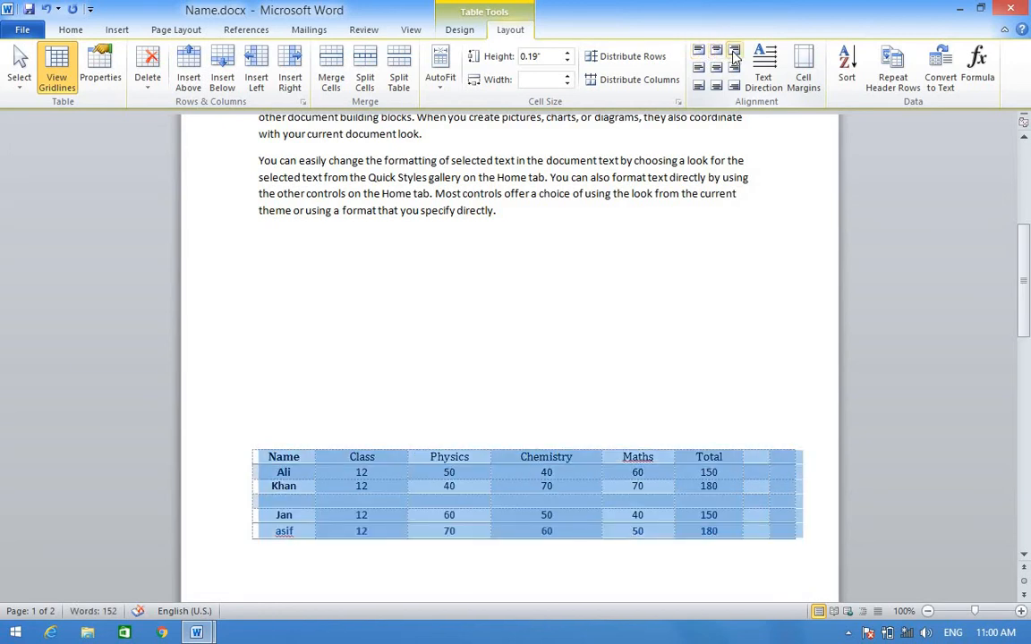
click(734, 56)
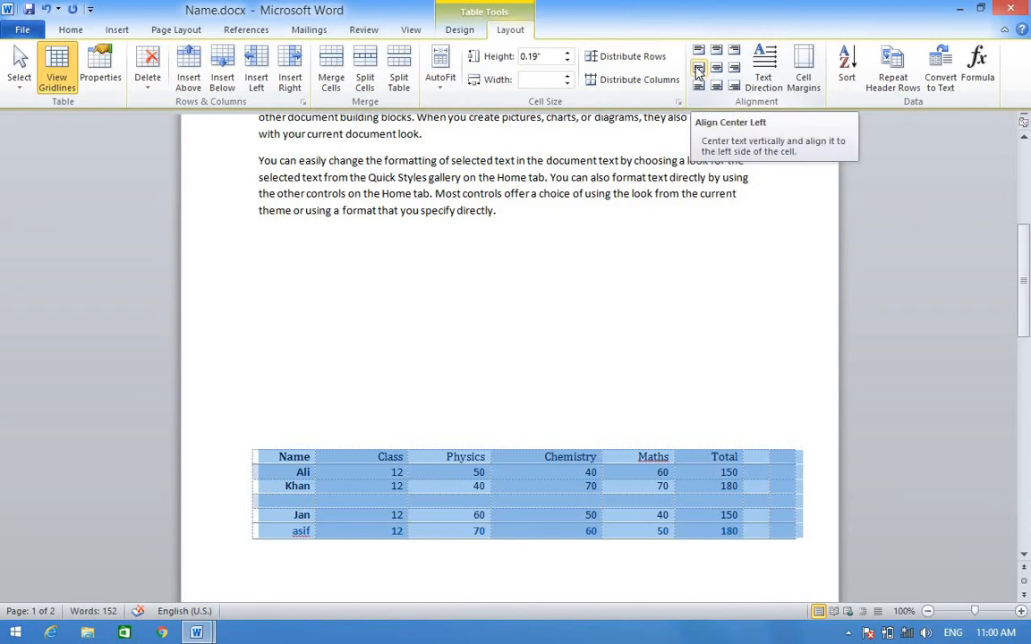
click(697, 70)
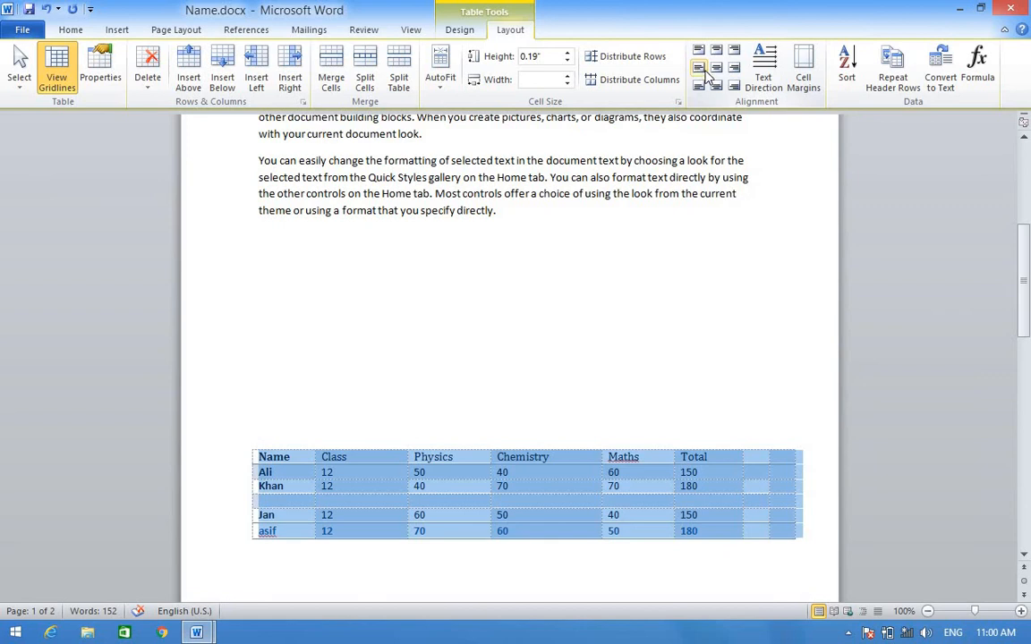
click(717, 69)
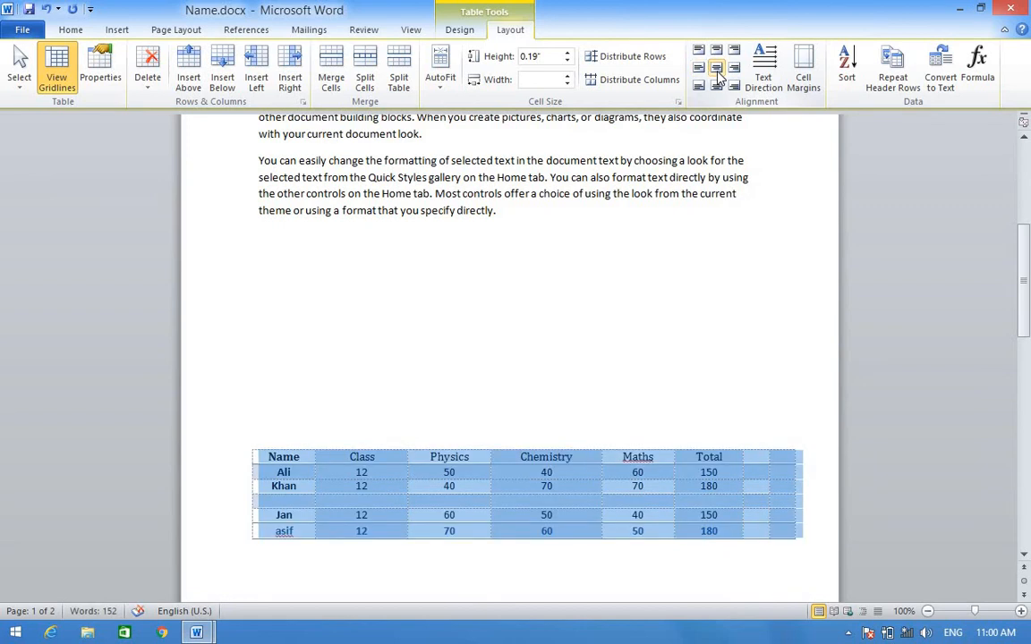
click(733, 70)
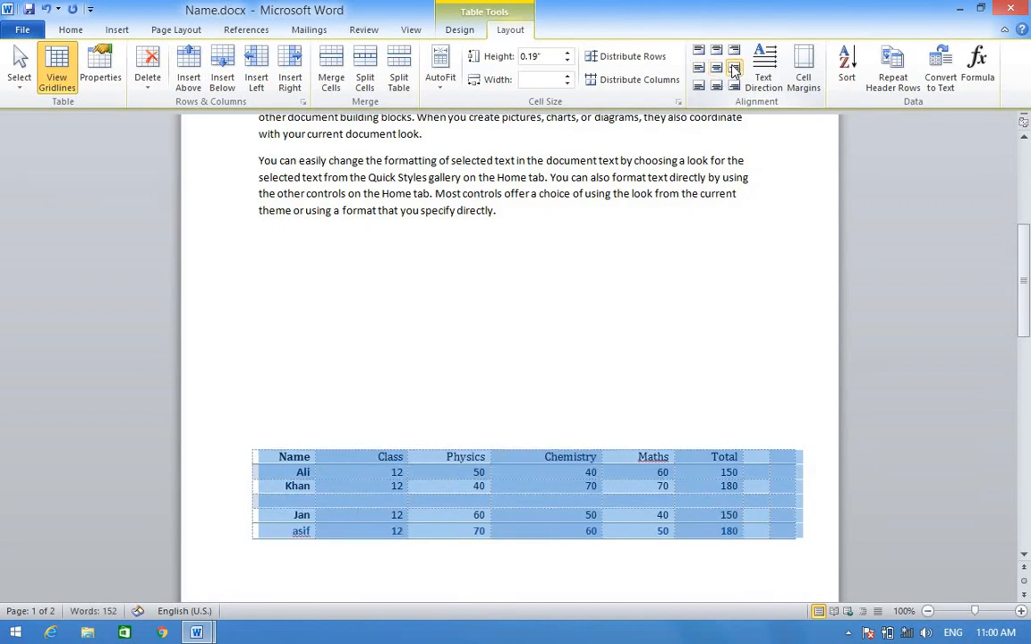
click(698, 86)
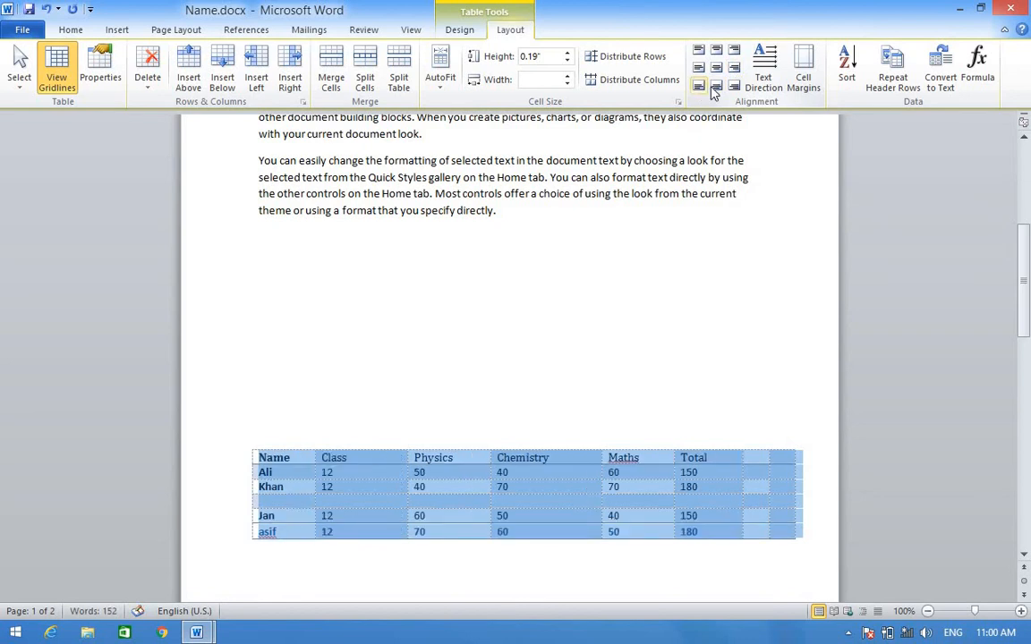
click(720, 89)
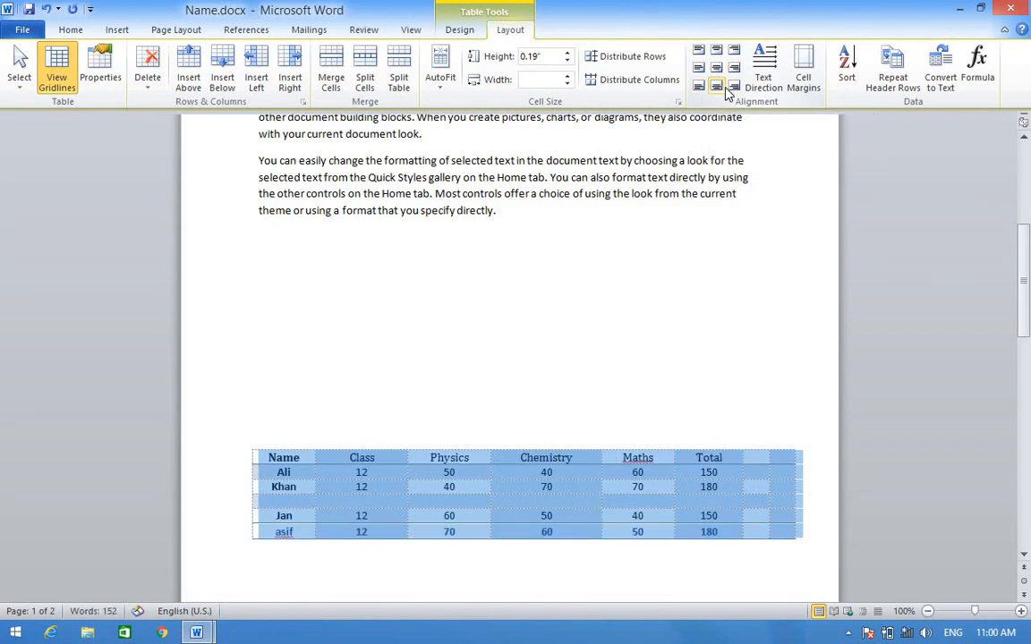
click(734, 87)
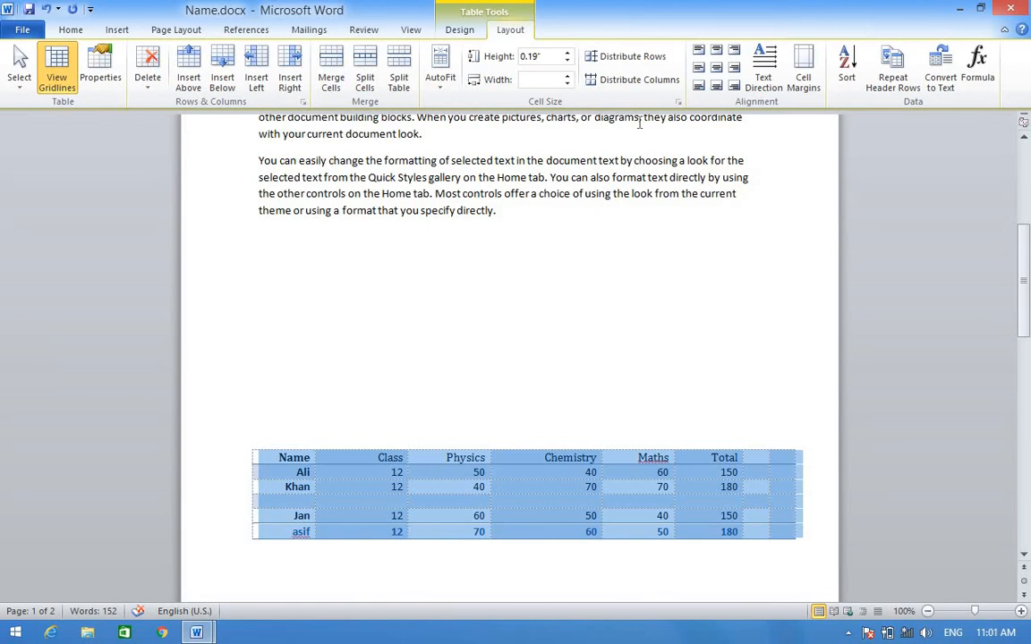
click(698, 54)
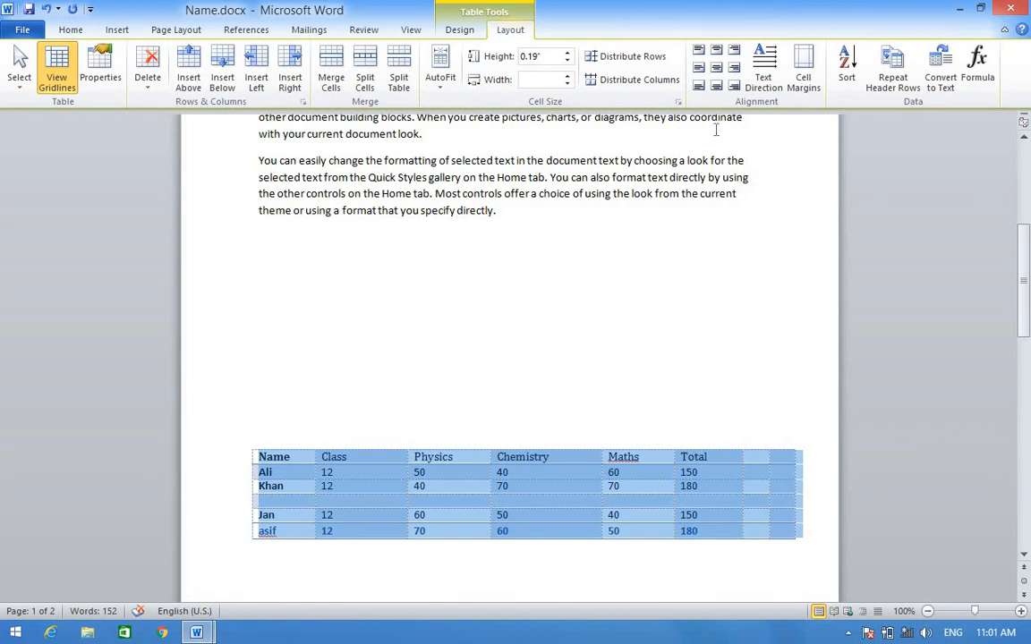
Cycle the whole marks table's text through the vertical and horizontal text directions, and undo the changes.
click(765, 79)
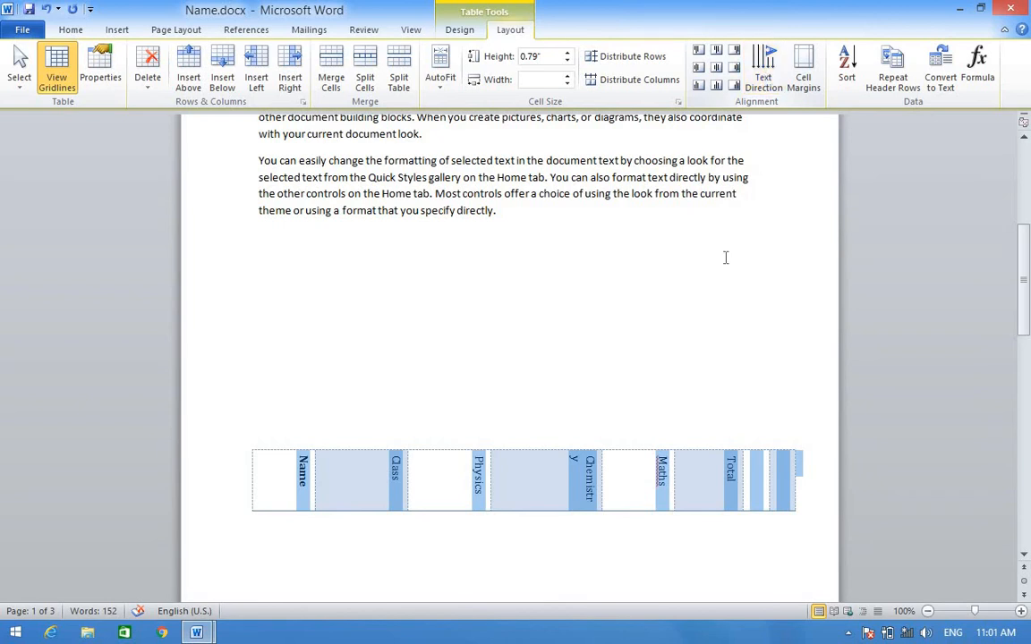
click(765, 85)
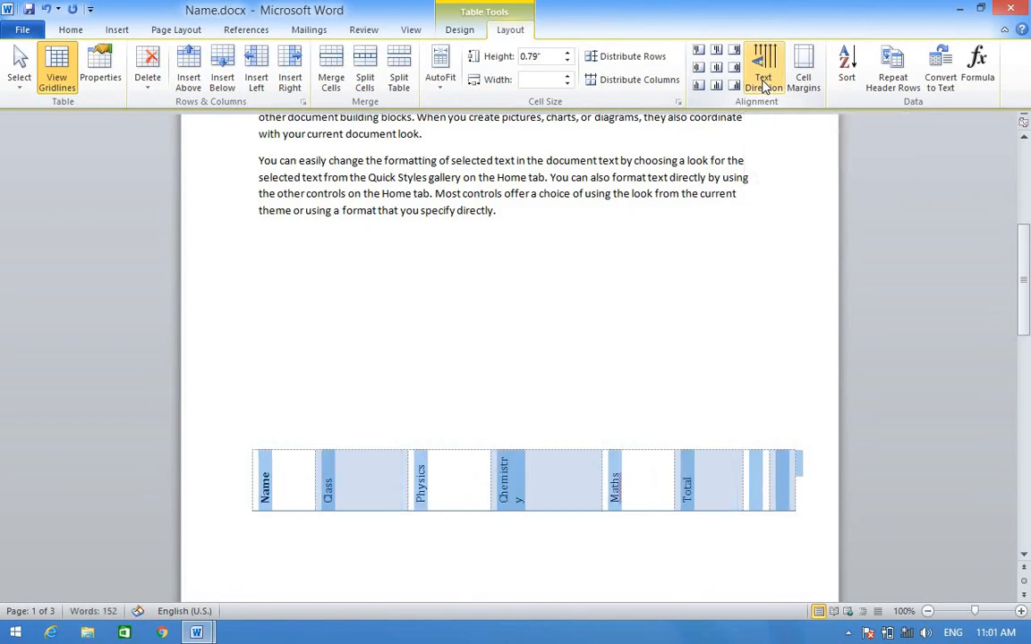
click(765, 85)
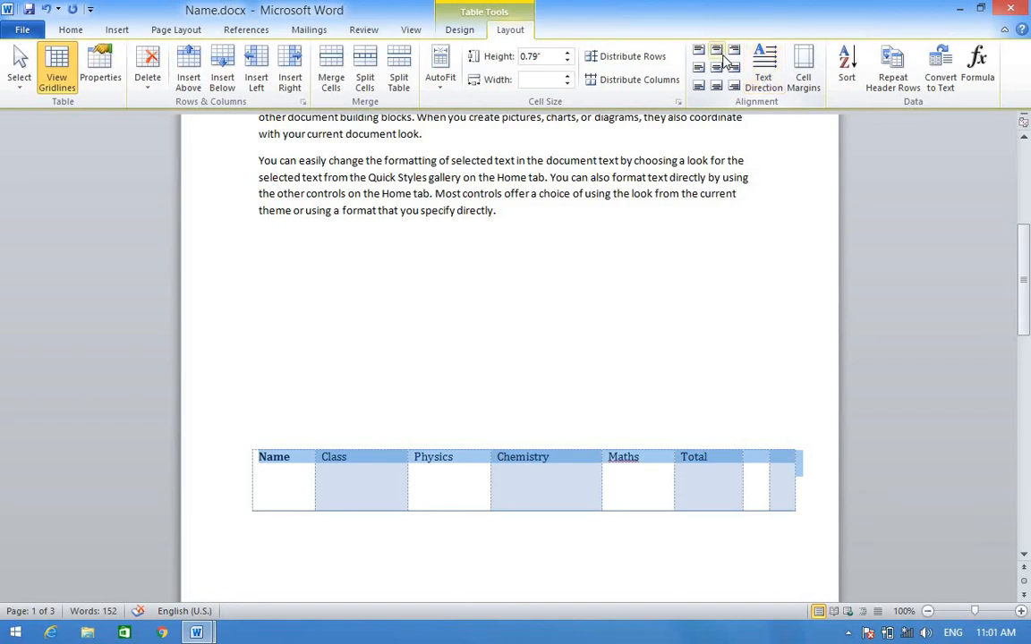
click(762, 67)
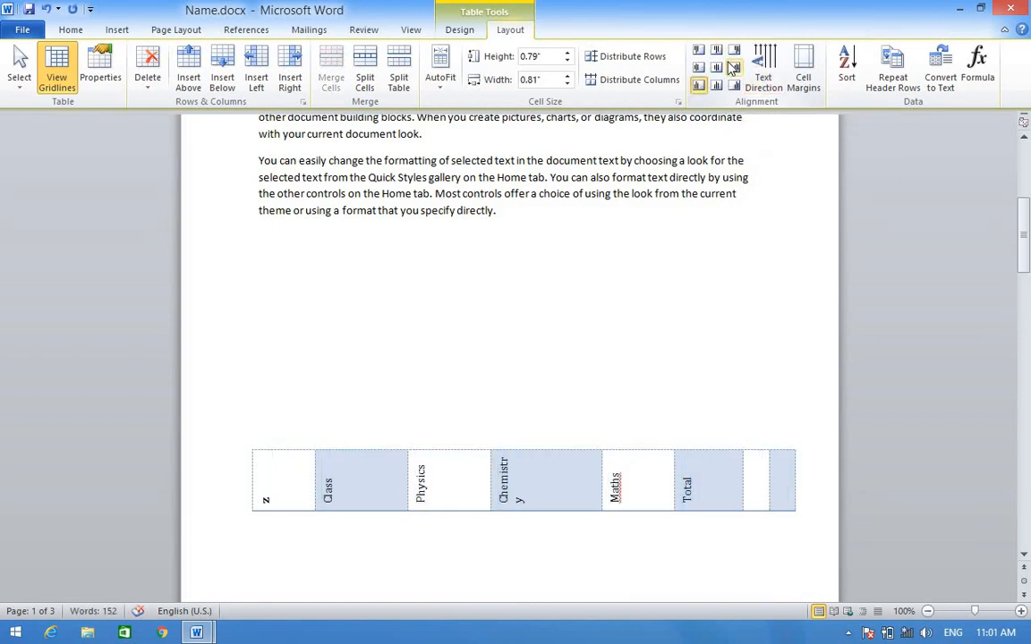
key(ctrl+z)
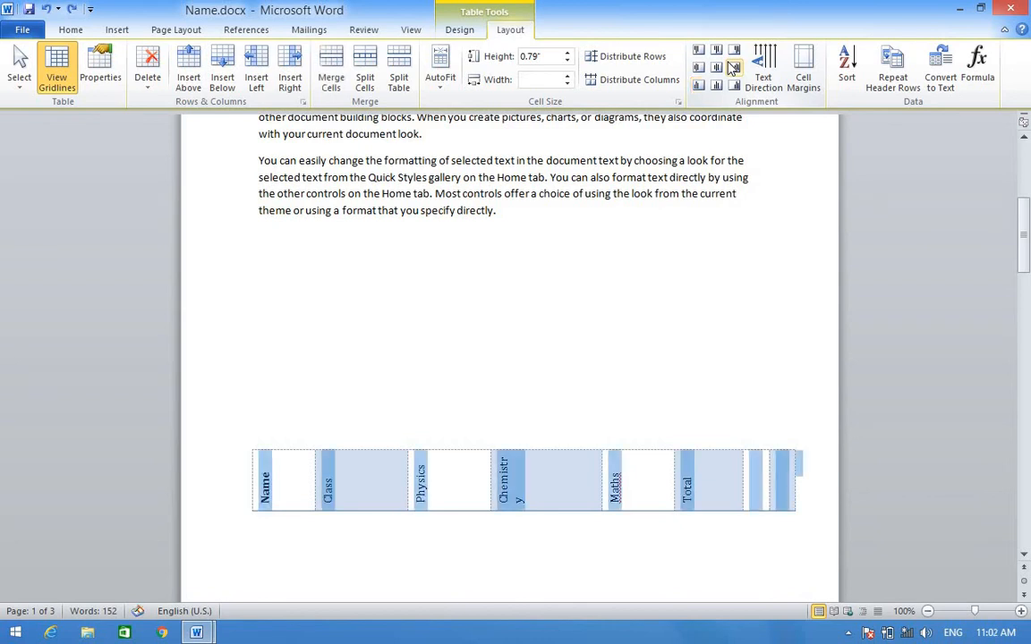
click(367, 306)
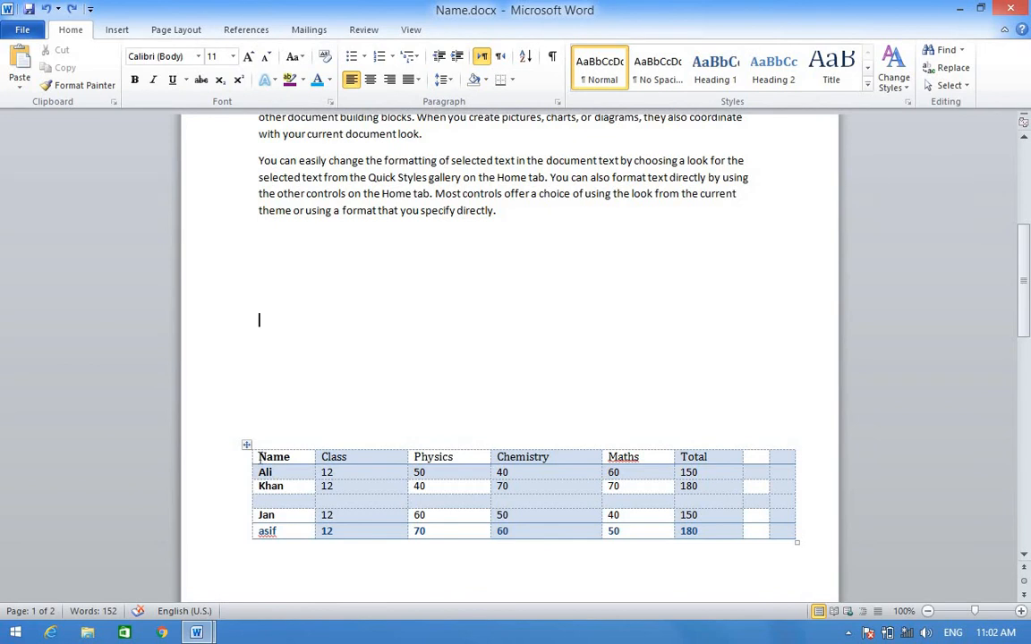
Try the different text directions on only the Name header cell of the marks table, and undo them.
drag(259, 458, 296, 459)
click(510, 30)
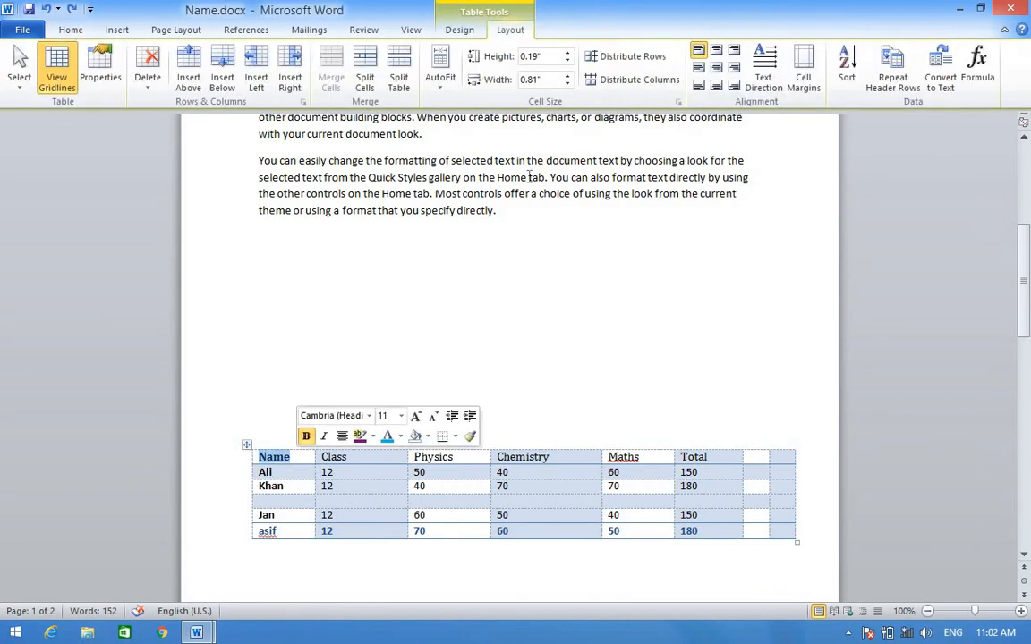
click(770, 77)
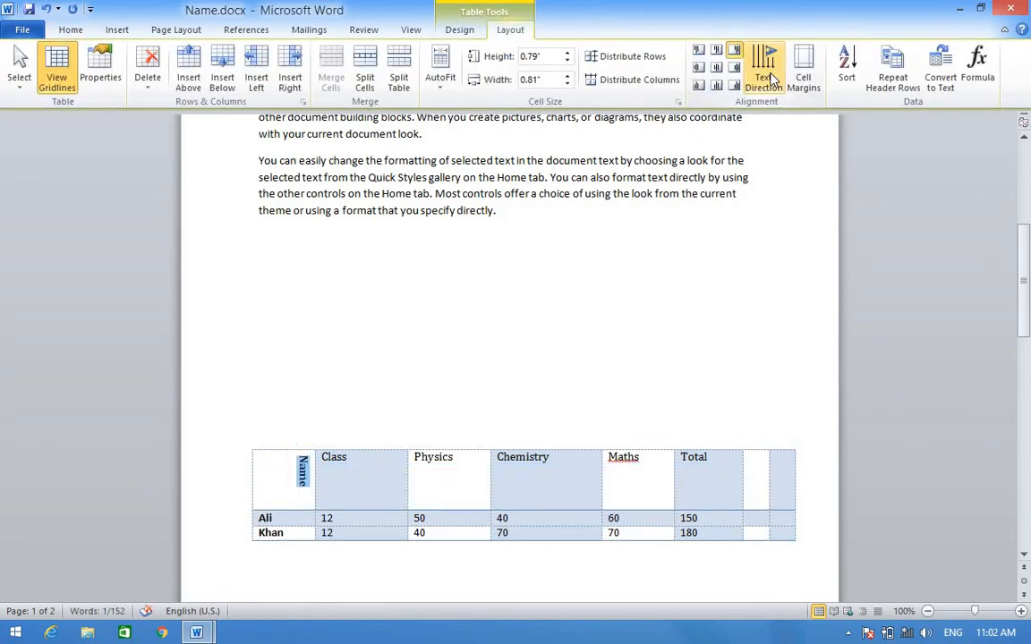
click(771, 78)
click(771, 77)
click(772, 78)
click(771, 78)
click(772, 78)
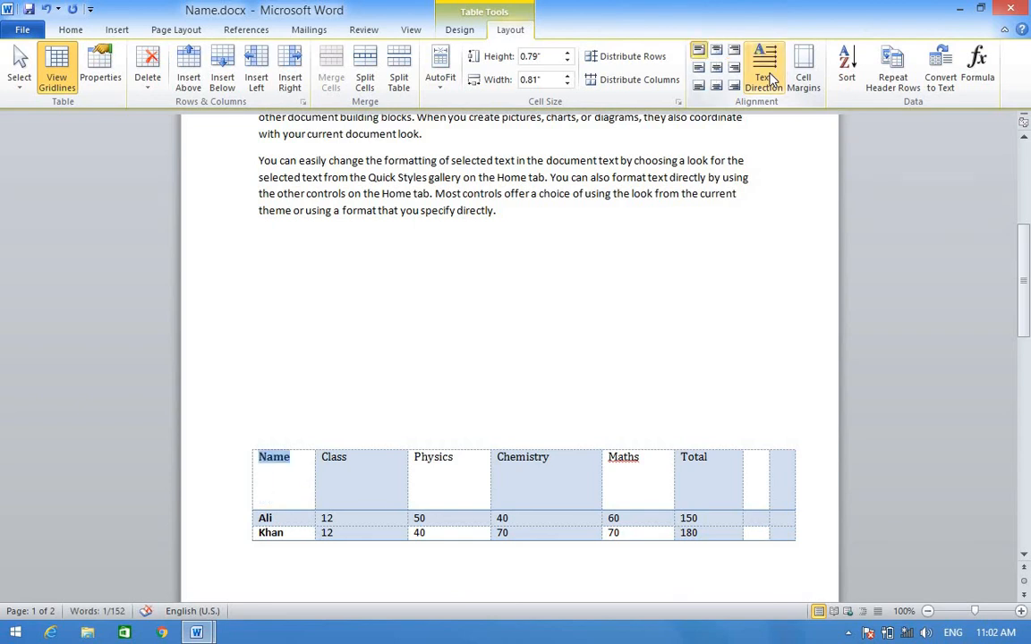
click(772, 77)
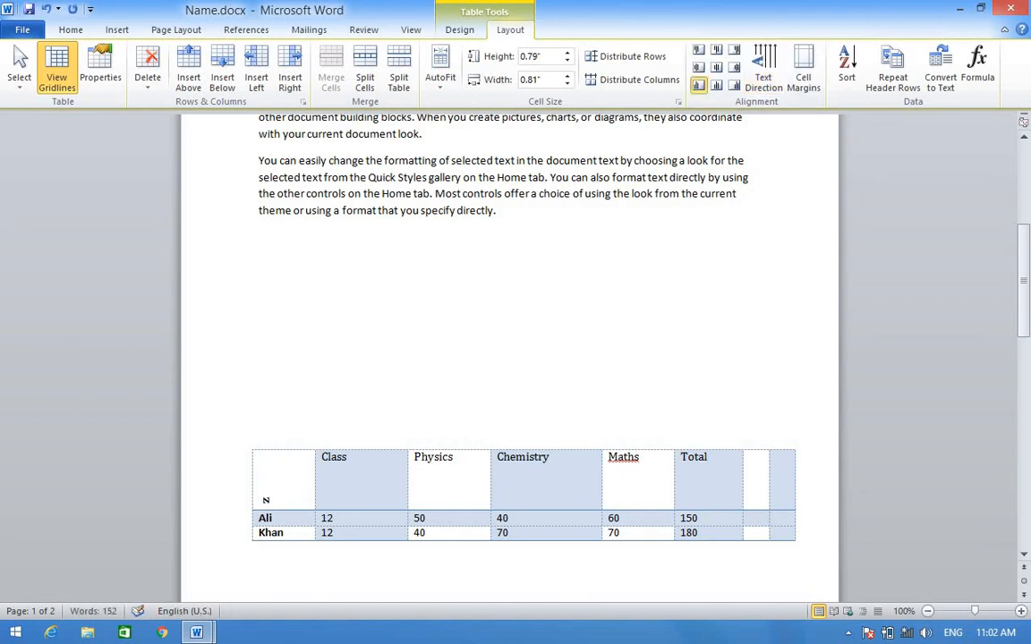
key(ctrl+z)
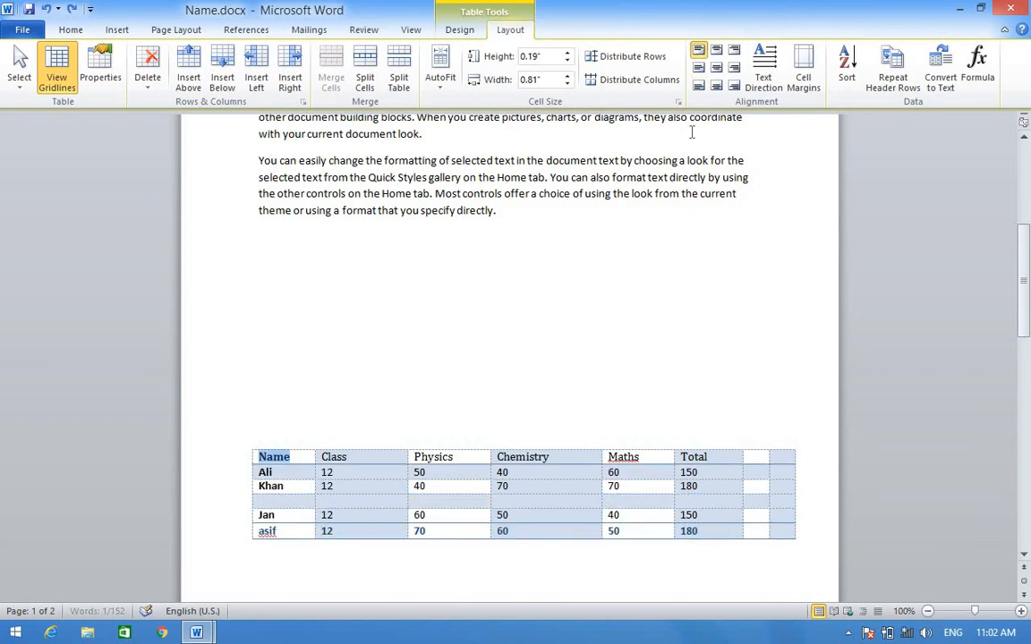
click(802, 80)
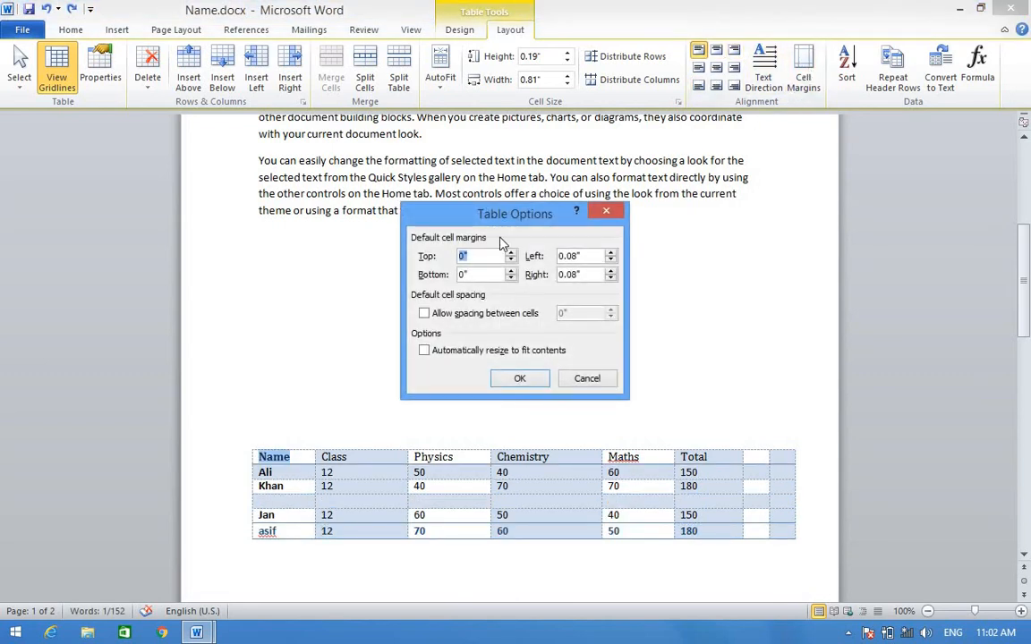
click(511, 253)
key(Escape)
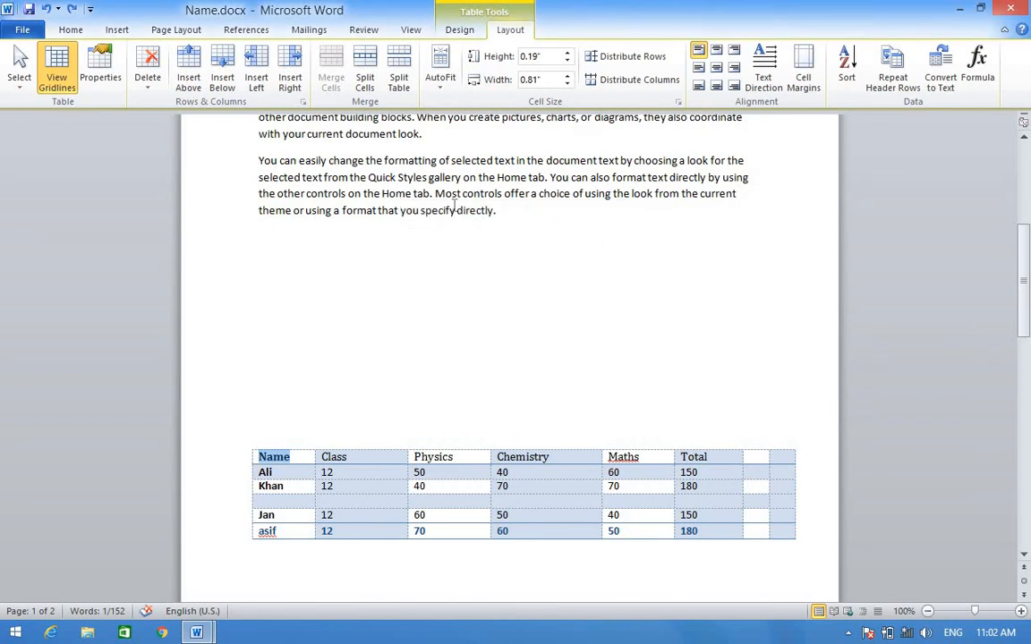
Review the marks table's default cell margin, cell spacing and resize options and accept them.
click(803, 82)
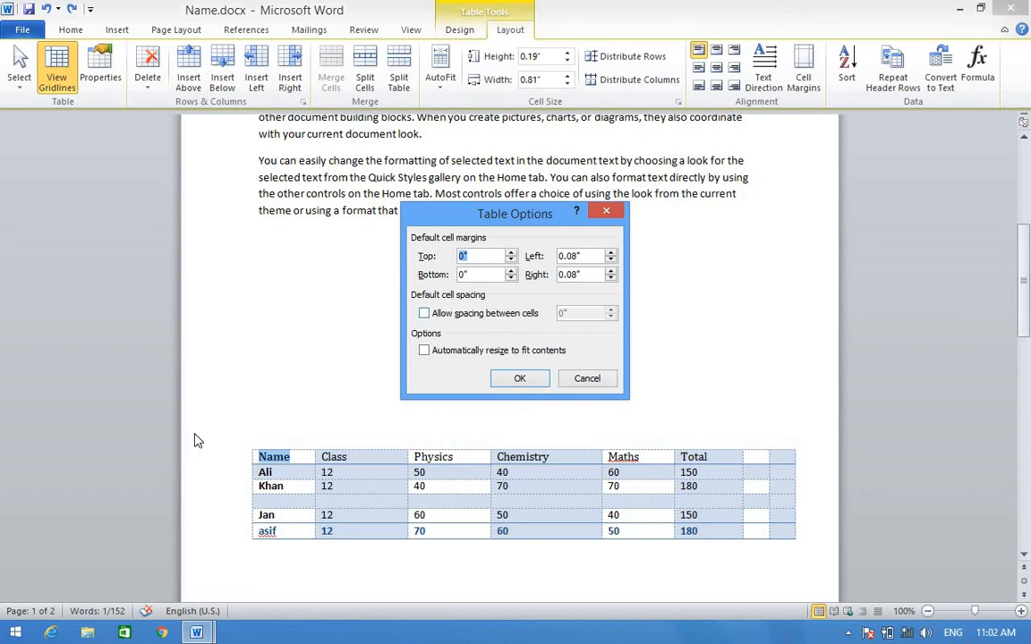
click(238, 410)
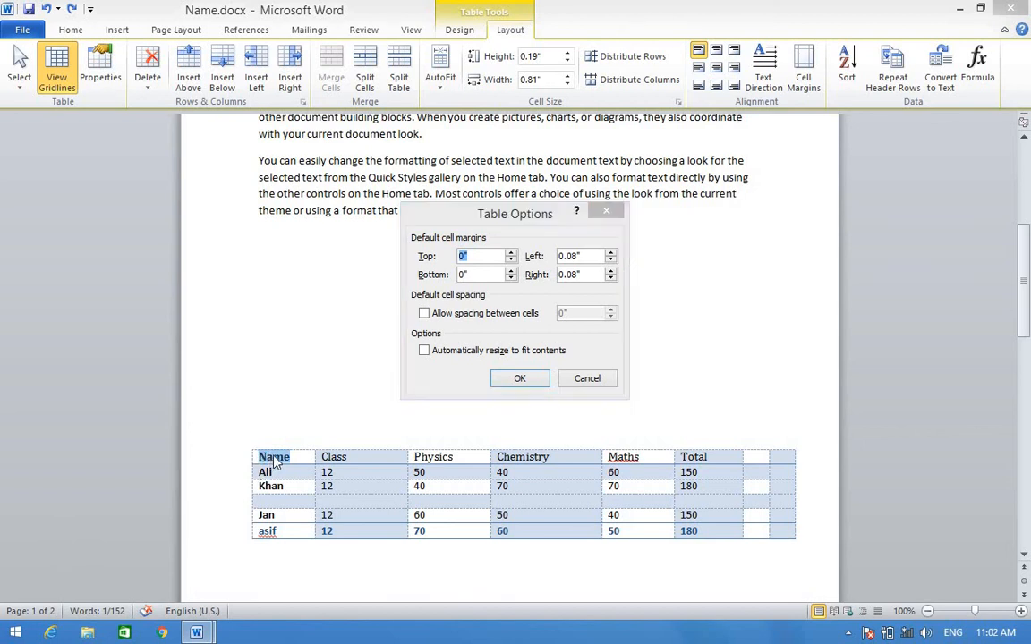
click(520, 378)
click(437, 414)
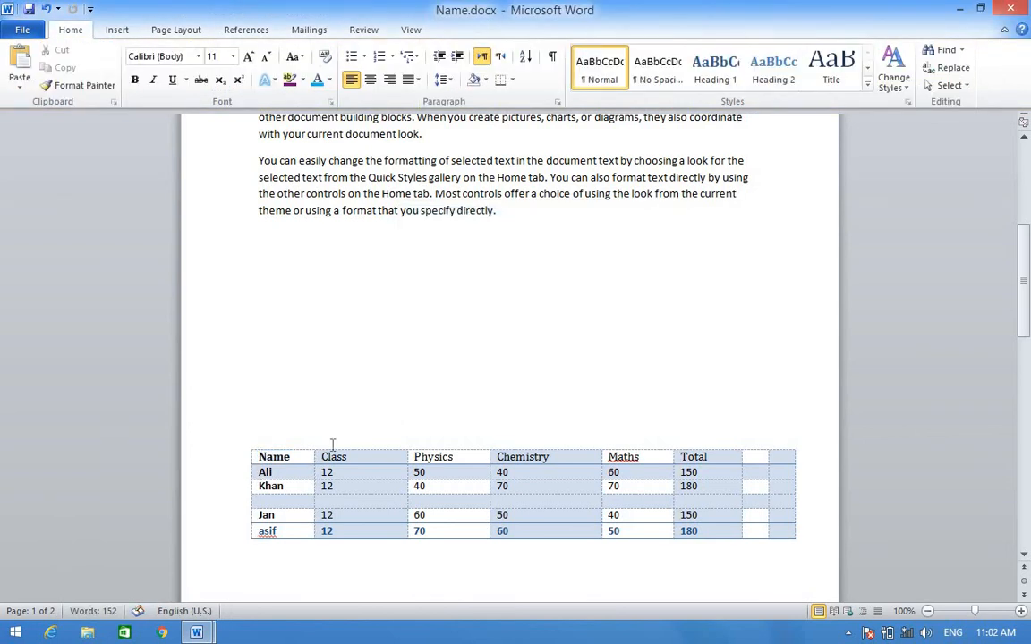
Set the marks table's default cell margins to 0.05" top, 0.04" bottom, 0.13" left and 0.12" right.
click(253, 457)
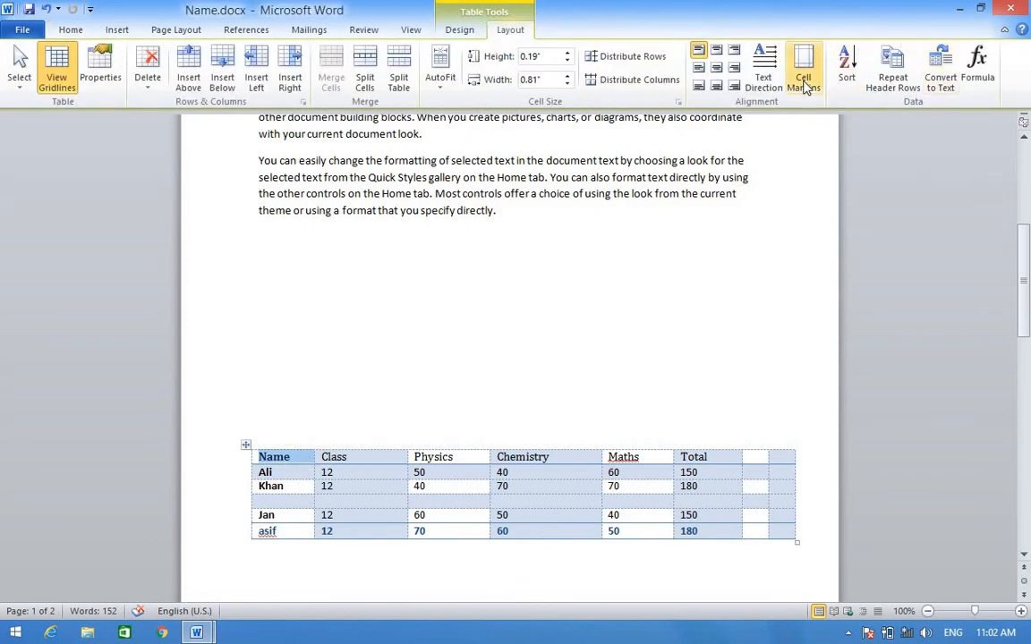
click(805, 80)
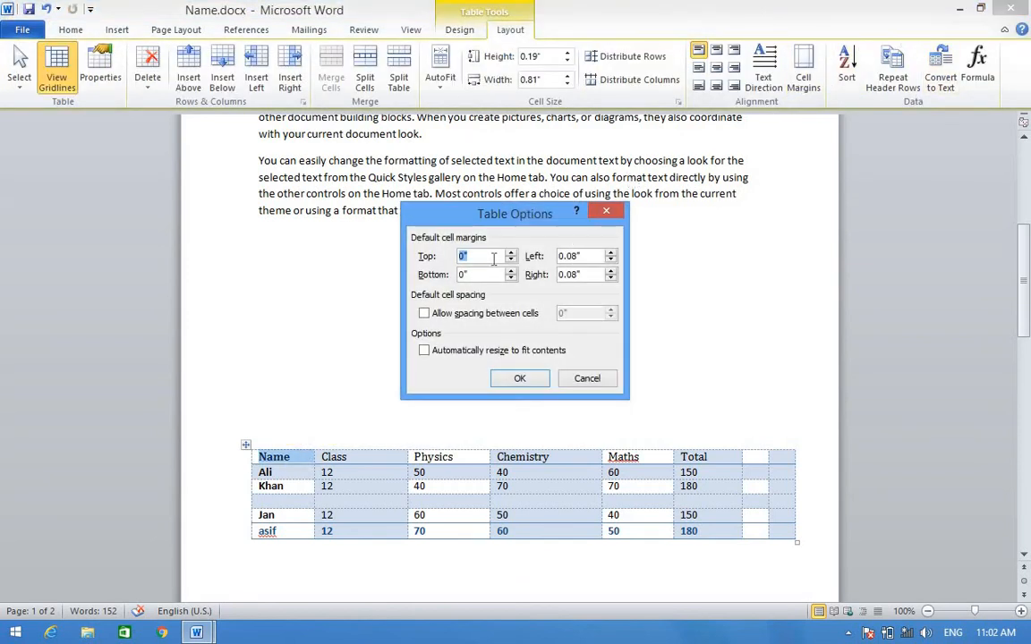
click(512, 254)
click(512, 254)
click(512, 255)
click(512, 254)
click(512, 254)
click(611, 254)
click(611, 254)
click(611, 254)
click(612, 254)
click(611, 254)
click(611, 272)
click(611, 272)
click(611, 272)
click(611, 272)
click(511, 272)
click(511, 271)
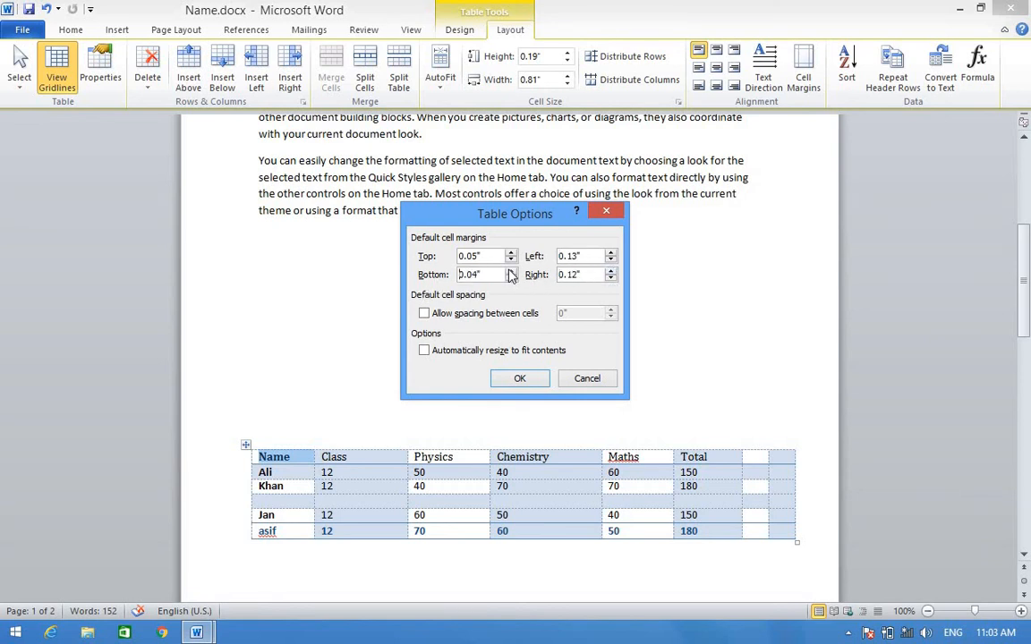
click(520, 378)
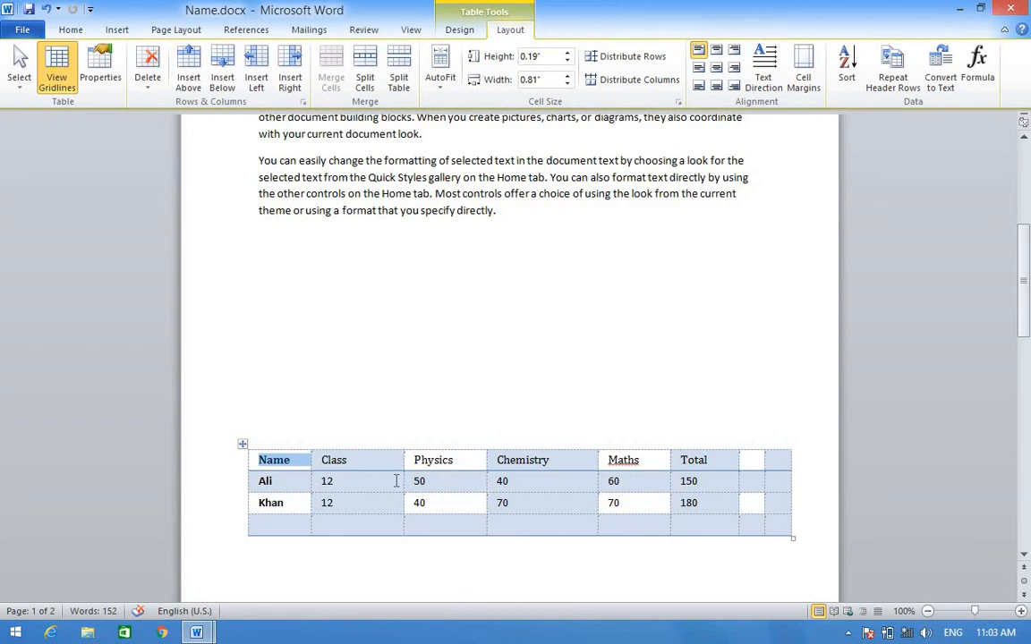
Review the marks table's cell margin, spacing and resize options, and undo the last cell margin change.
click(808, 89)
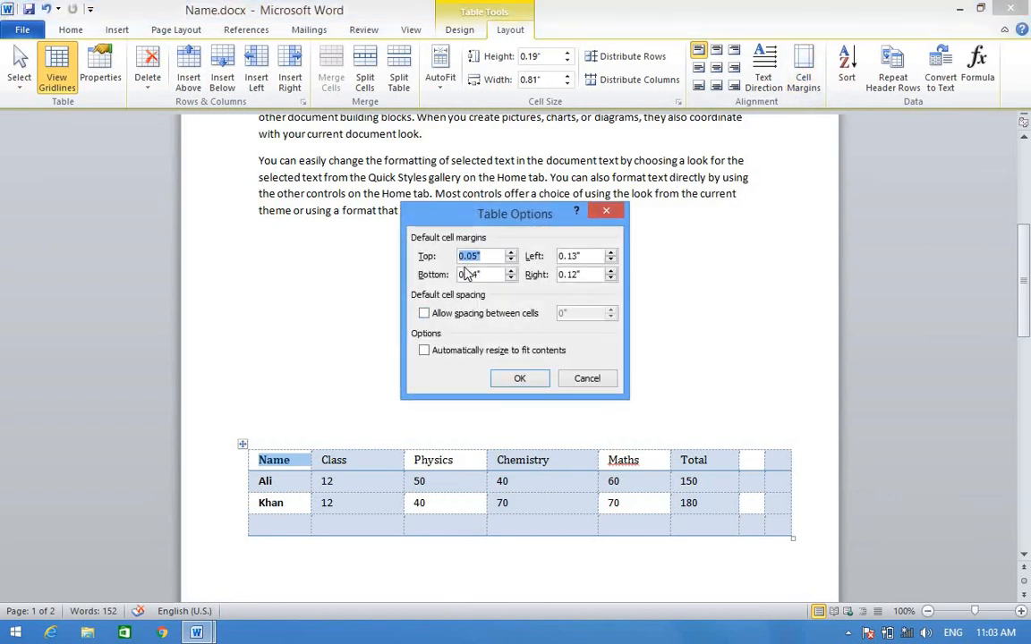
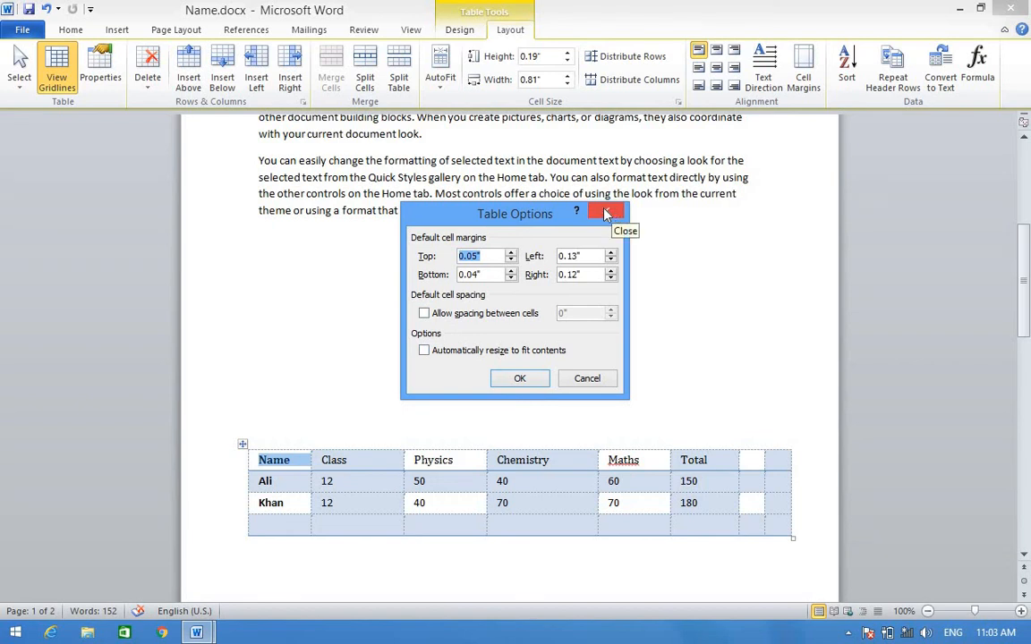
click(605, 214)
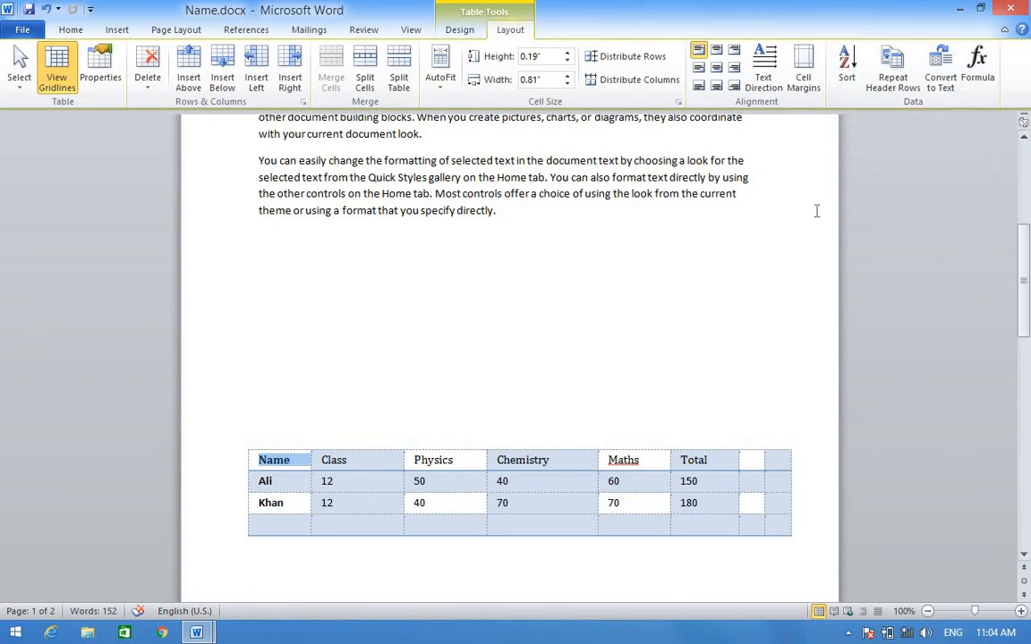
key(ctrl+v)
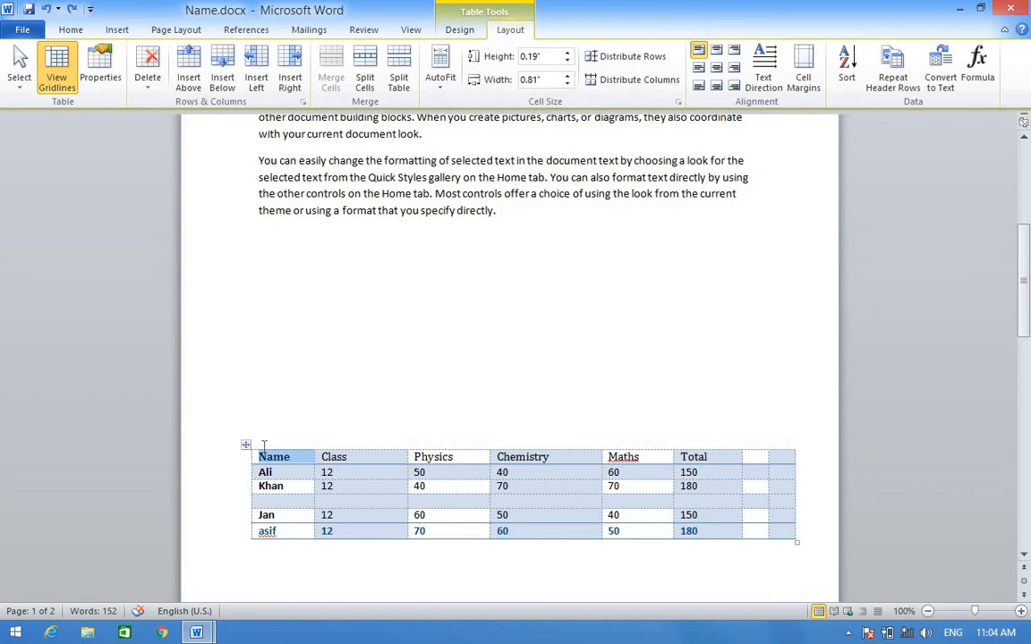
Sort the marks table by the Name column as text in descending order, treating the first row as a header row.
drag(253, 457, 303, 557)
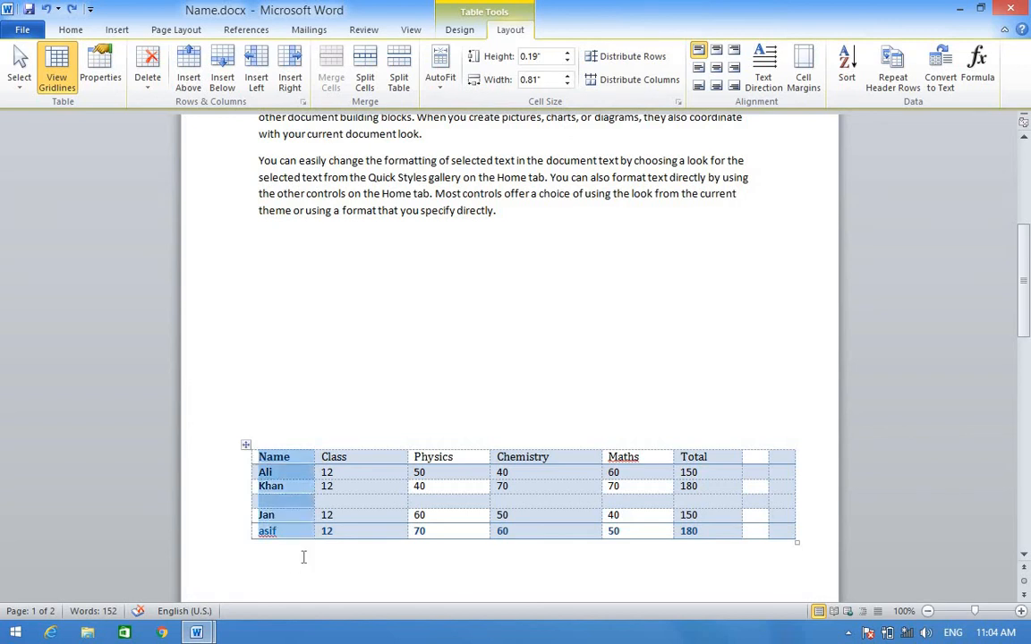
click(850, 72)
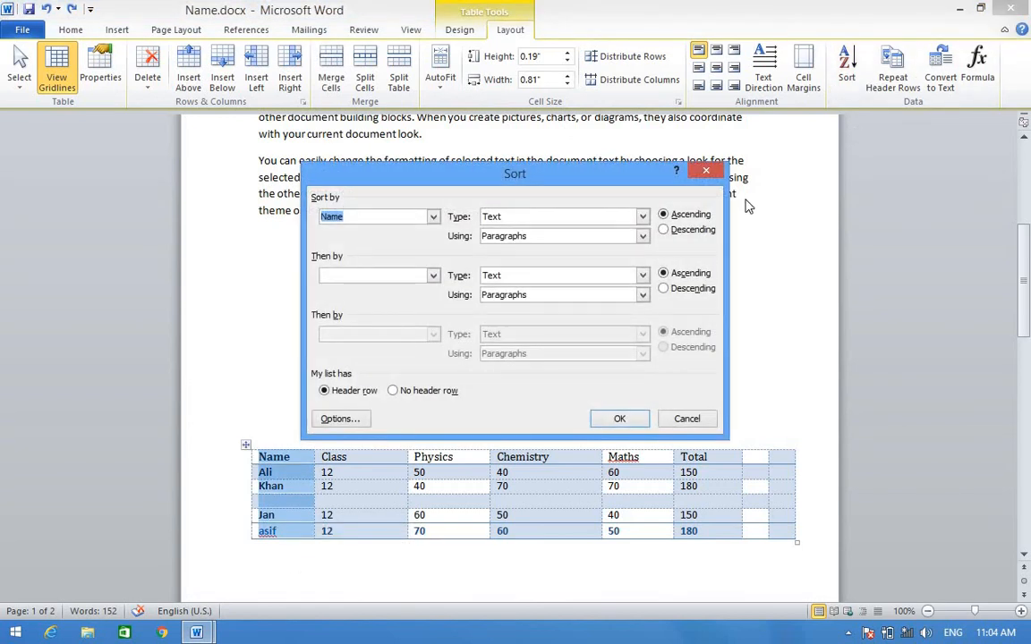
click(667, 230)
click(666, 288)
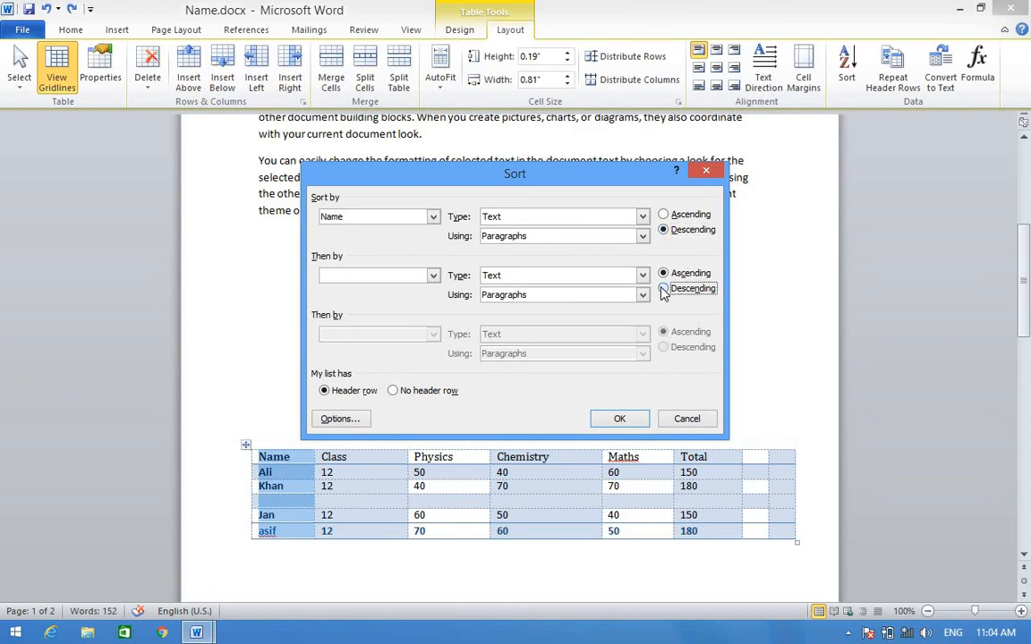
click(622, 418)
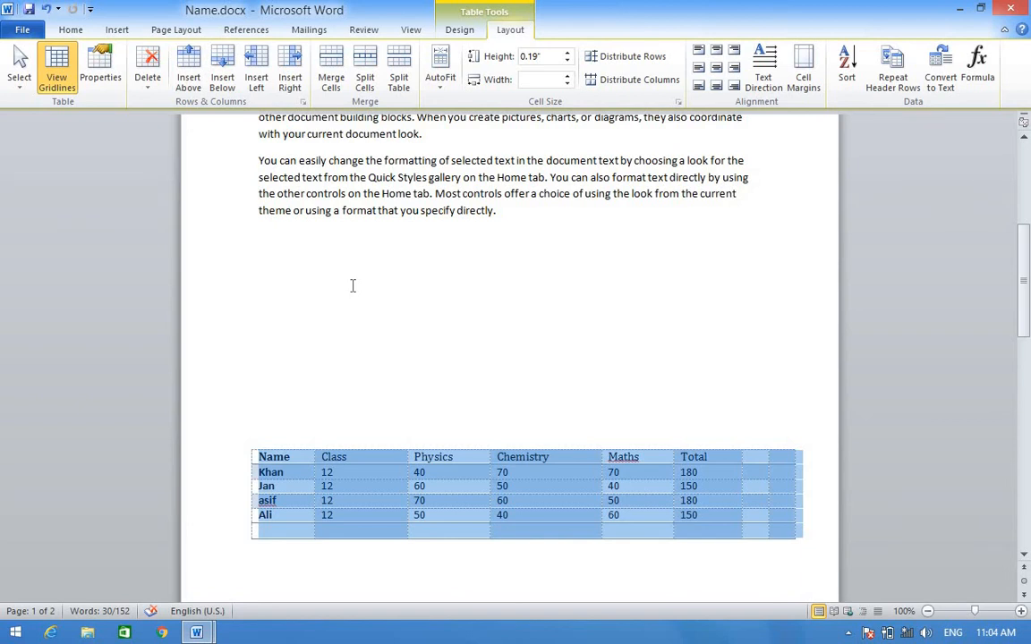
Set the marks table's header row to repeat on each page and check the following page.
click(873, 68)
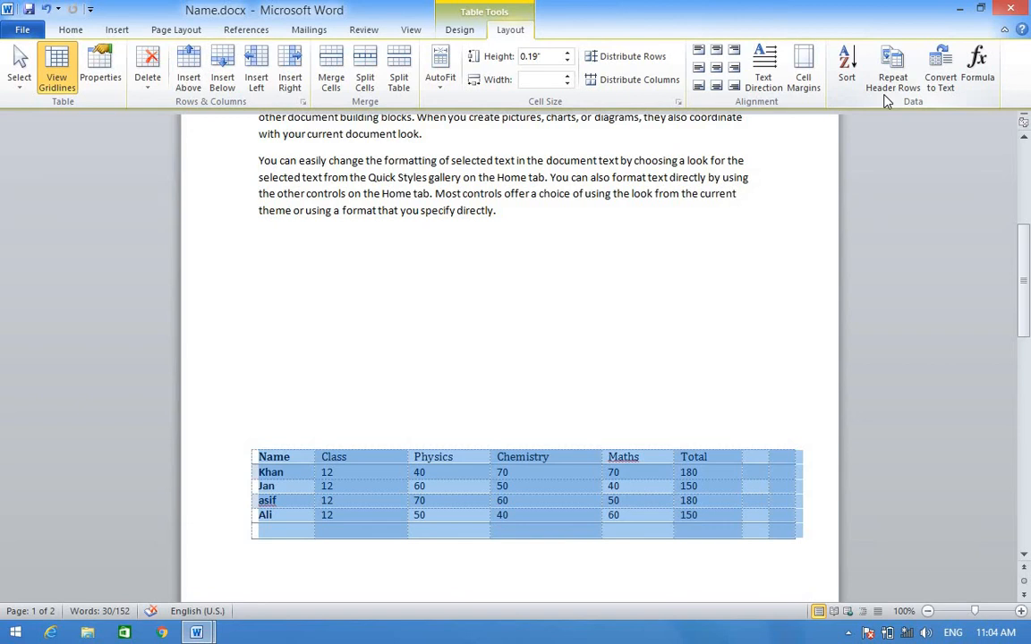
click(511, 292)
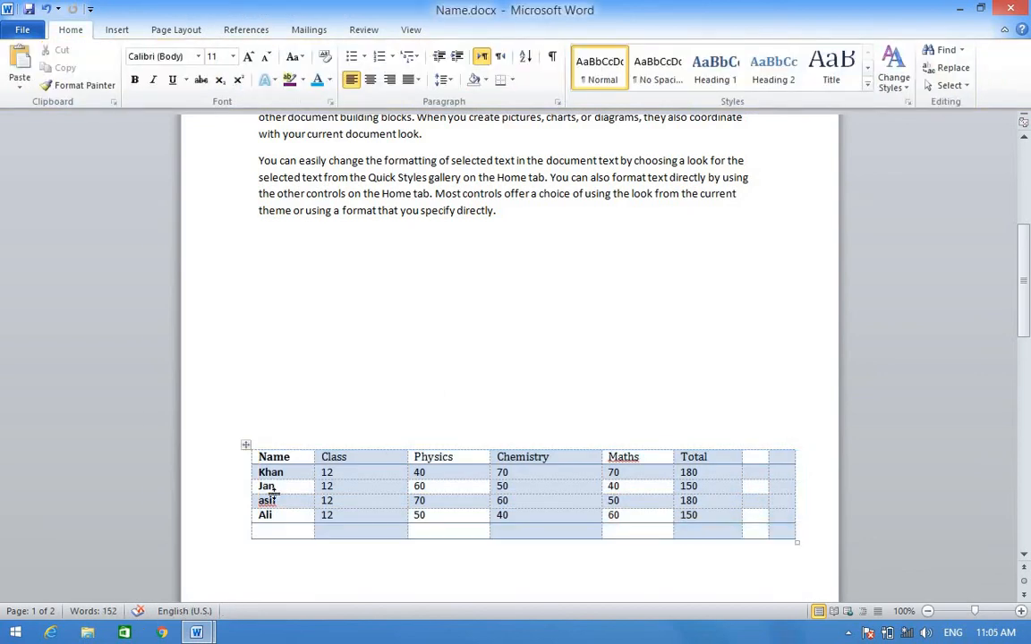
drag(253, 462, 713, 466)
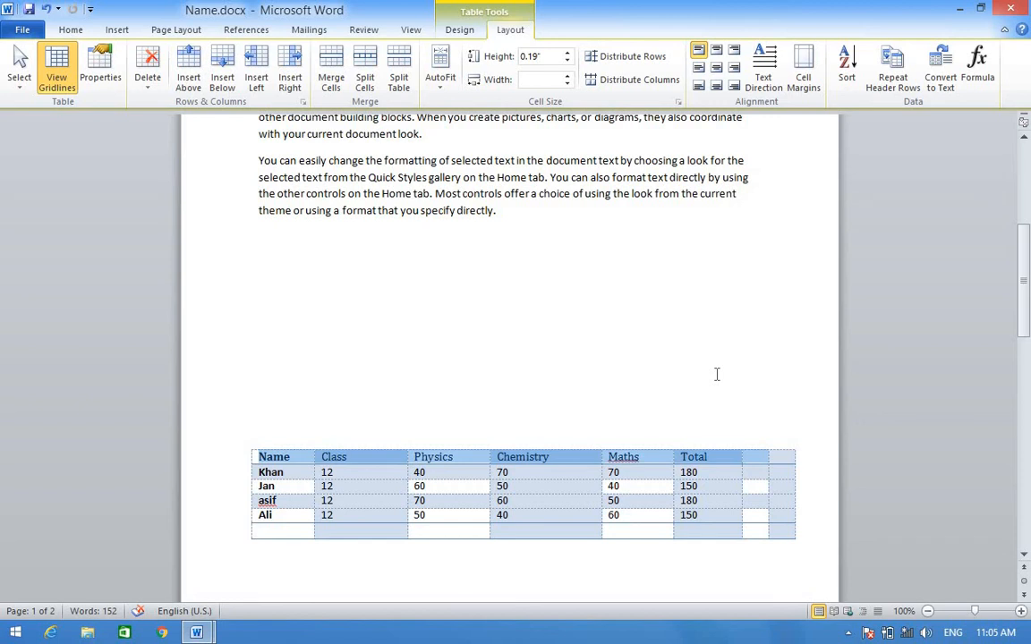
click(891, 71)
scroll(771, 306, down, 5)
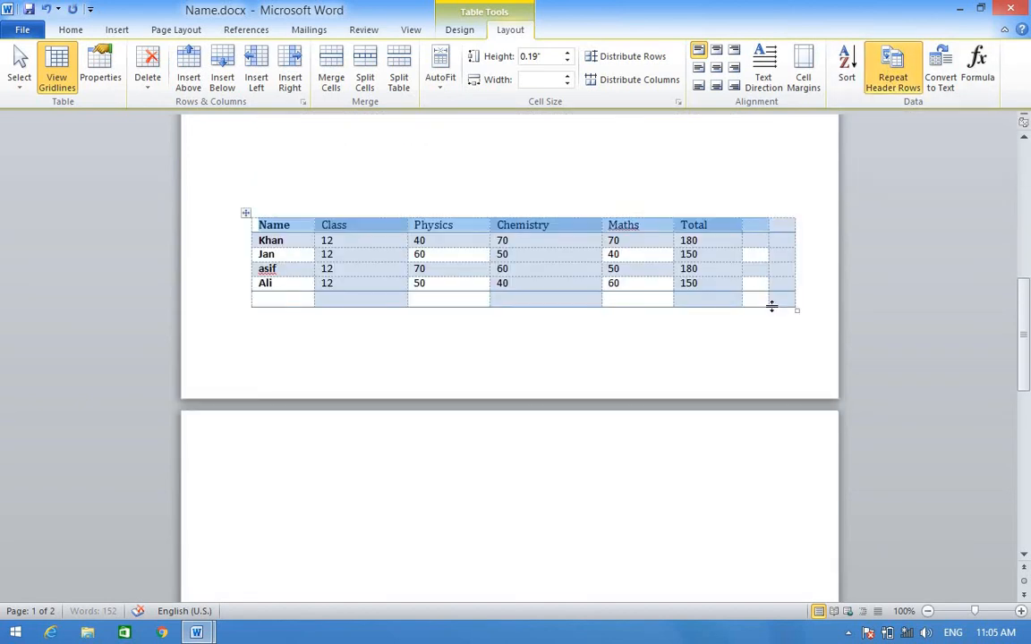
scroll(297, 223, down, 12)
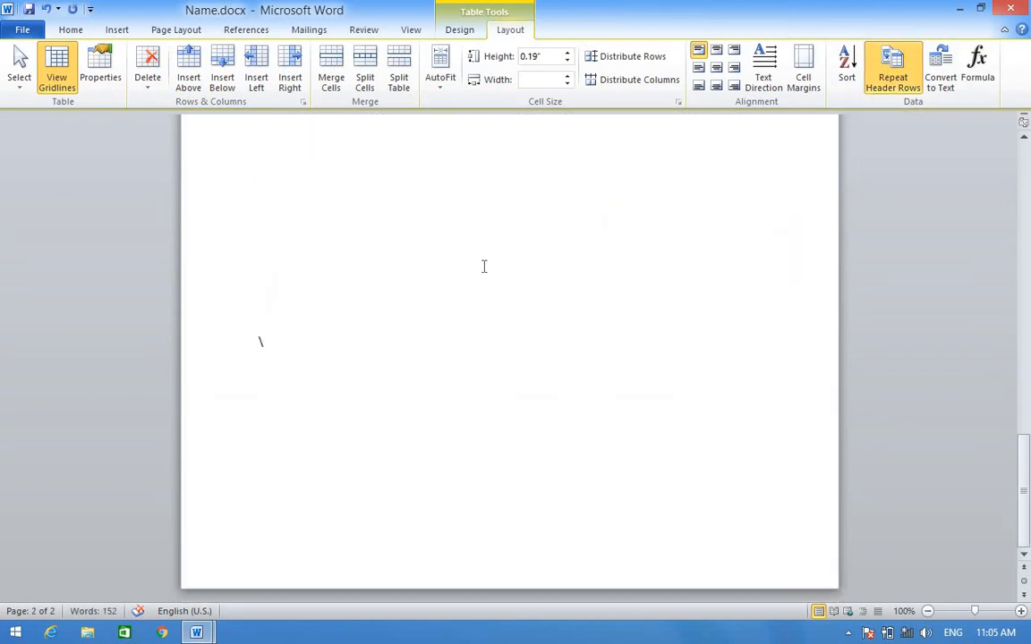
scroll(480, 259, up, 5)
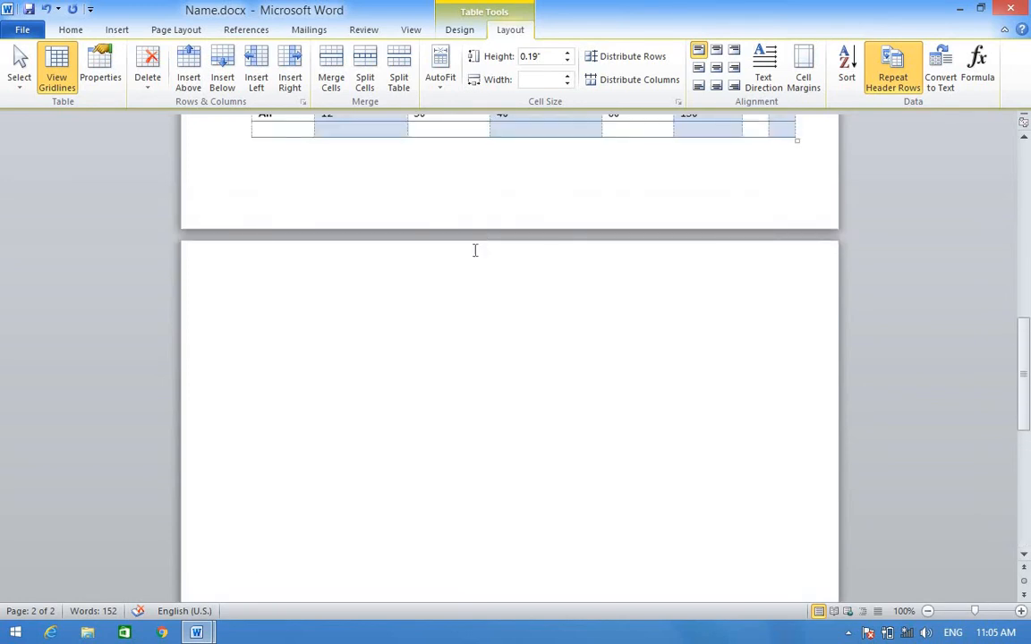
scroll(421, 159, up, 5)
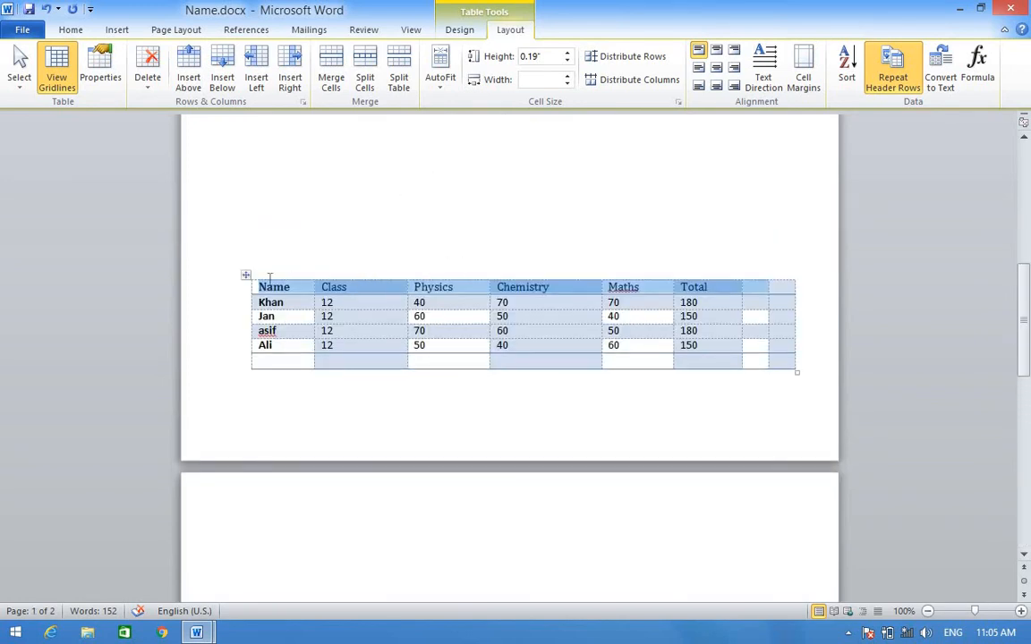
scroll(572, 376, down, 10)
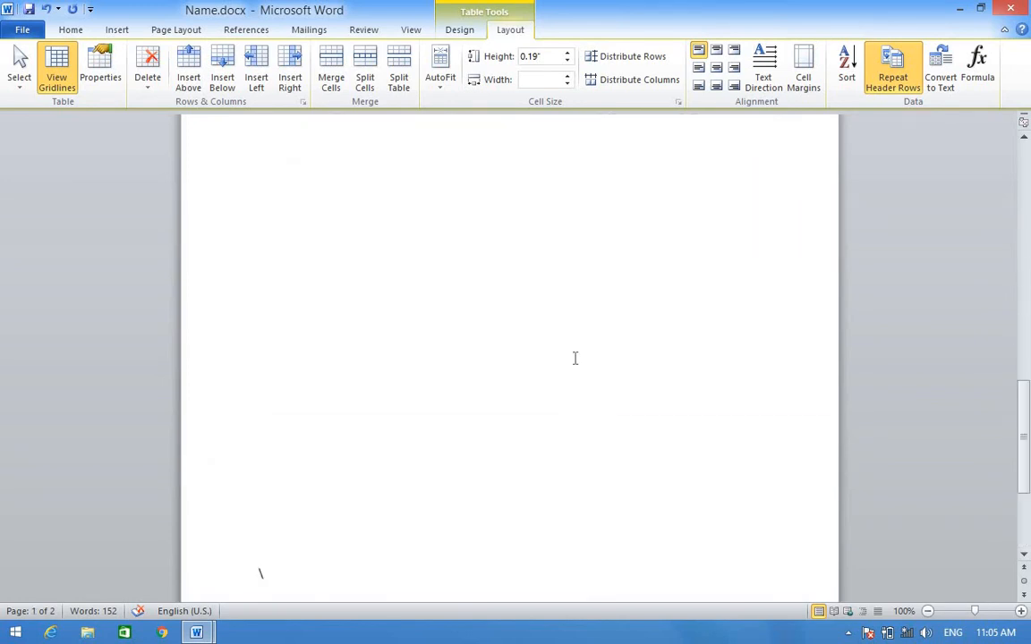
scroll(575, 358, down, 5)
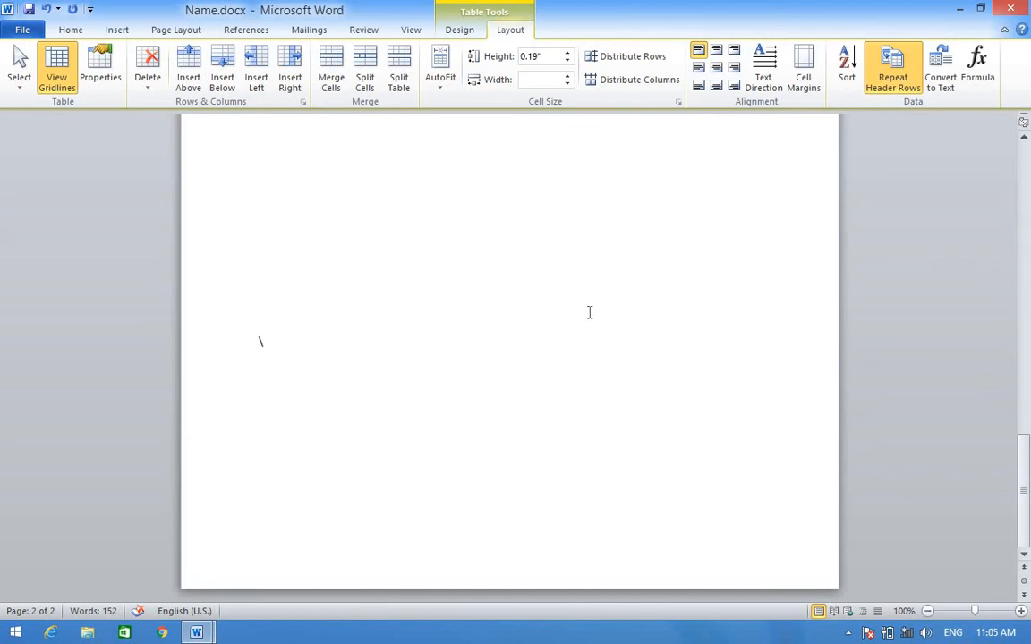
scroll(899, 193, up, 15)
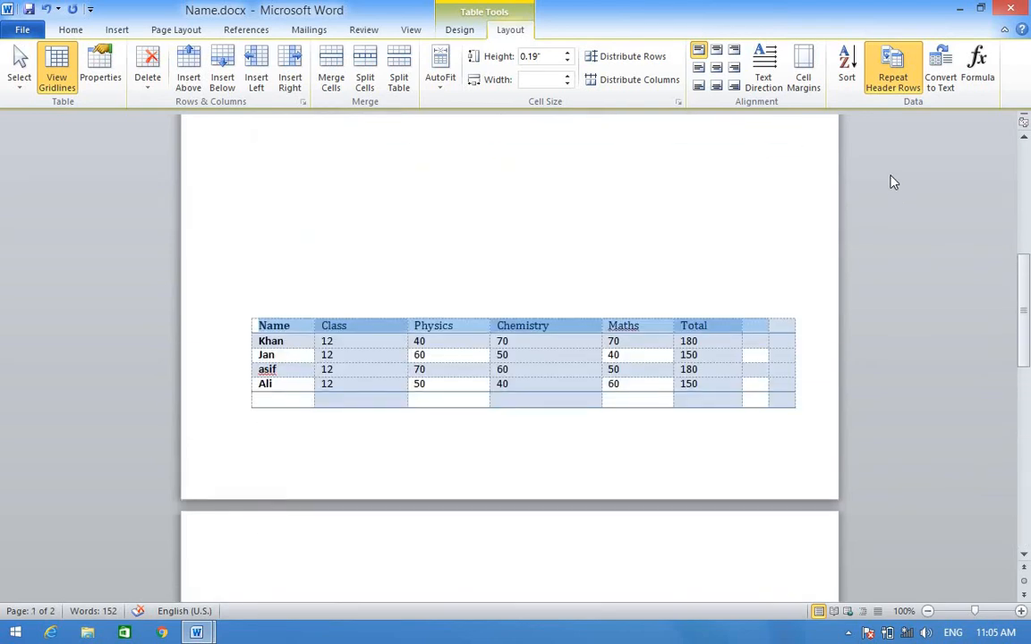
scroll(914, 126, up, 2)
scroll(890, 76, up, 3)
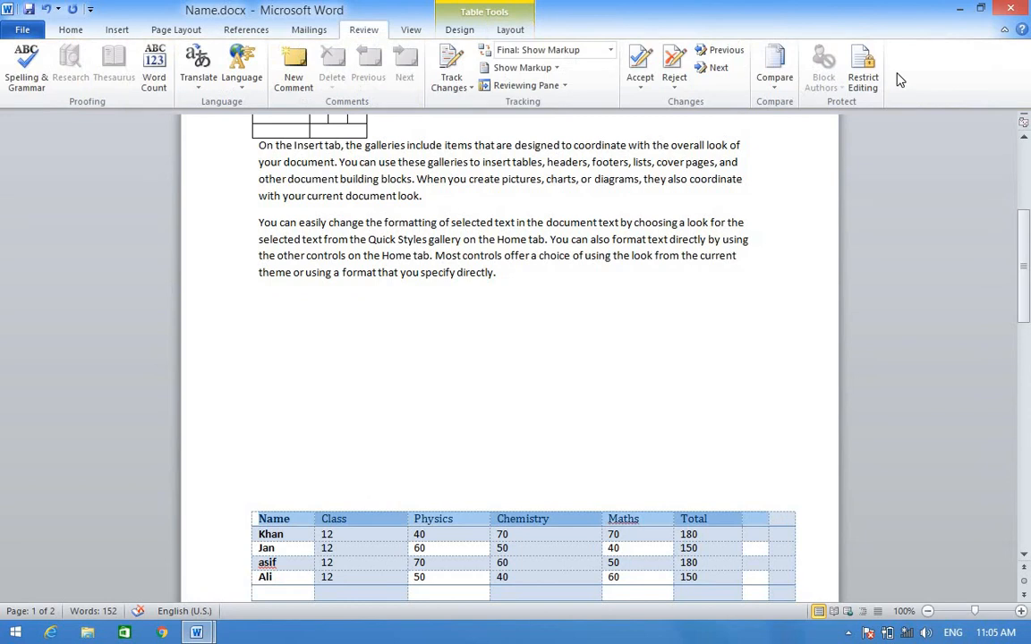
Convert the entire marks table to text separated with tabs, and undo the conversion.
click(512, 31)
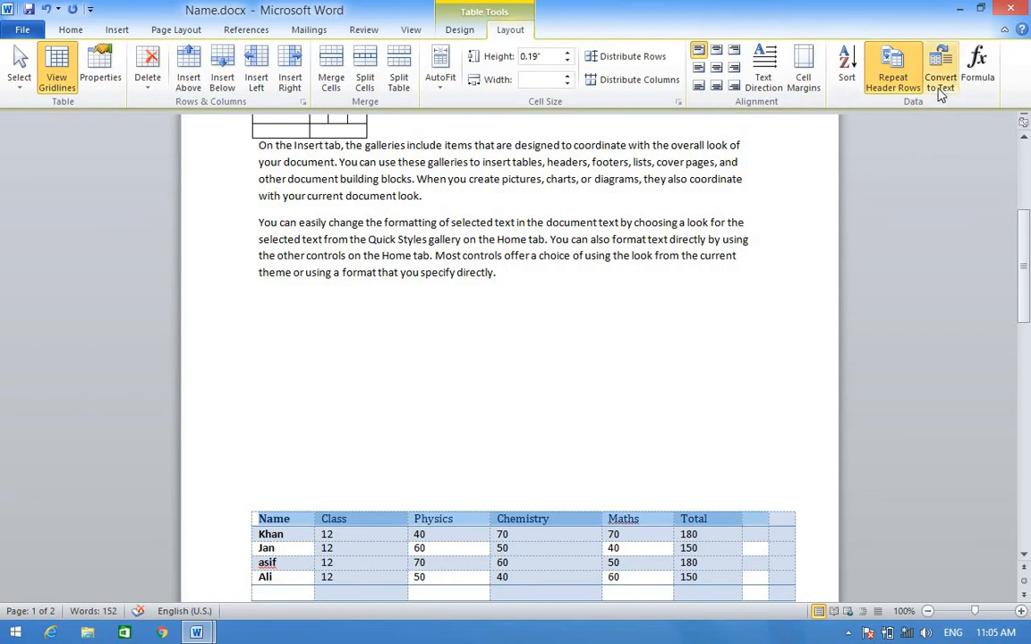
scroll(914, 214, down, 3)
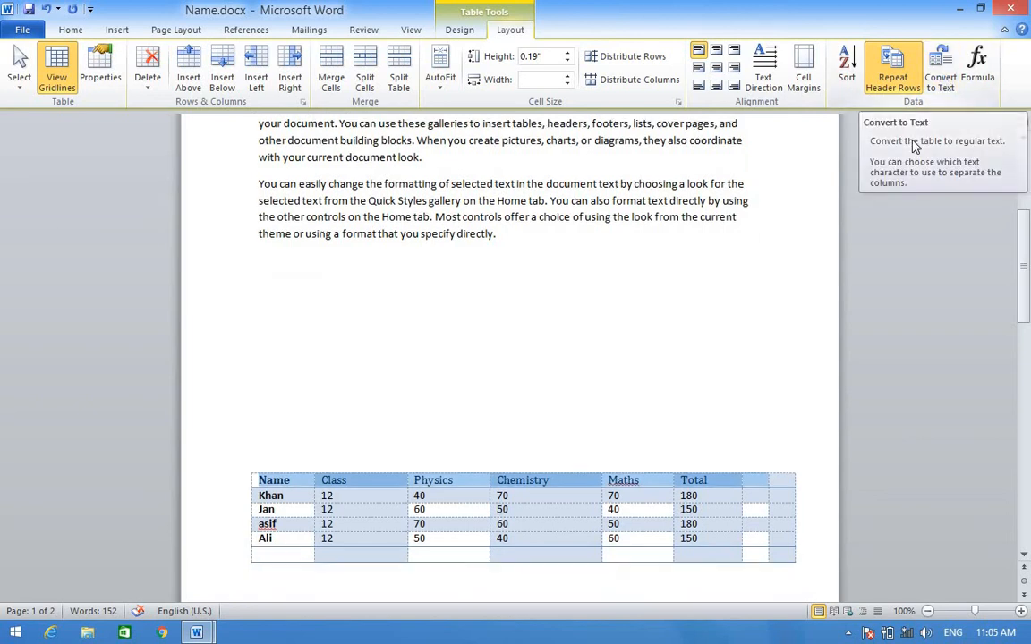
mouse_move(289, 368)
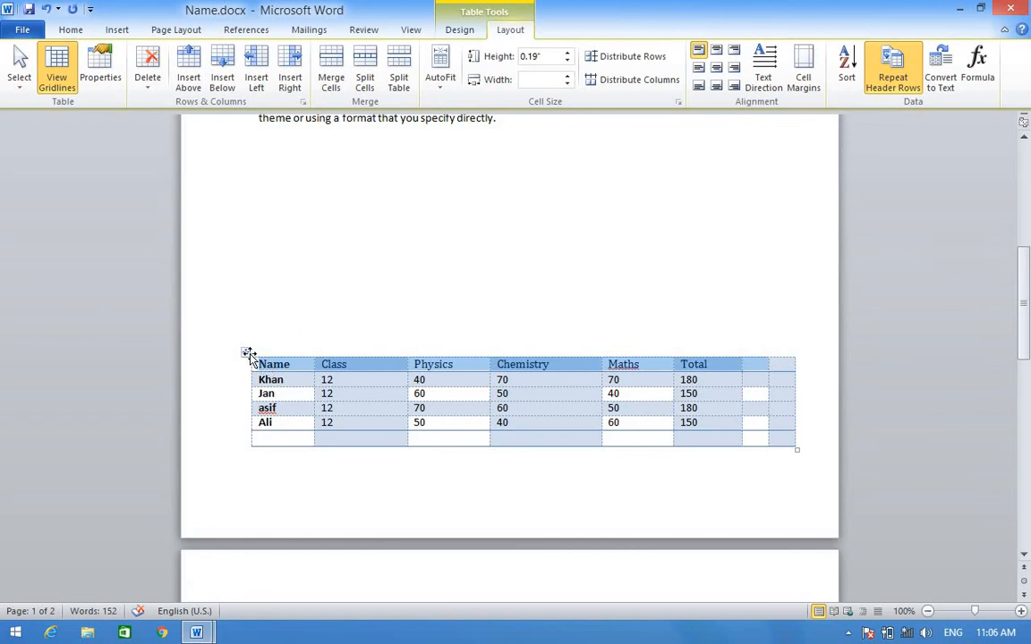
click(246, 353)
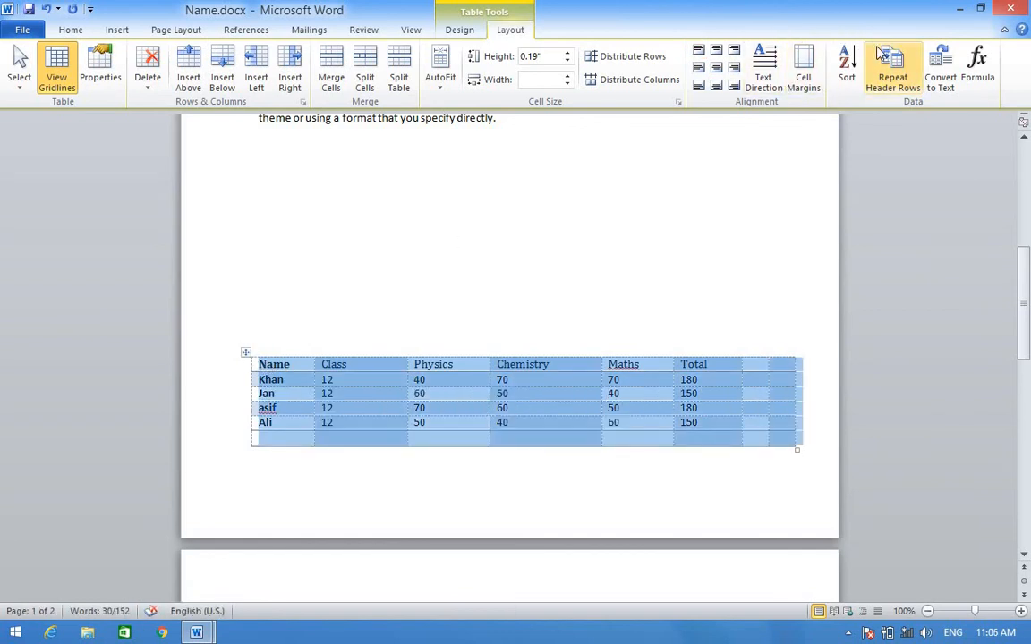
click(937, 82)
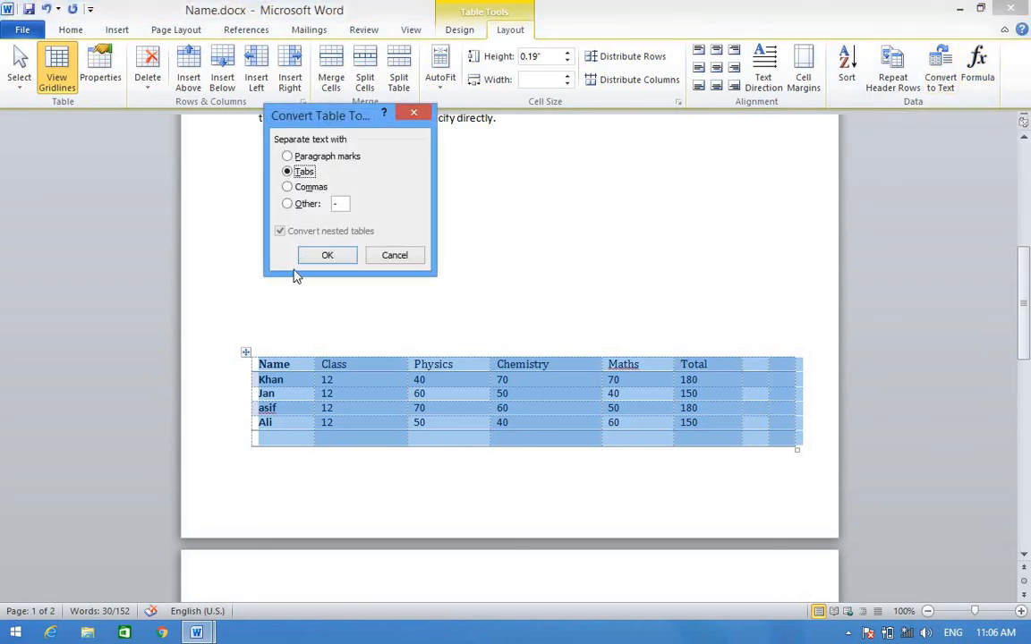
click(328, 255)
click(561, 295)
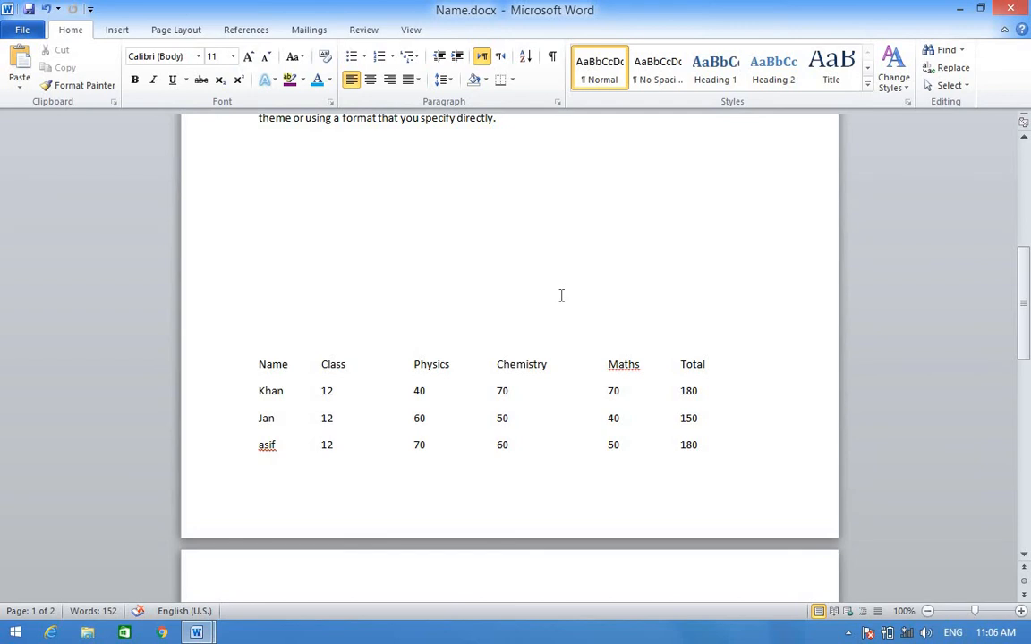
key(ctrl+z)
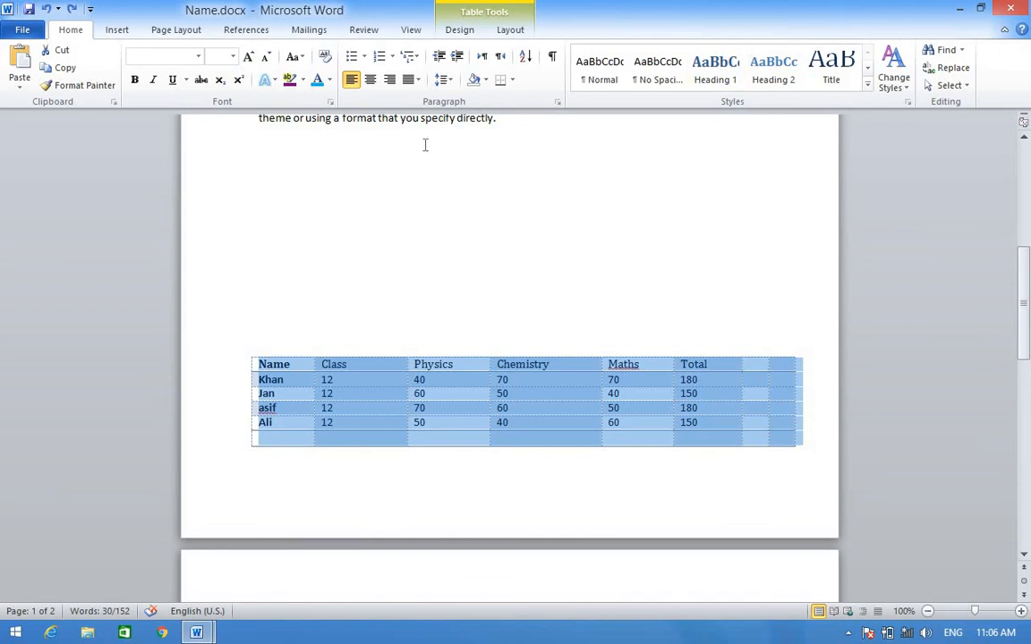
Review the Formula options for the marks table's Class header cell without inserting a formula, and return to the start of the document.
click(377, 358)
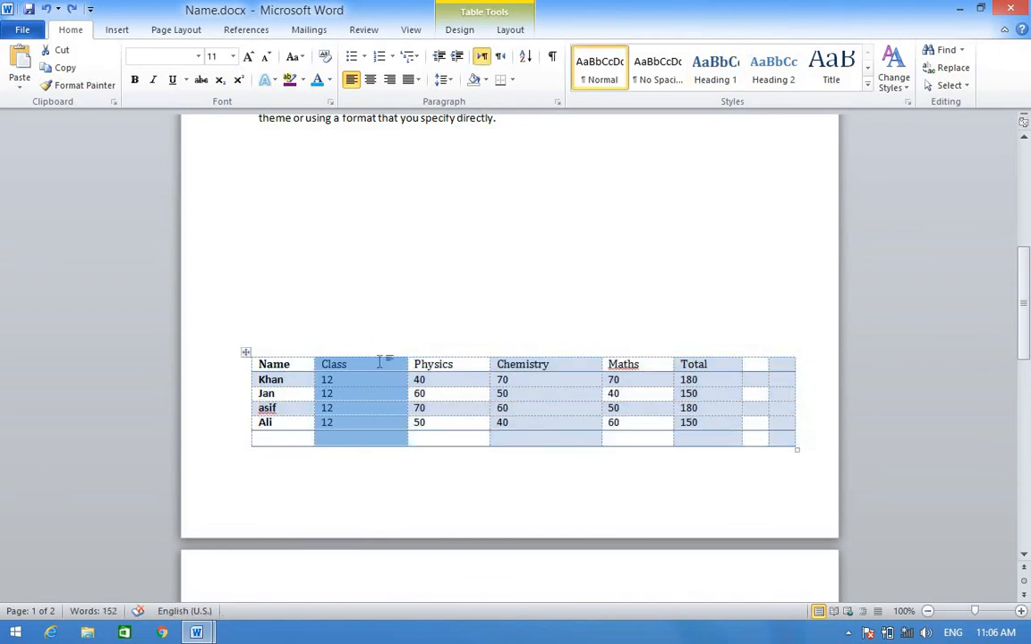
click(508, 29)
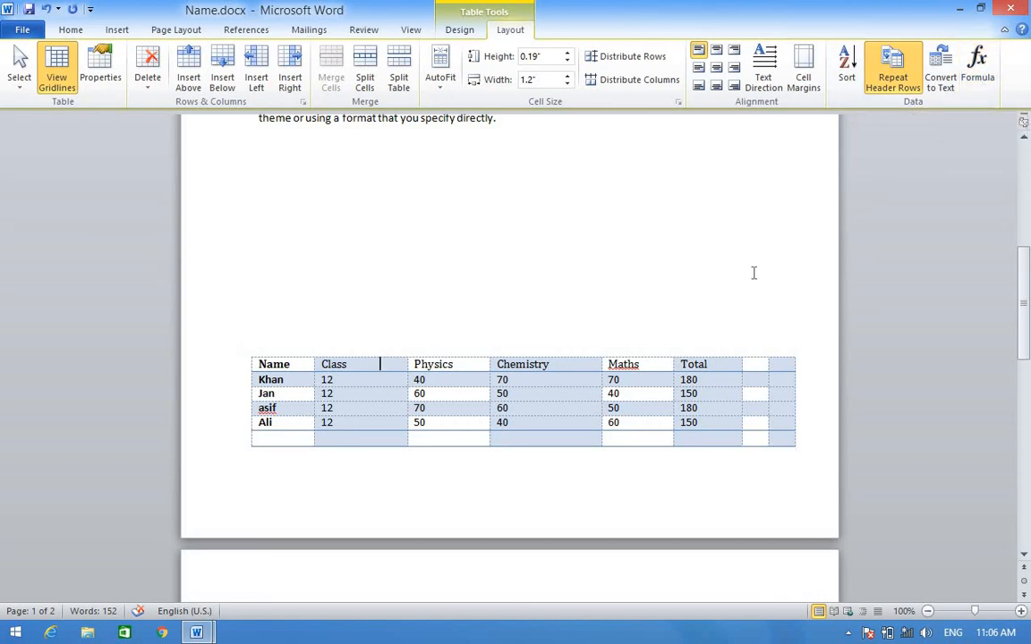
click(977, 64)
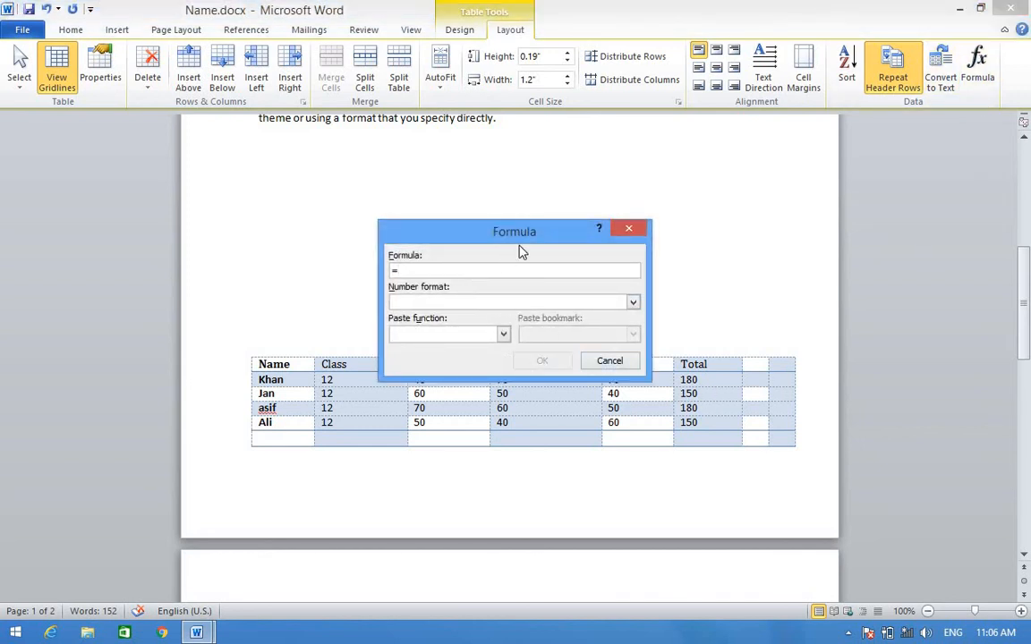
click(629, 231)
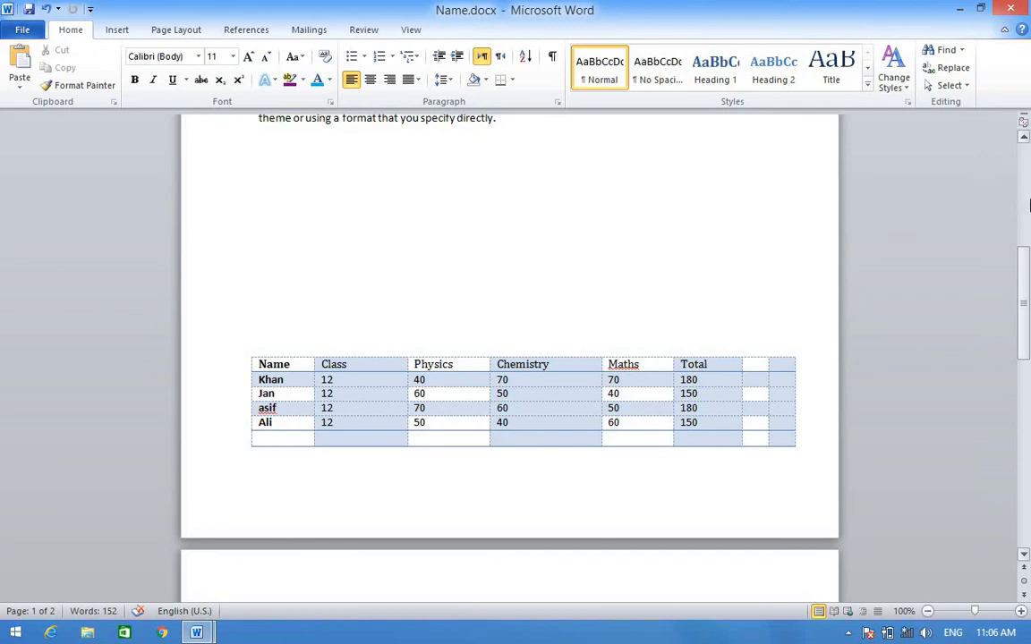
scroll(1015, 179, up, 7)
scroll(1024, 193, up, 2)
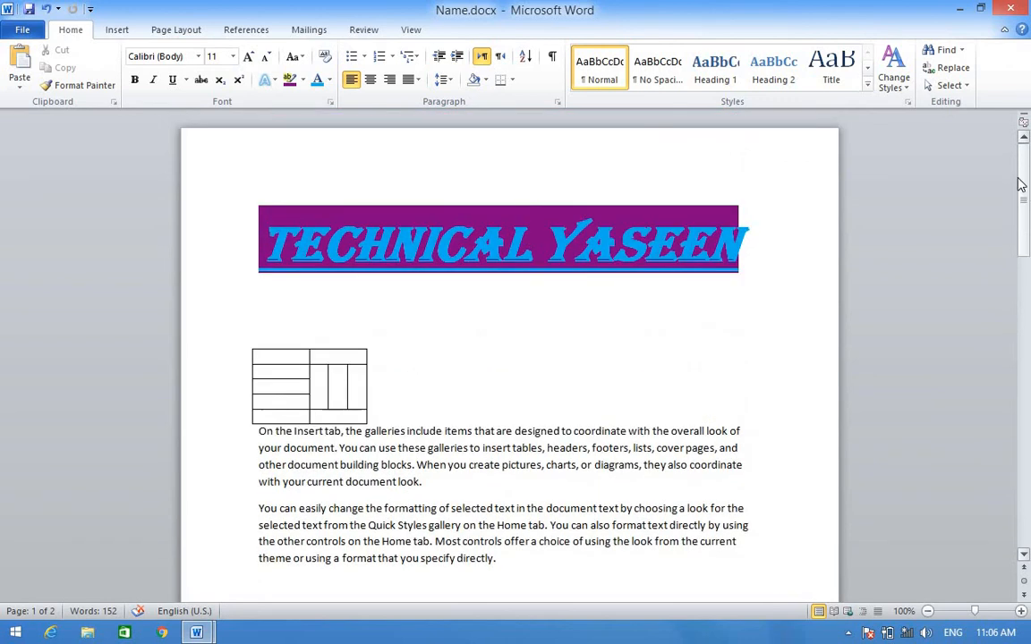